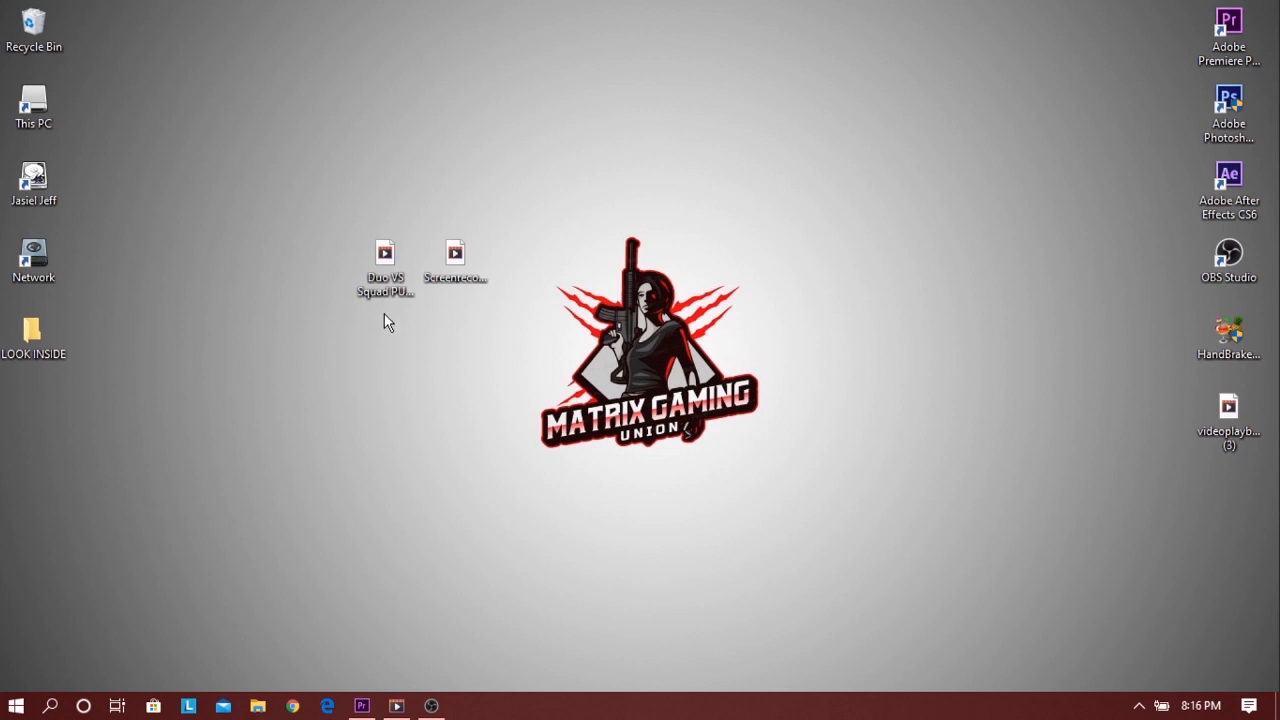
# Play part of the finished Duo VS Squad PUBG Highlights video in the open media player, pause it, and close the player.
pyautogui.click(397, 705)
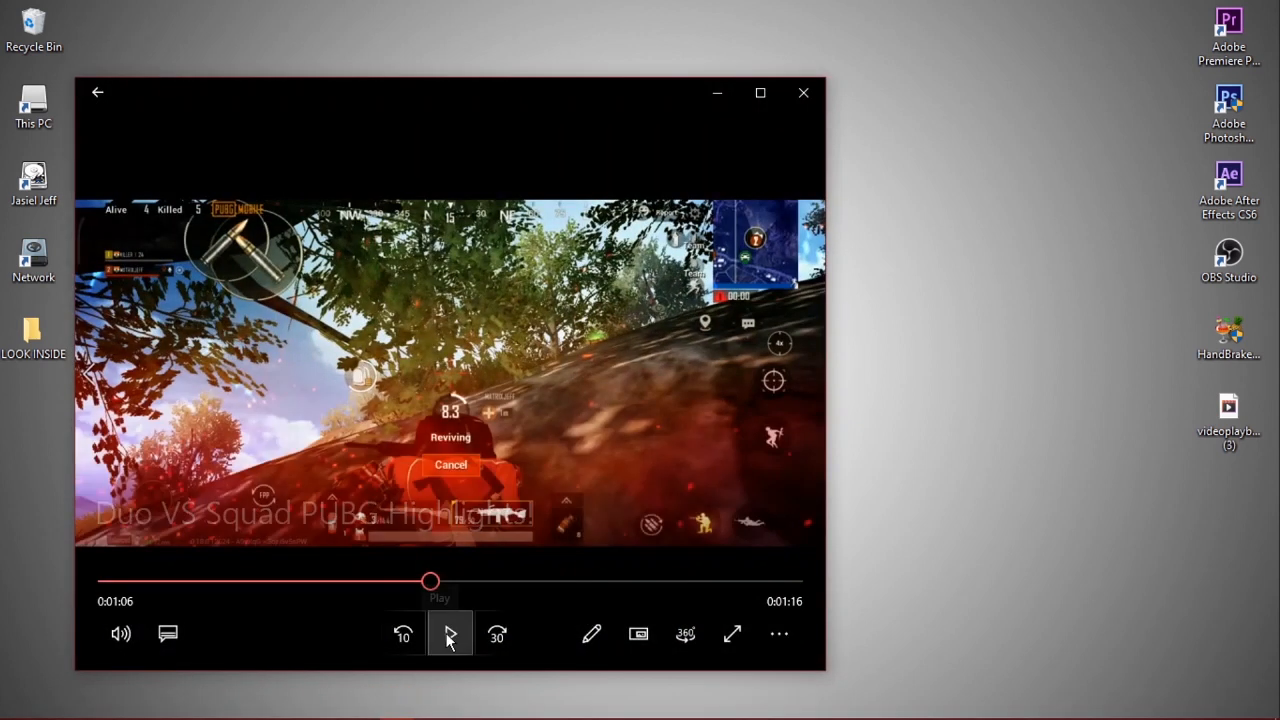
pyautogui.click(449, 638)
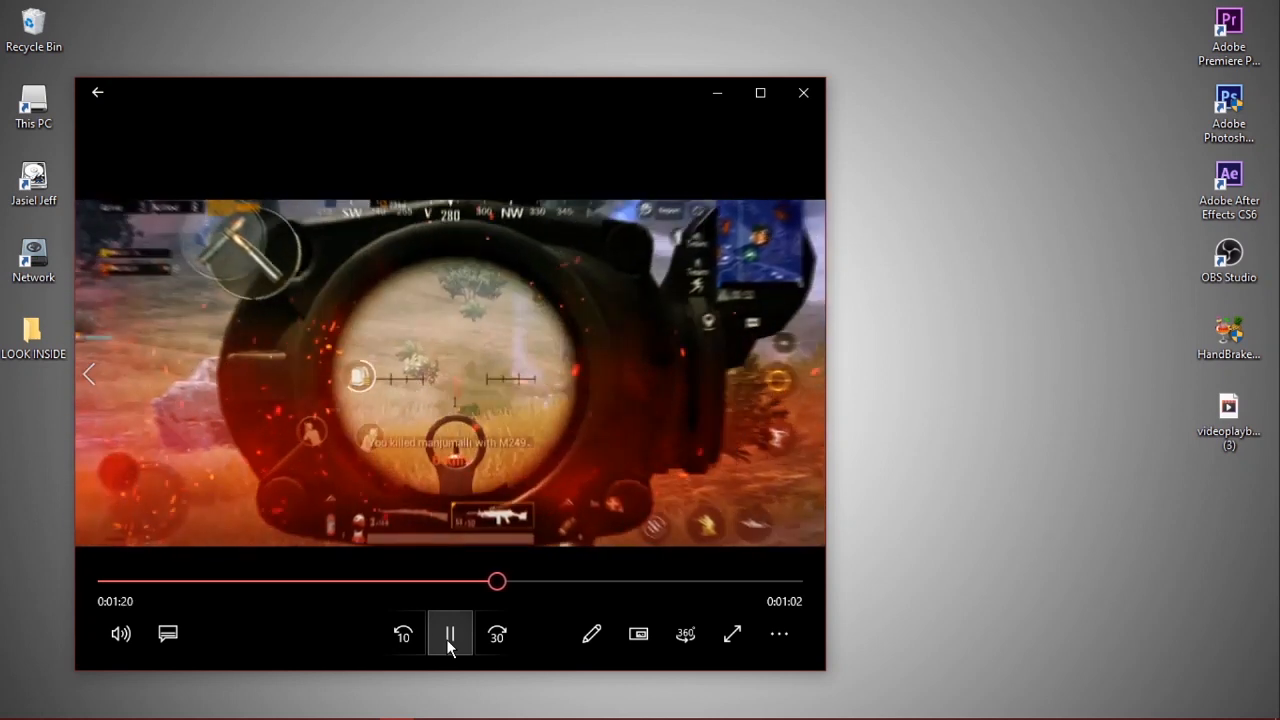
pyautogui.click(447, 640)
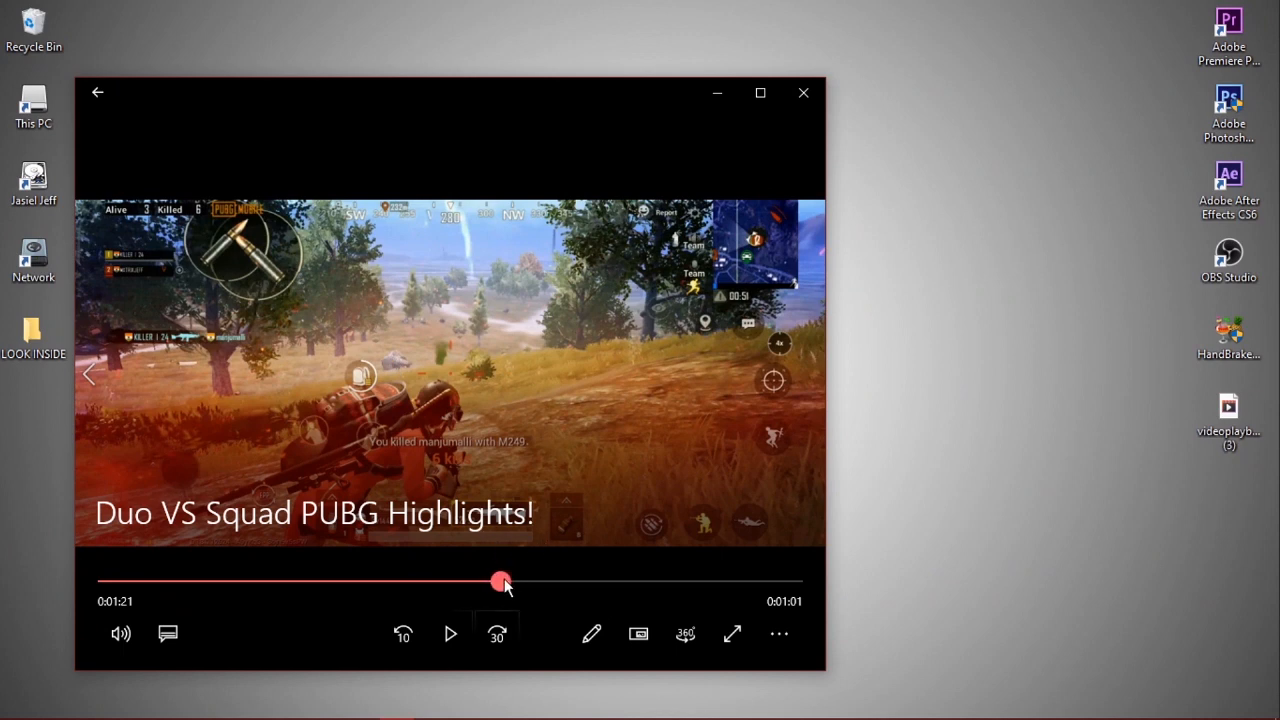
pyautogui.moveTo(502, 581); pyautogui.dragTo(476, 585)
pyautogui.click(803, 92)
# Examine the frame size and frame rate in the detailed file properties of the Screenrecorder video on the desktop.
pyautogui.doubleClick(457, 258)
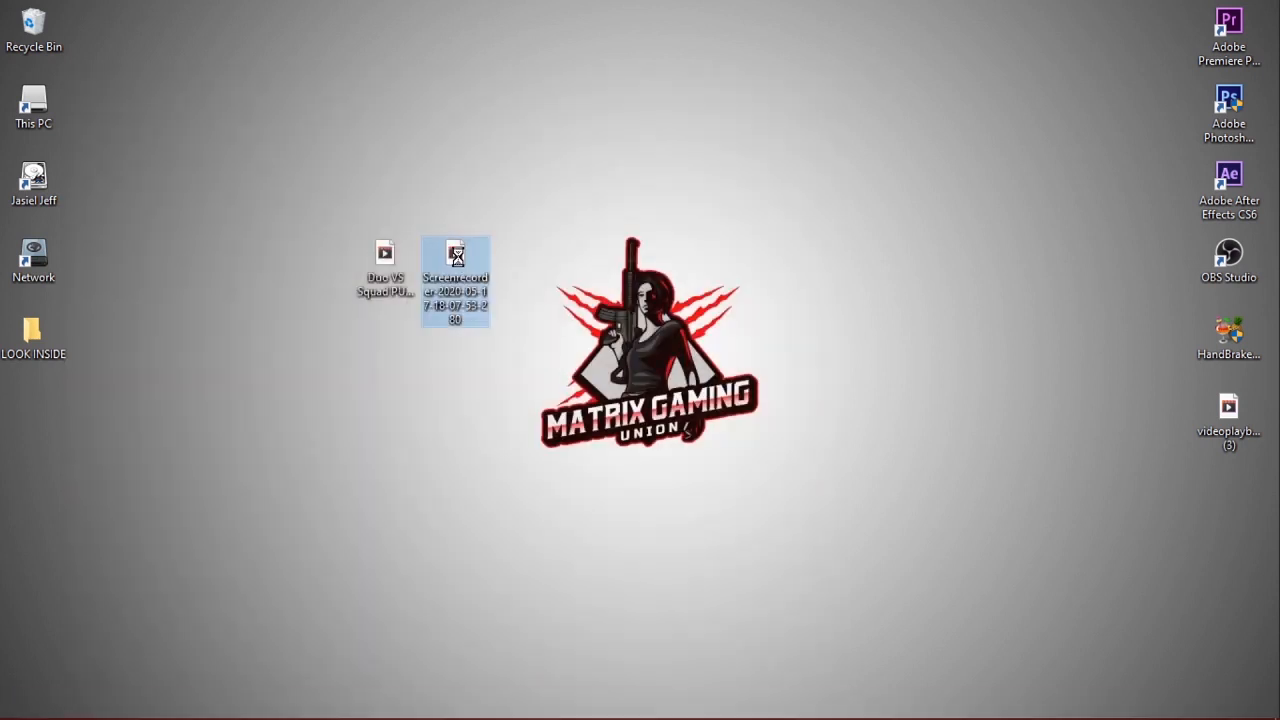
pyautogui.rightClick(455, 295)
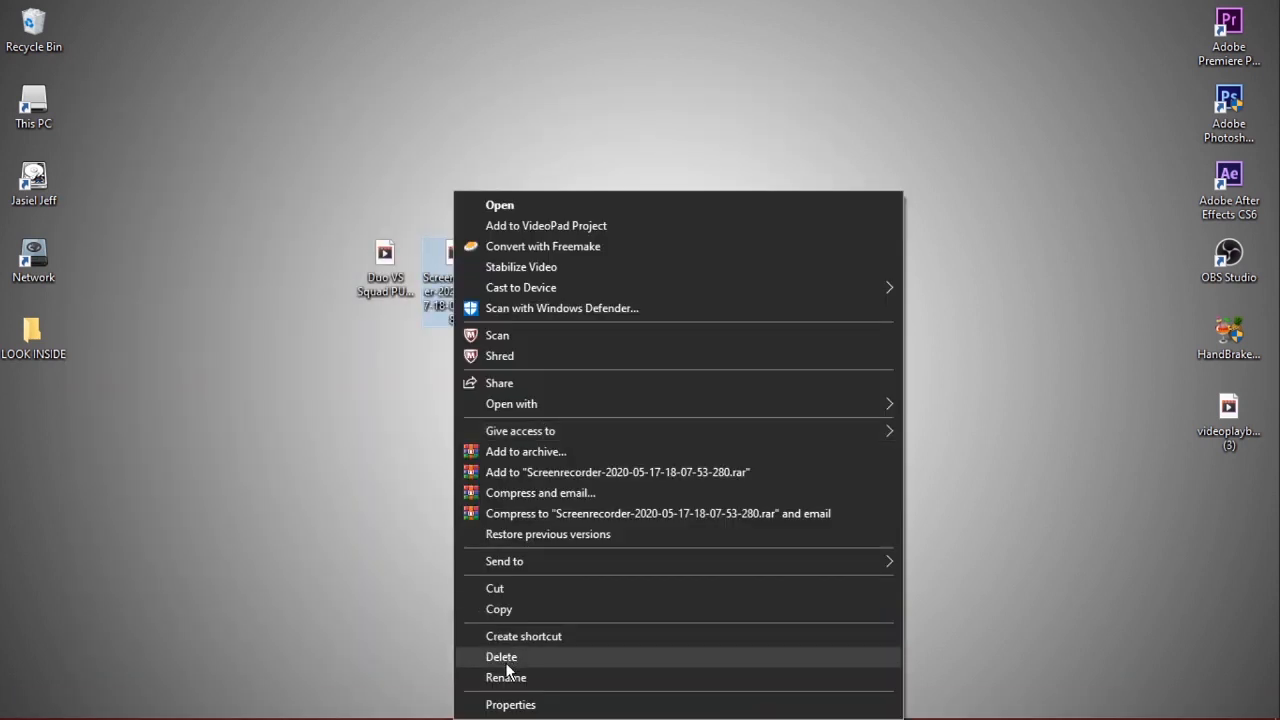
pyautogui.click(530, 705)
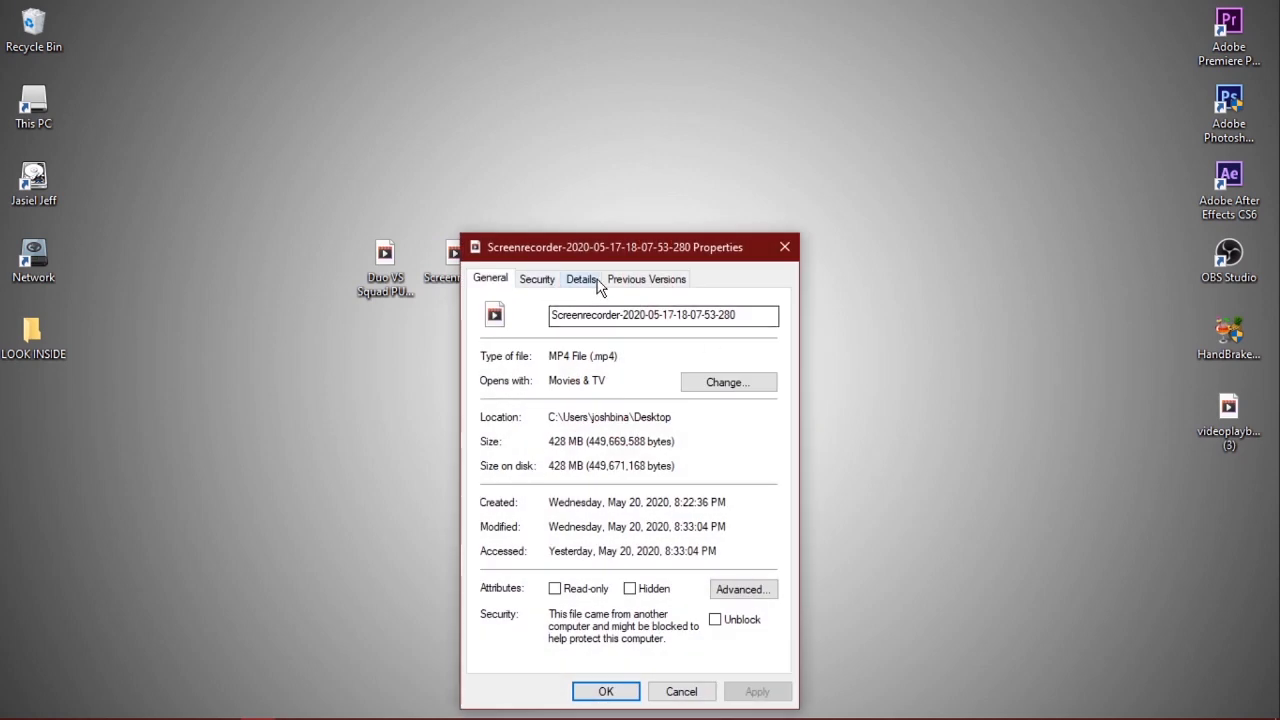
pyautogui.click(581, 278)
pyautogui.scroll(-3, 638, 420)
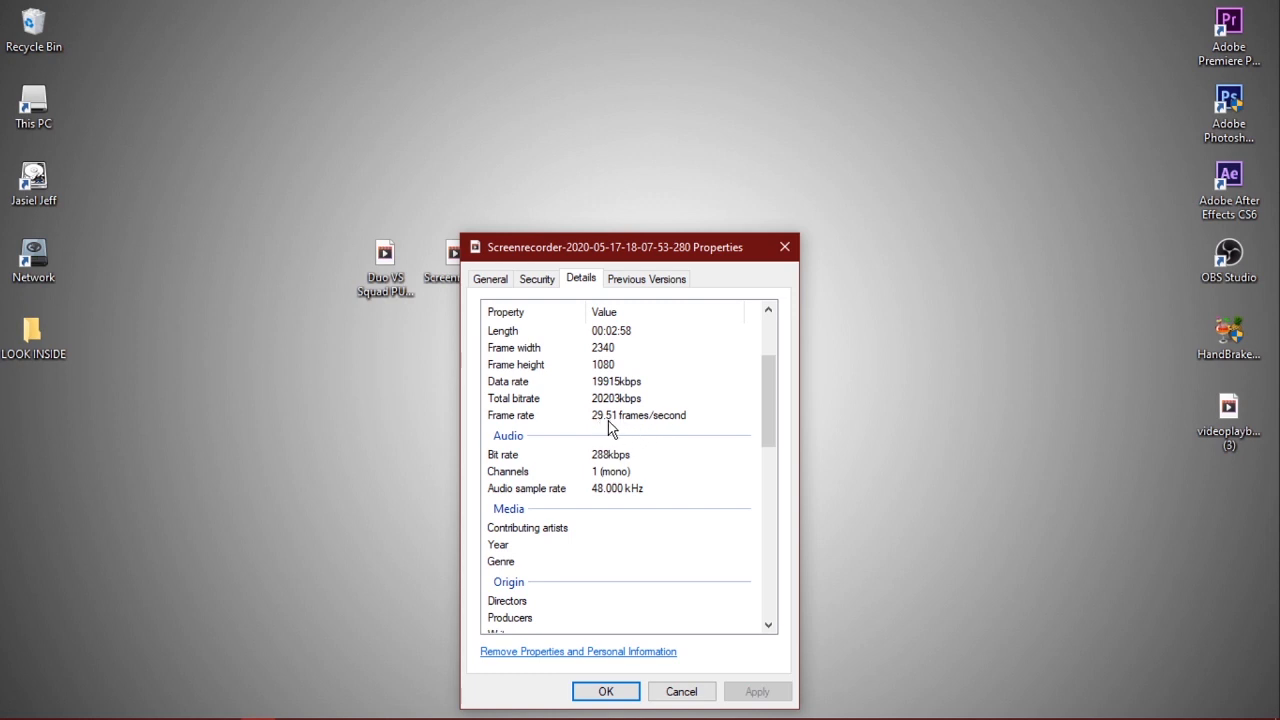
pyautogui.click(603, 692)
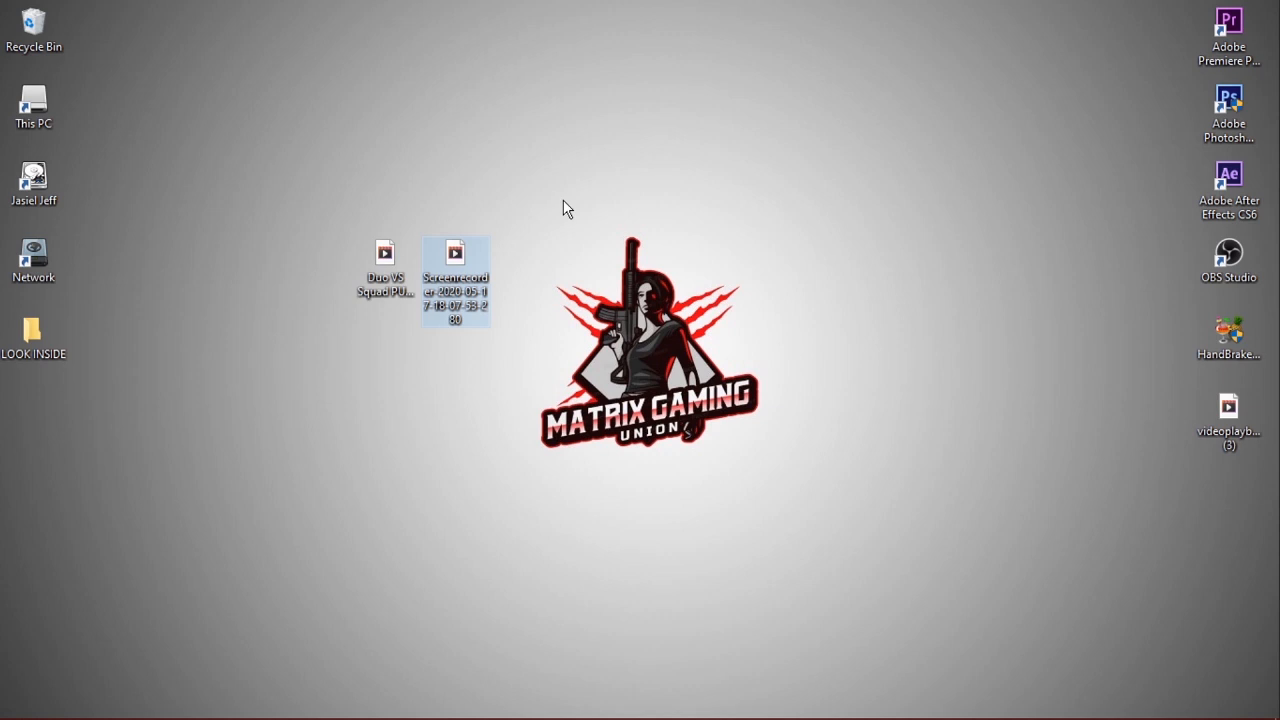
# Import the desktop Screenrecorder video into the Premiere Pro Tutorial project and create a new sequence from it.
pyautogui.moveTo(462, 252); pyautogui.dragTo(178, 605)
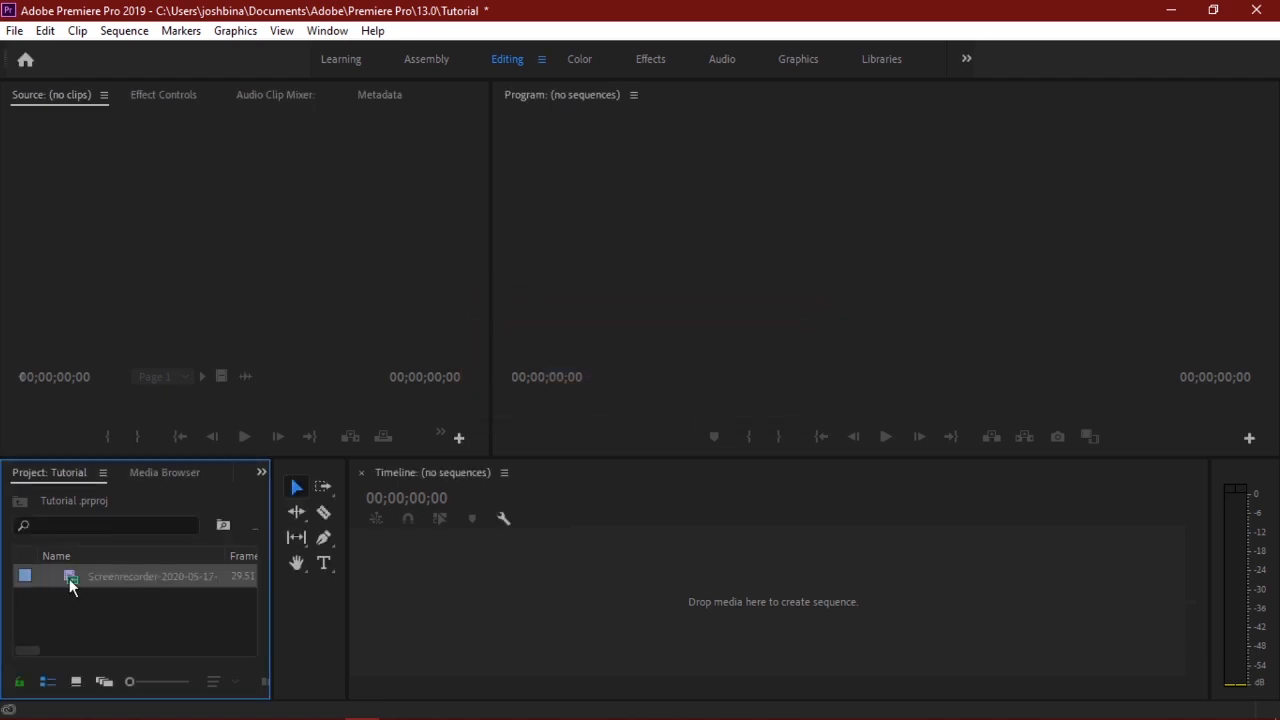
pyautogui.doubleClick(70, 580)
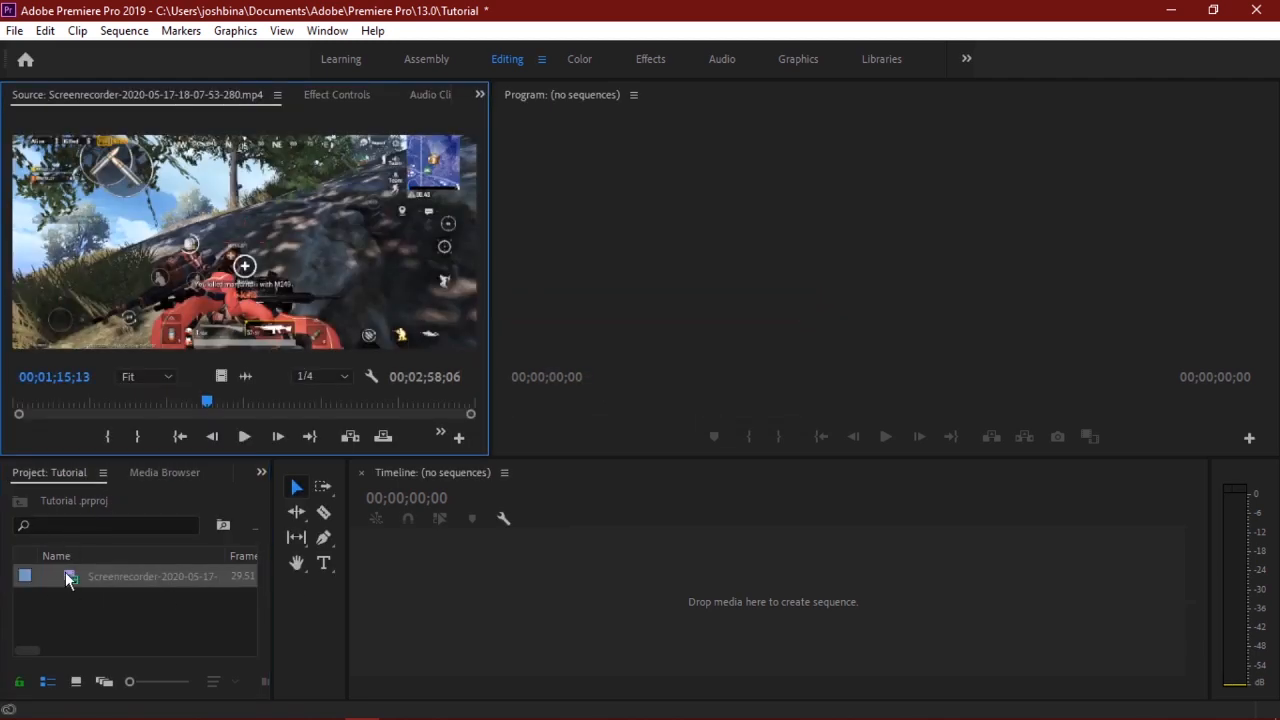
pyautogui.moveTo(70, 580); pyautogui.dragTo(389, 538)
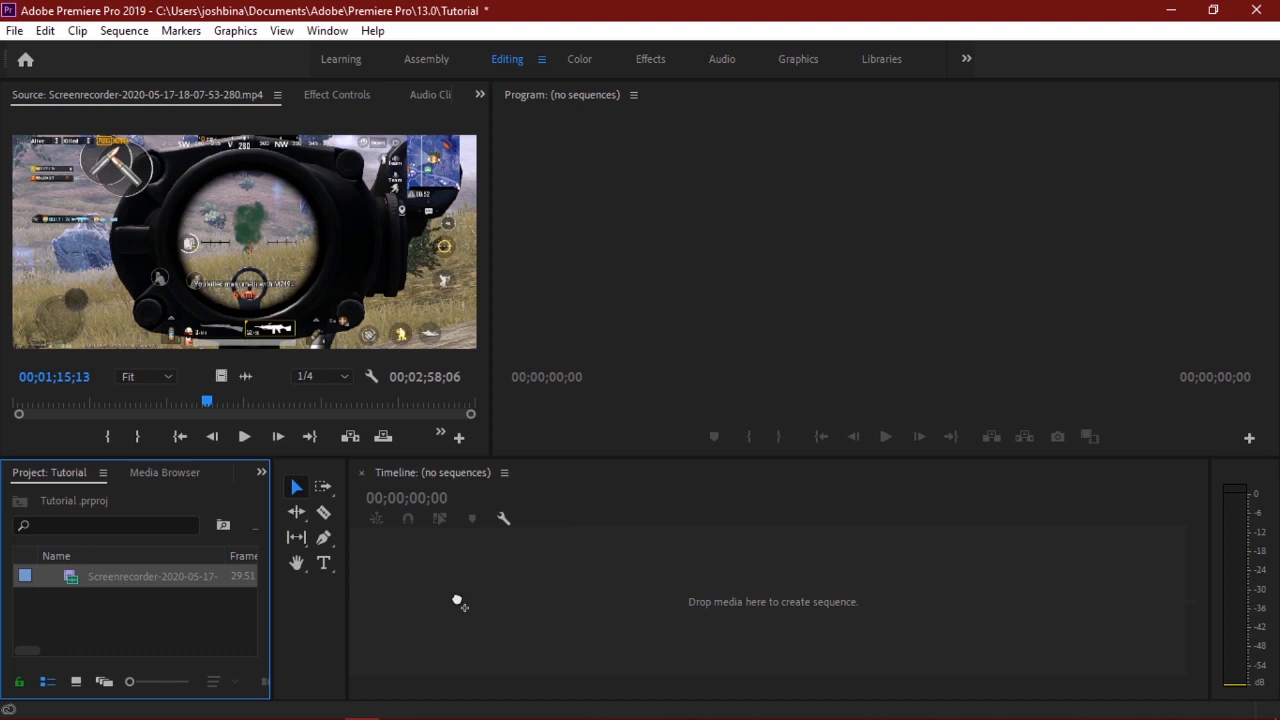
pyautogui.moveTo(458, 601); pyautogui.dragTo(457, 597)
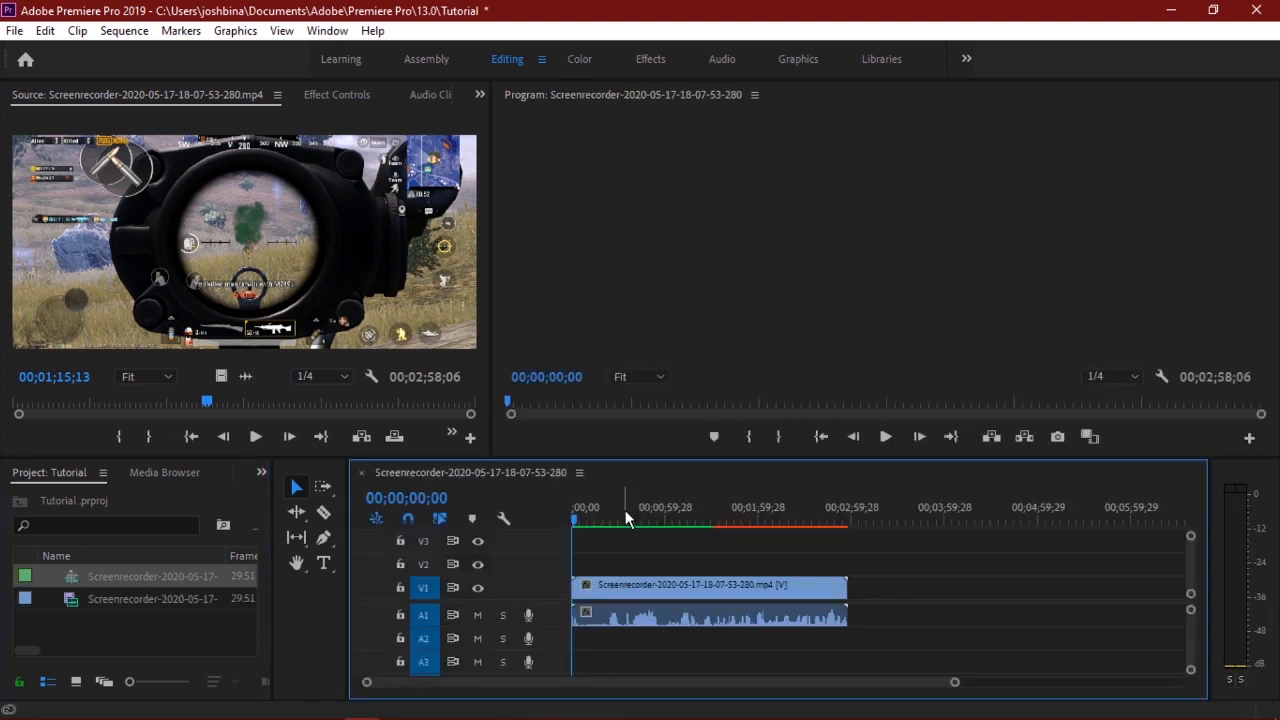
# Trim the clip's beginning to 00;01;09;29, ripple-delete the empty gap, and return the playhead to the sequence start.
pyautogui.moveTo(625, 512); pyautogui.dragTo(680, 520)
pyautogui.click(581, 594)
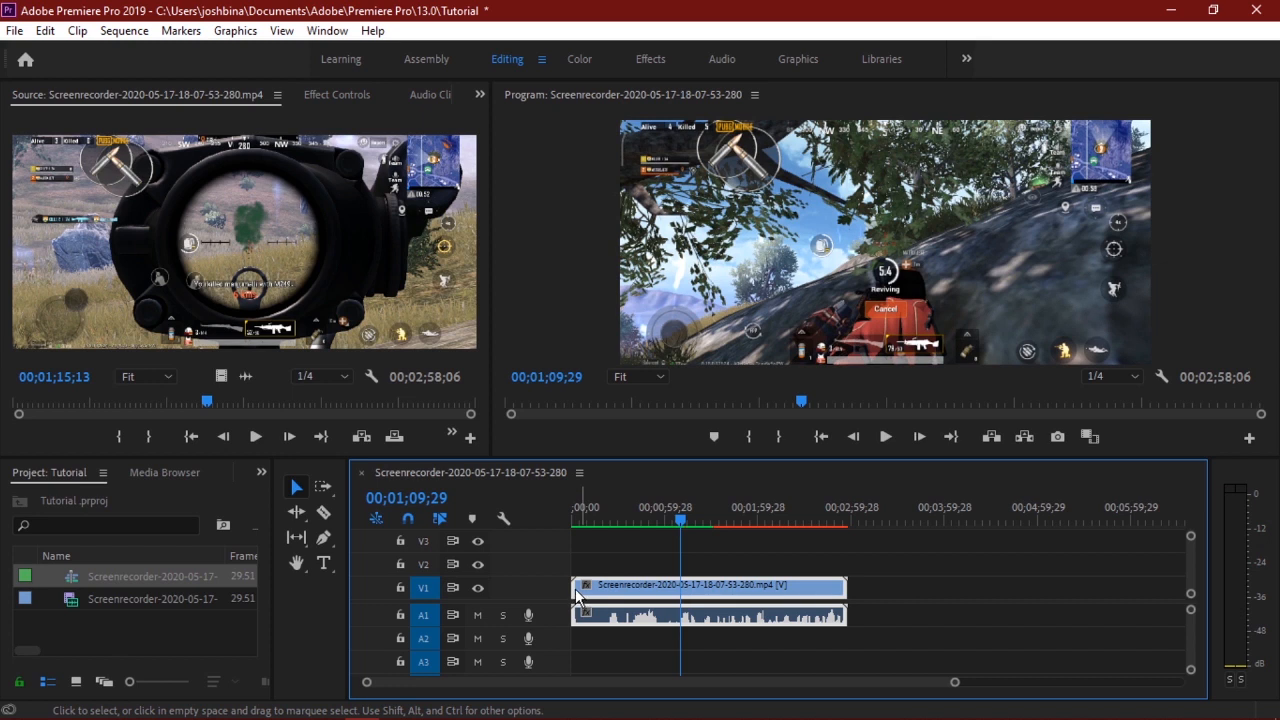
pyautogui.moveTo(575, 588); pyautogui.dragTo(681, 584)
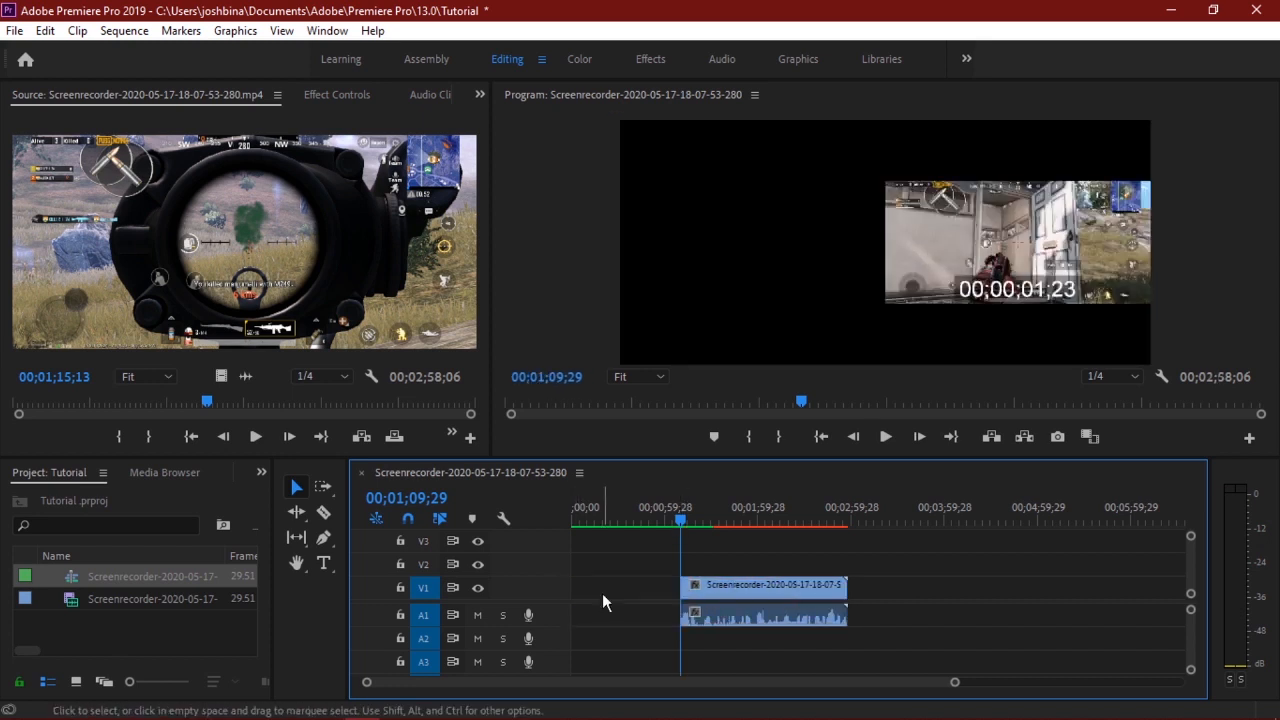
pyautogui.press('Delete')
pyautogui.click(574, 517)
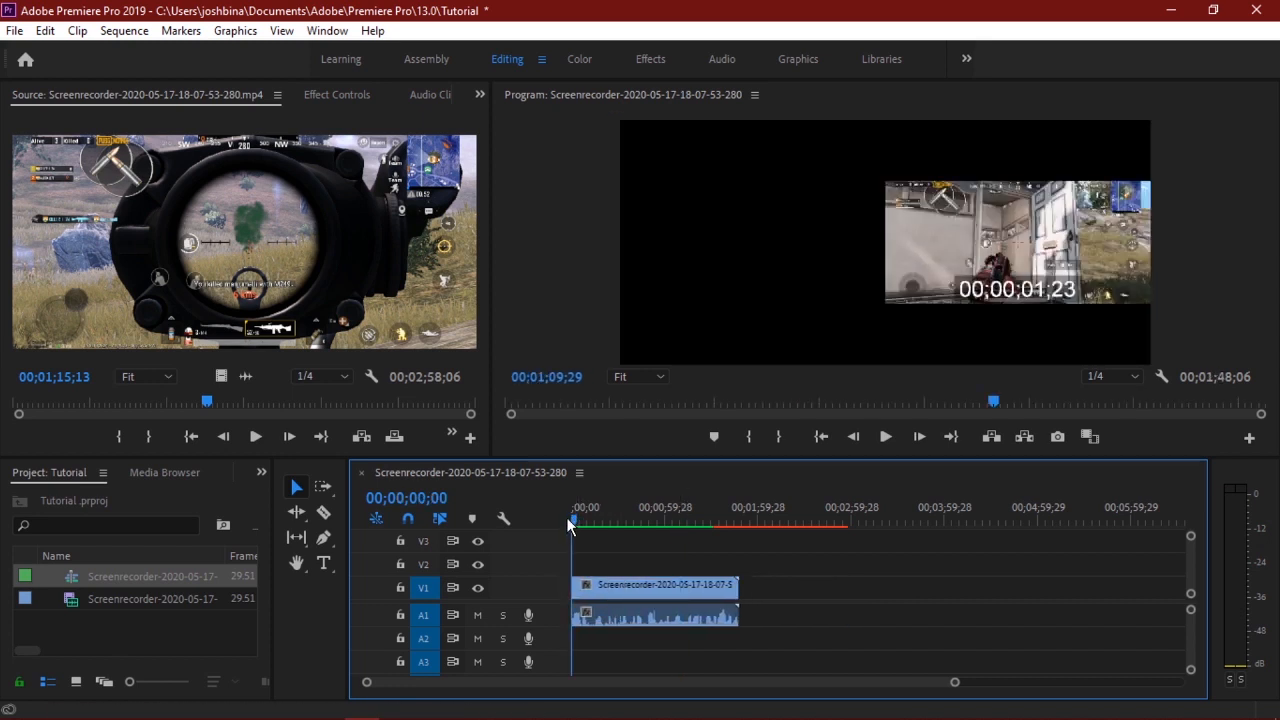
# Play the sequence and step frame by frame to place the playhead at 00;00;03;09, where the weapon scope first appears.
pyautogui.press('space')
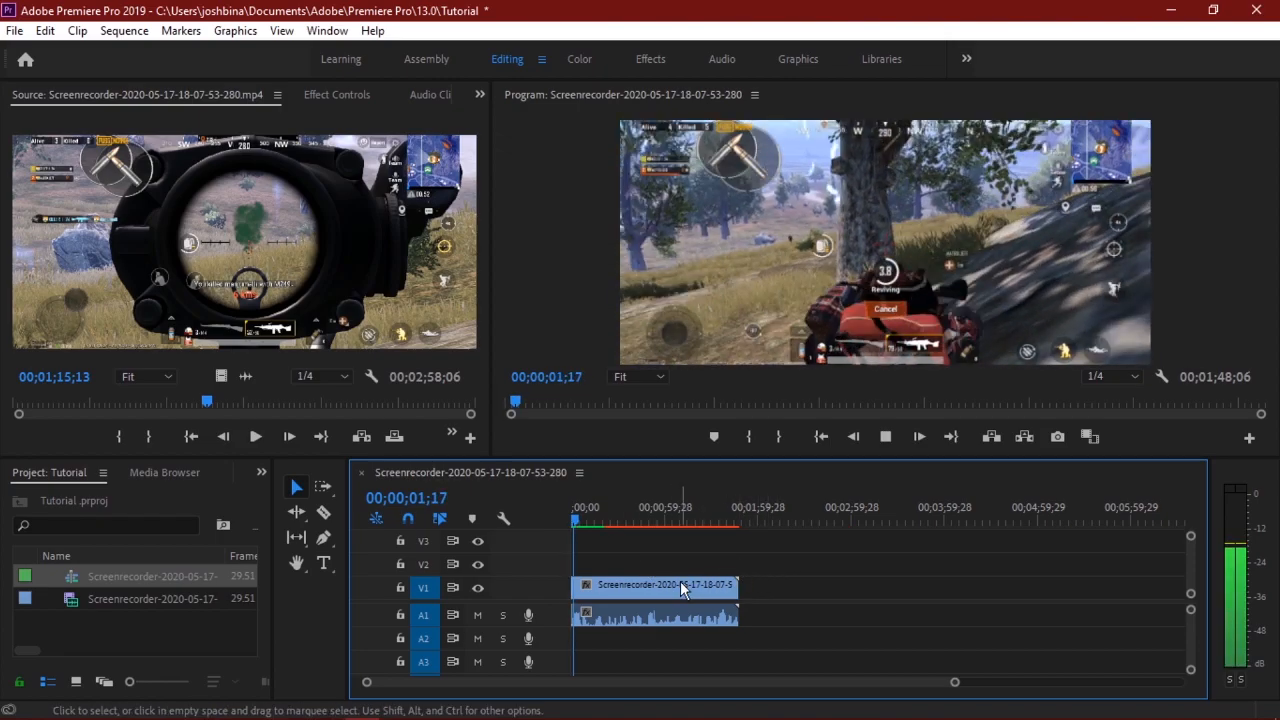
pyautogui.press('space')
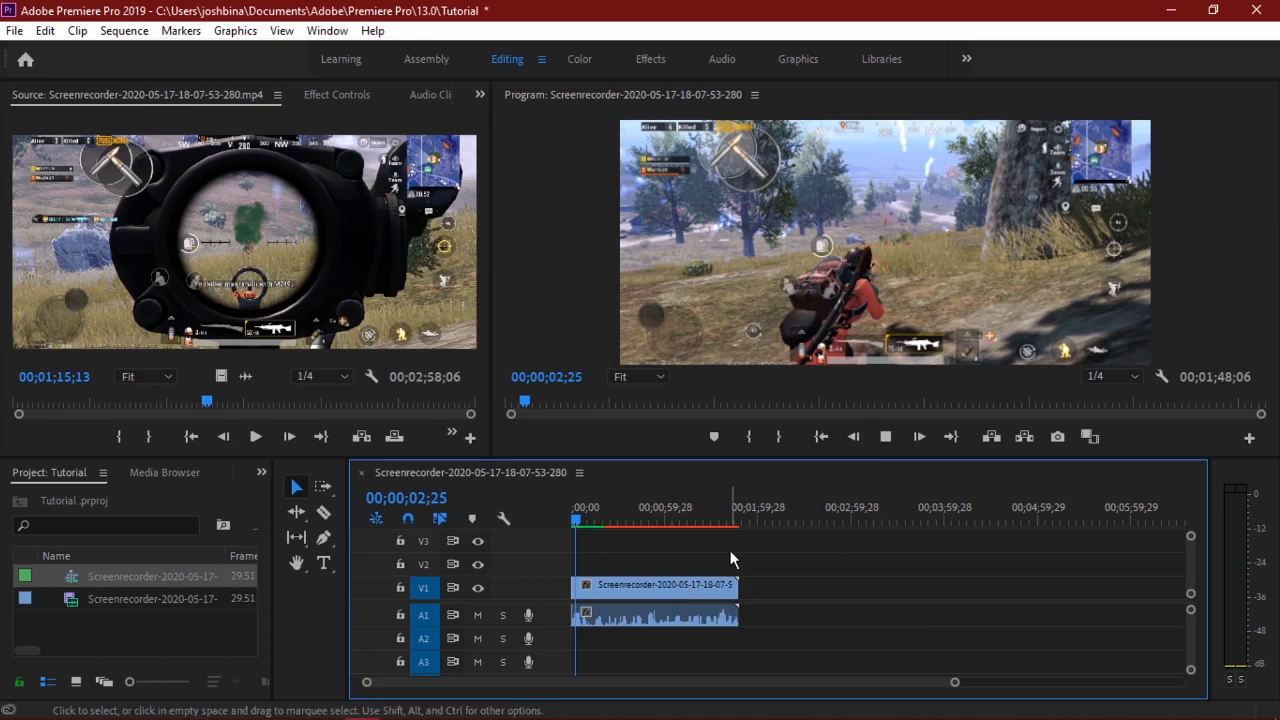
pyautogui.click(976, 240)
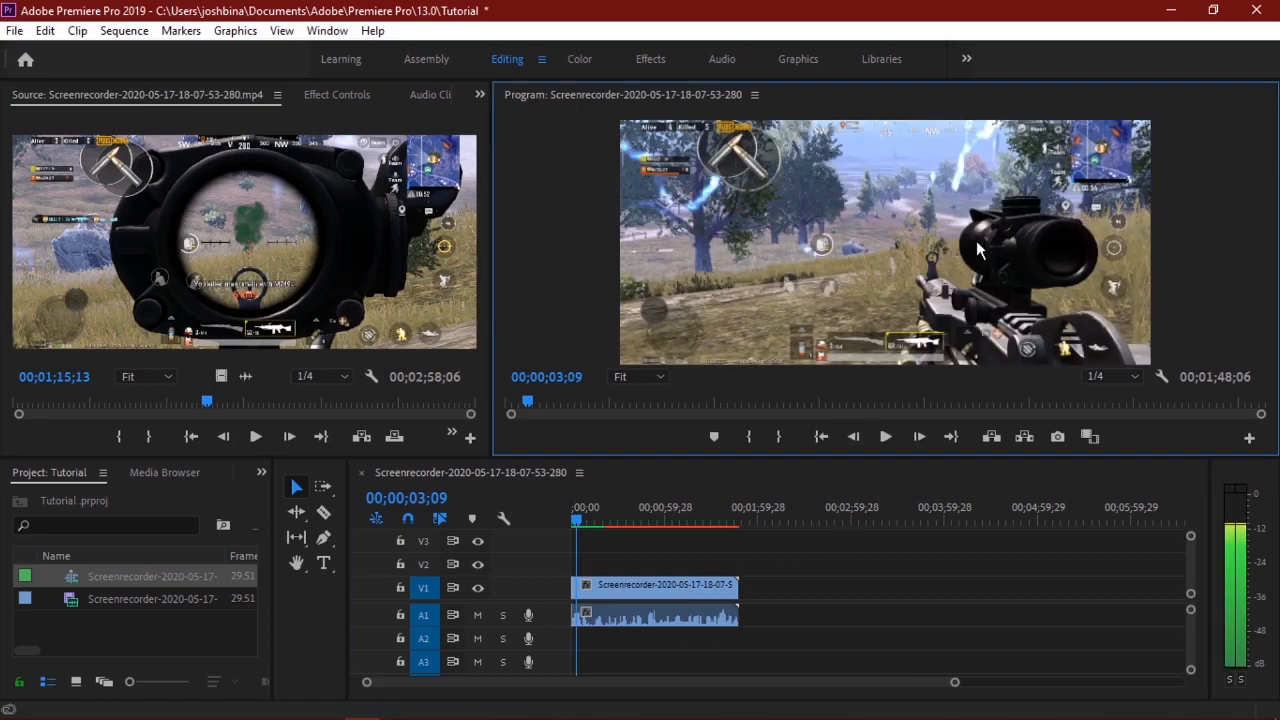
pyautogui.click(920, 437)
pyautogui.click(920, 437)
pyautogui.click(920, 437)
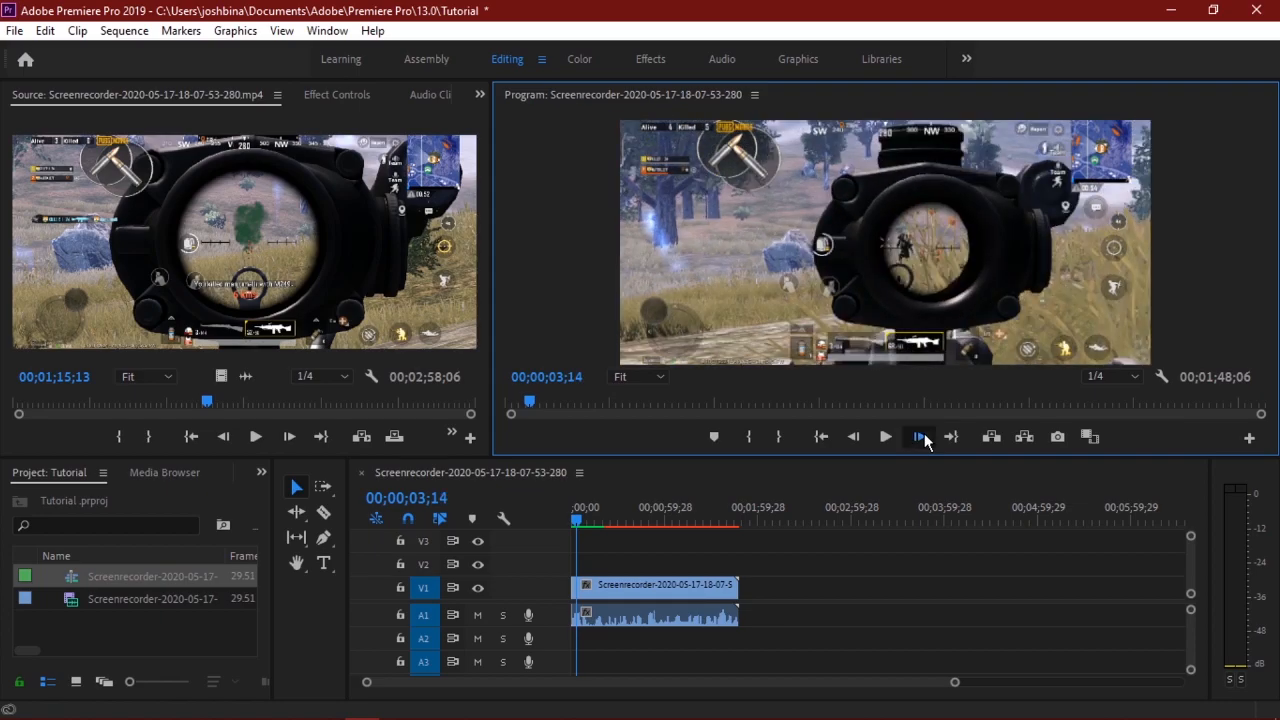
pyautogui.click(920, 437)
pyautogui.click(920, 437)
pyautogui.click(920, 437)
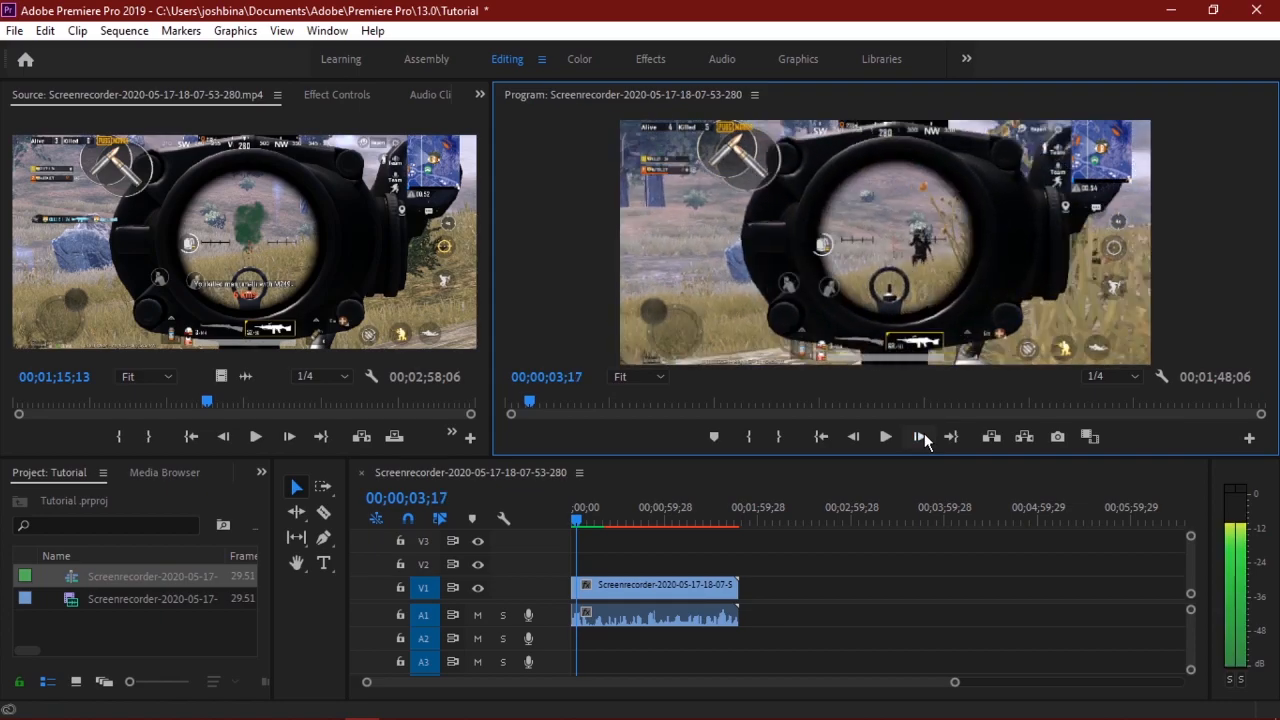
pyautogui.click(853, 437)
pyautogui.click(853, 437)
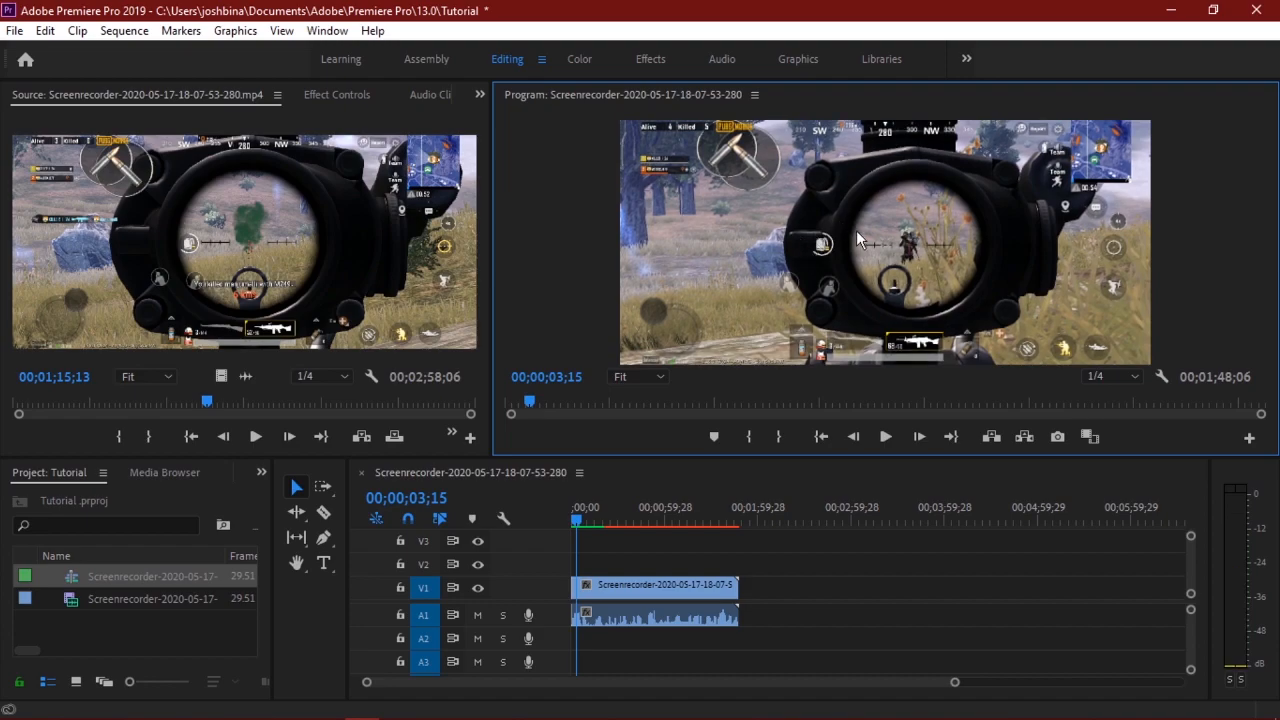
pyautogui.click(860, 438)
pyautogui.click(860, 438)
pyautogui.click(860, 438)
pyautogui.click(866, 440)
pyautogui.click(866, 440)
pyautogui.click(866, 440)
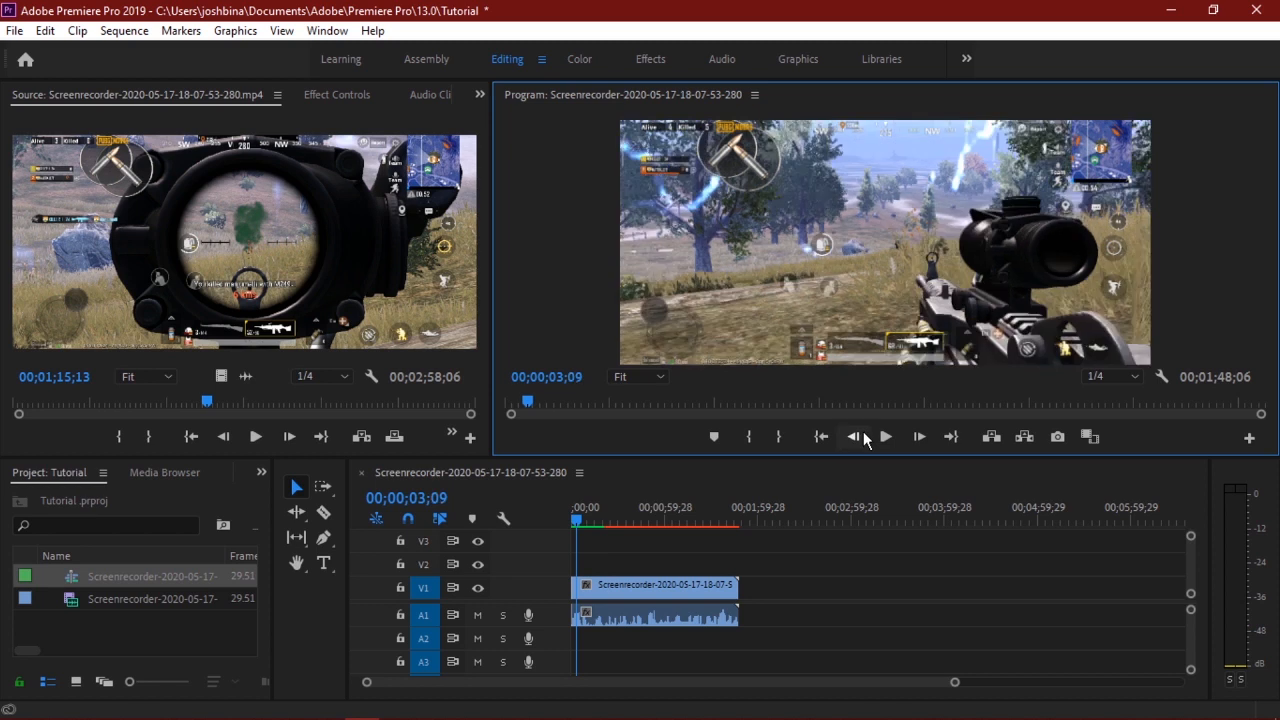
pyautogui.click(857, 440)
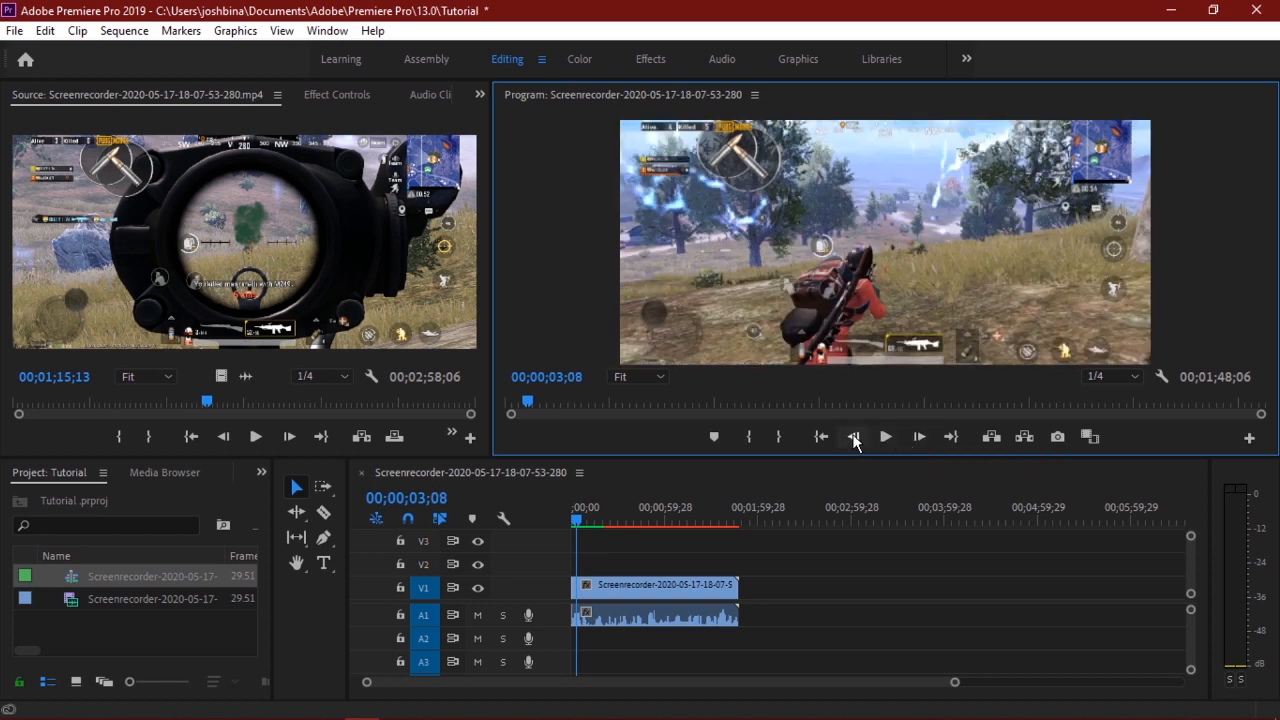
pyautogui.click(855, 440)
pyautogui.click(918, 438)
pyautogui.click(918, 438)
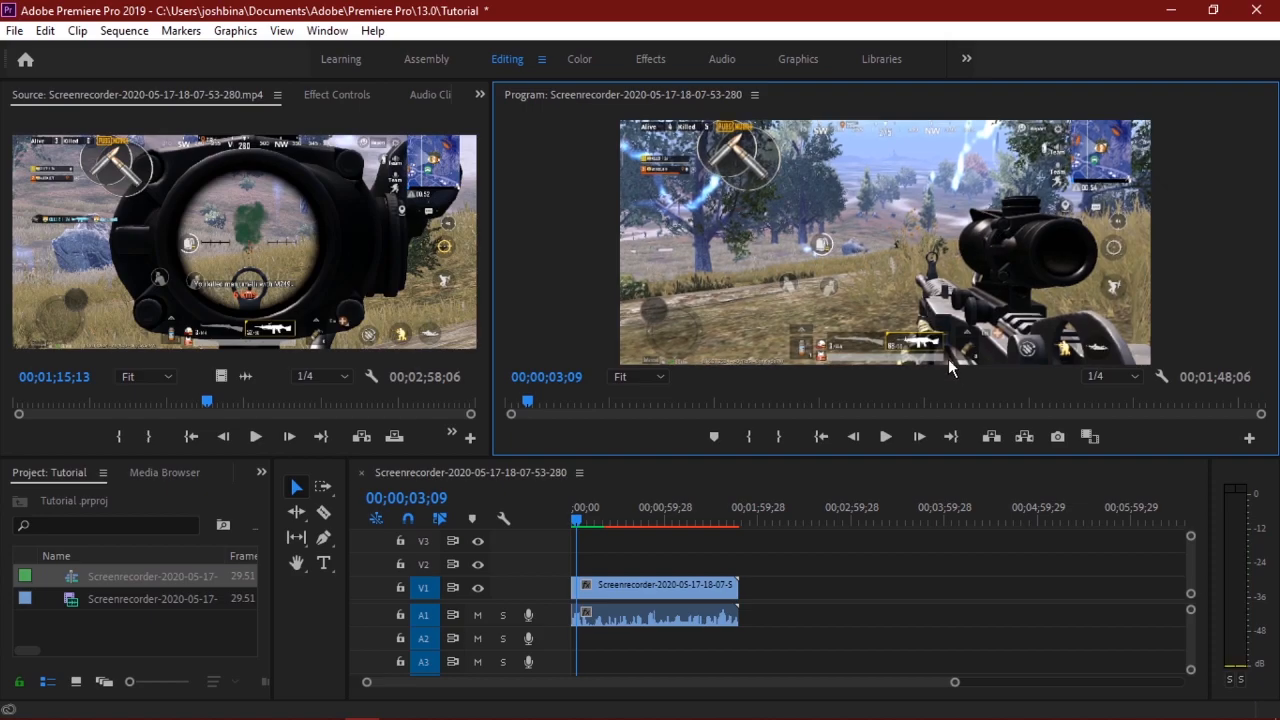
# Split the gameplay clip at 00;00;03;09 with the Razor tool and select the part after the cut.
pyautogui.press('=')
pyautogui.press('=')
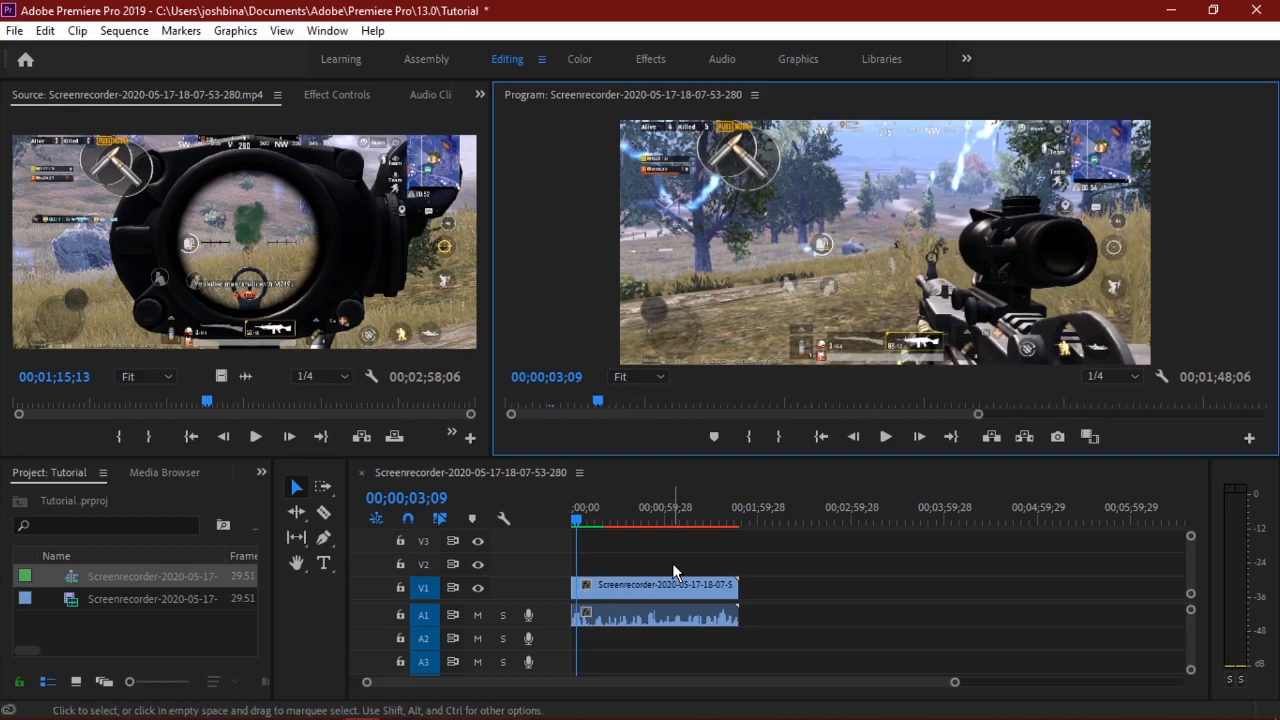
pyautogui.click(622, 544)
pyautogui.press('-')
pyautogui.press('=')
pyautogui.press('=')
pyautogui.press('=')
pyautogui.press('=')
pyautogui.press('=')
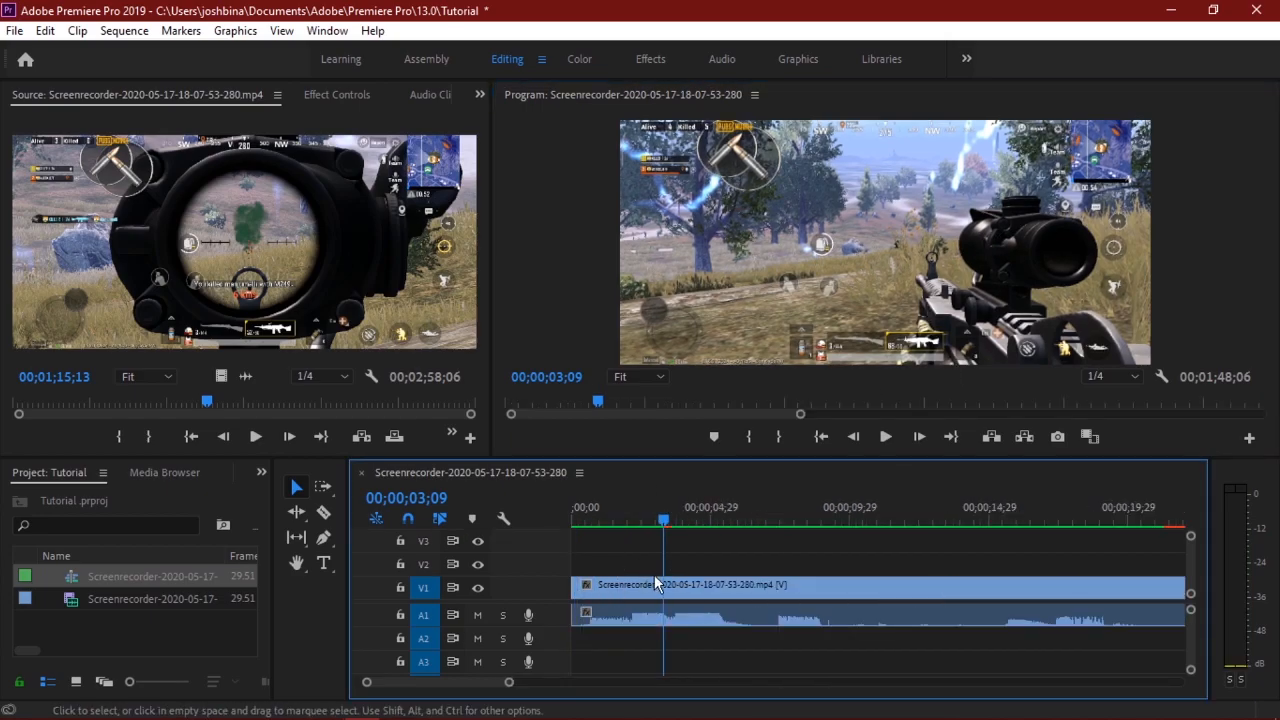
pyautogui.press('c')
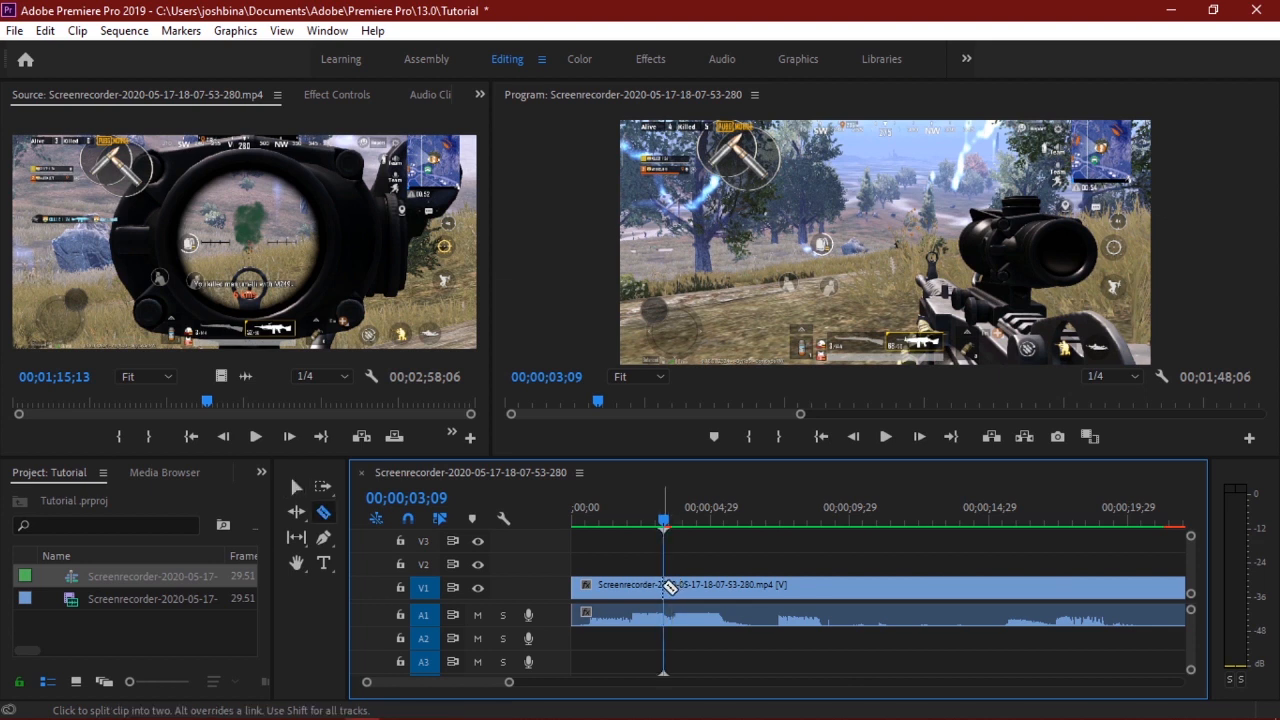
pyautogui.click(666, 587)
pyautogui.press('v')
pyautogui.click(728, 587)
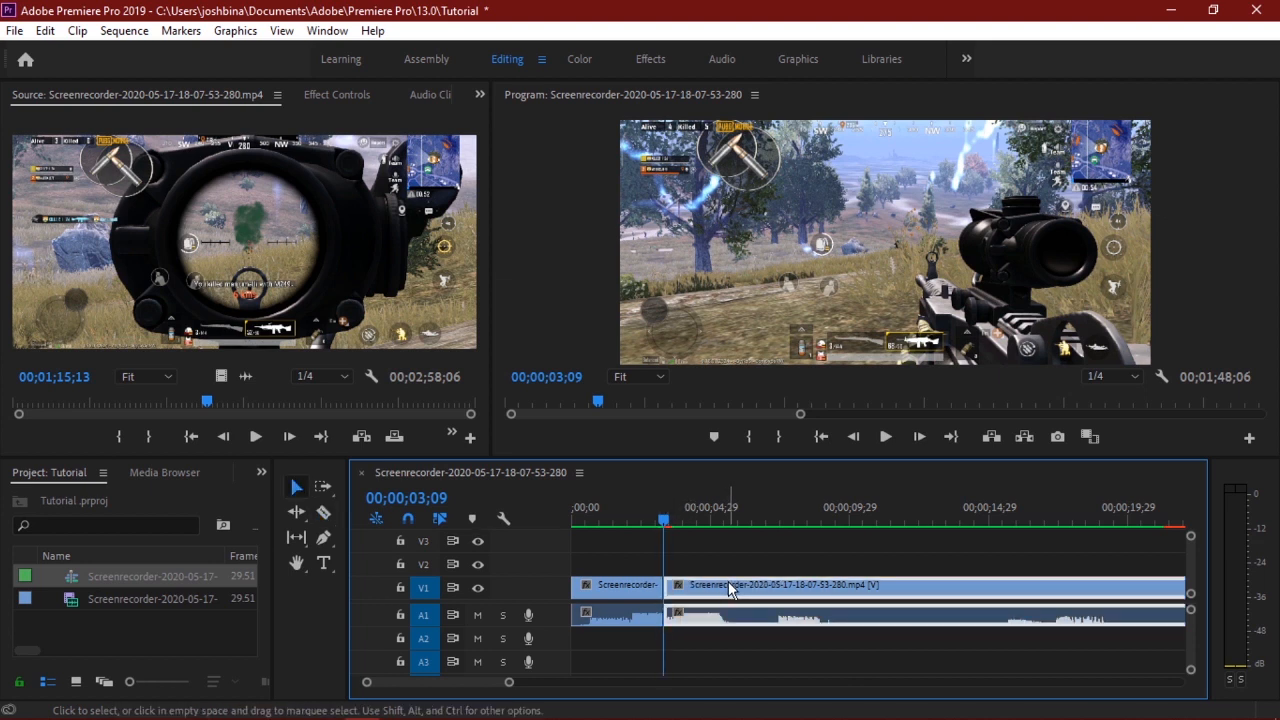
# Step forward to 00;00;03;20, where the scope is fully open, and split the gameplay clip there.
pyautogui.moveTo(665, 521); pyautogui.dragTo(669, 522)
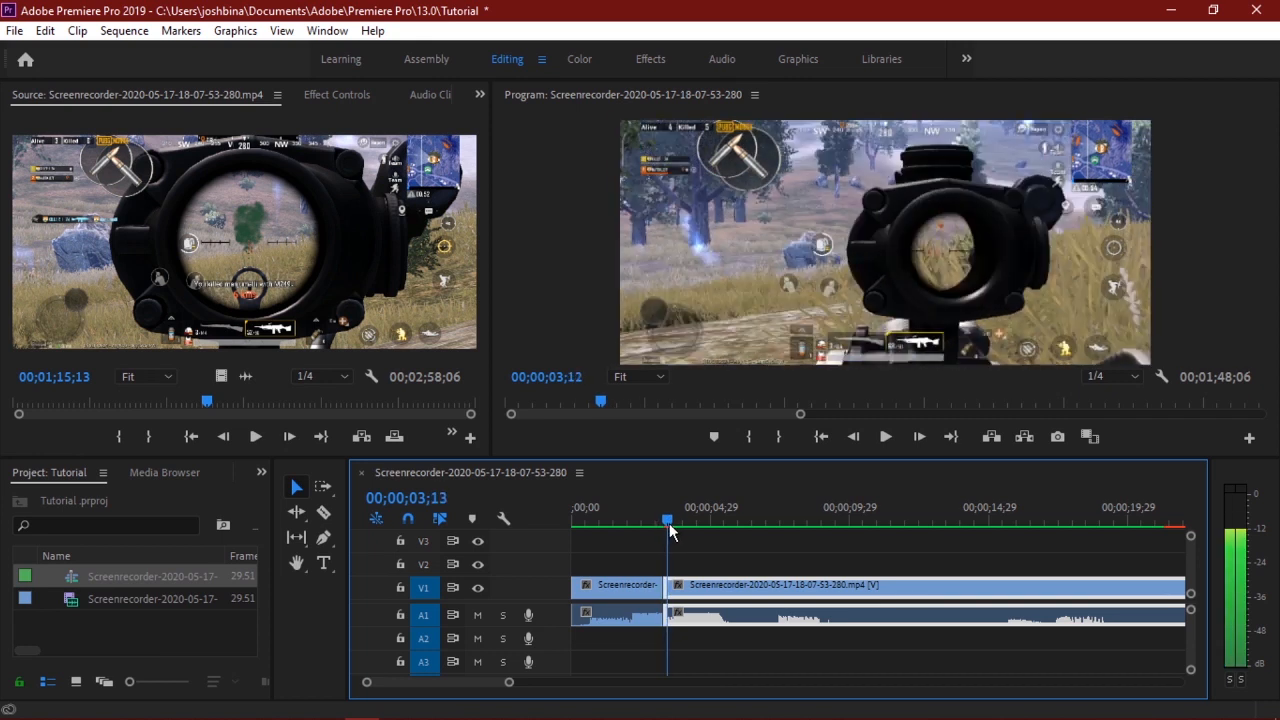
pyautogui.click(916, 440)
pyautogui.click(916, 440)
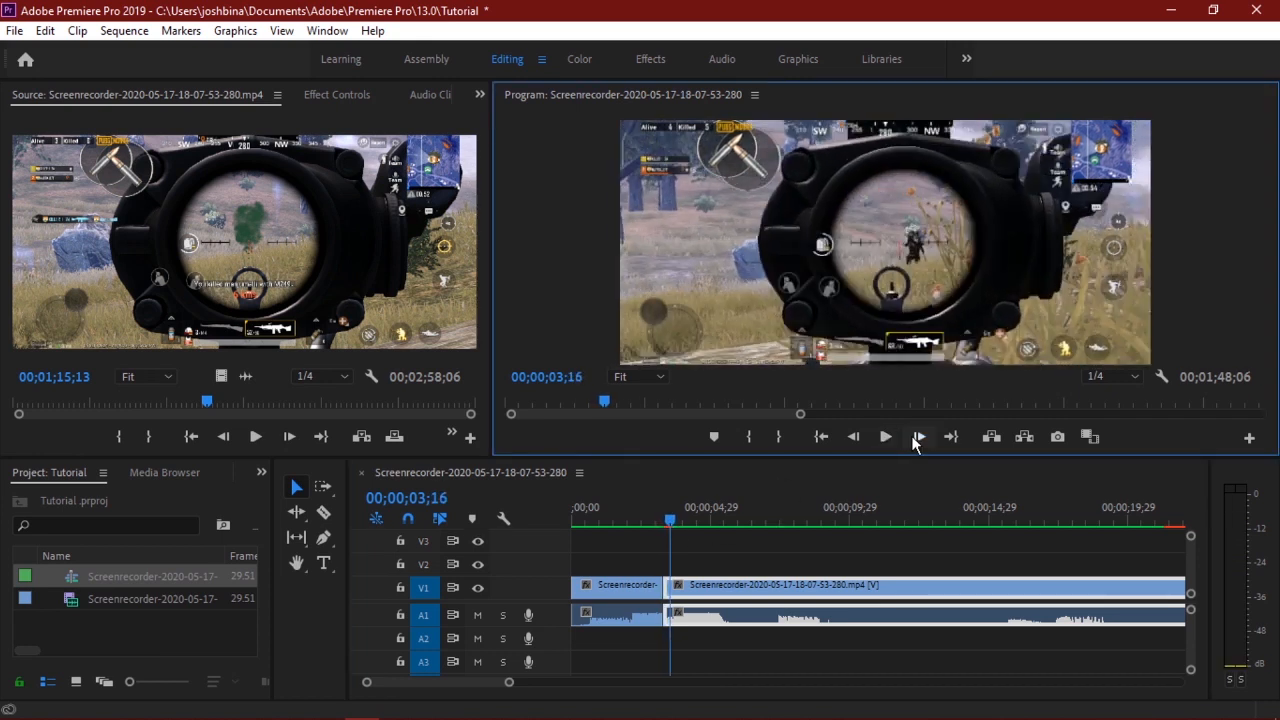
pyautogui.click(916, 440)
pyautogui.click(916, 440)
pyautogui.click(916, 440)
pyautogui.click(916, 440)
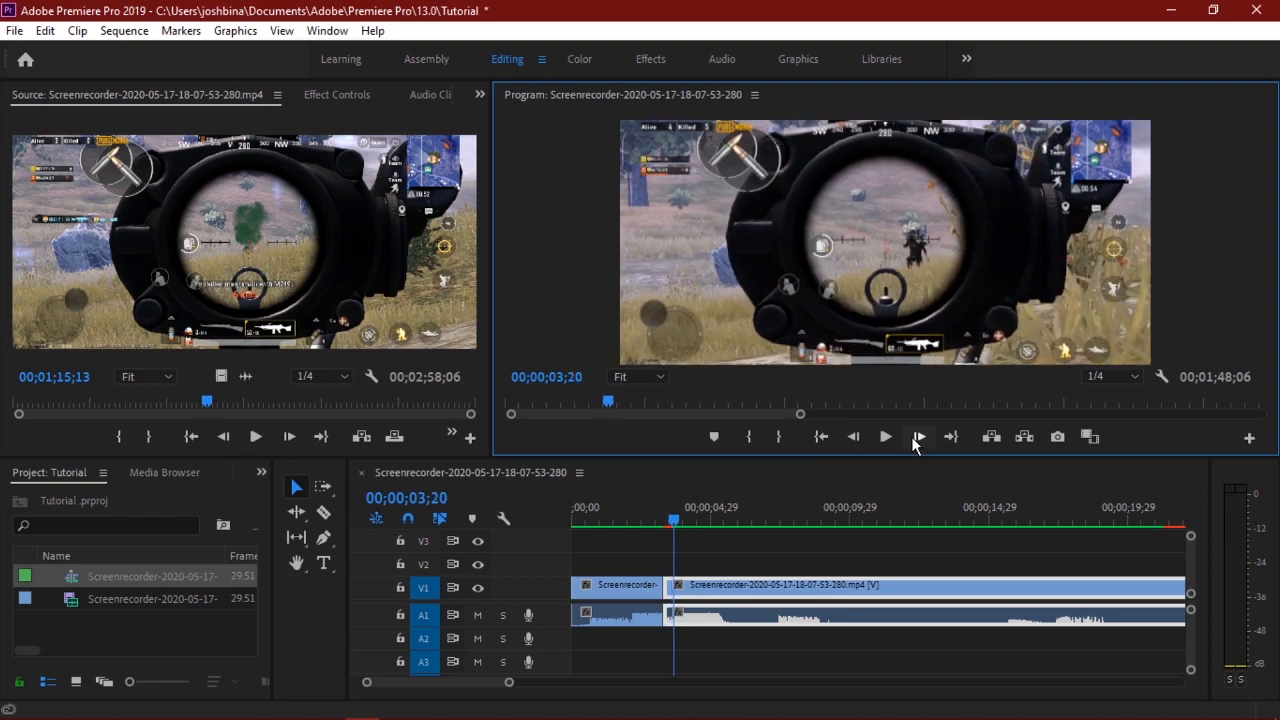
pyautogui.click(916, 440)
pyautogui.click(855, 438)
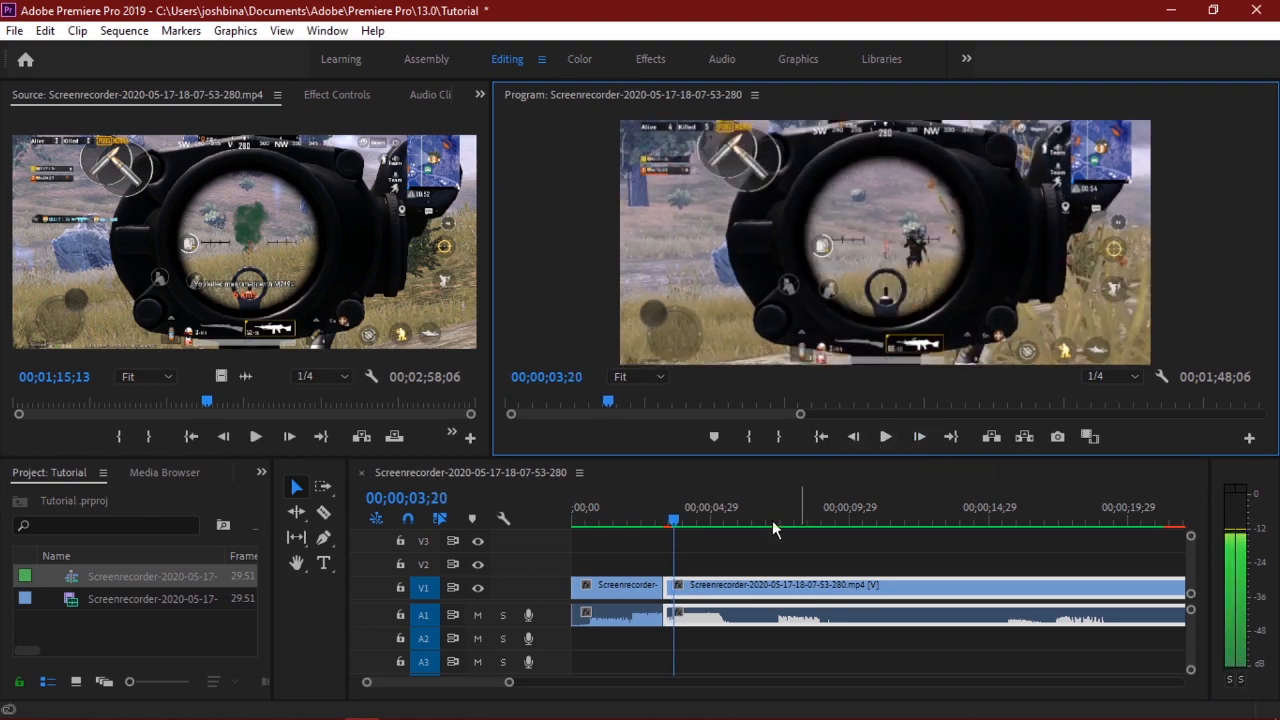
pyautogui.press('c')
pyautogui.click(676, 604)
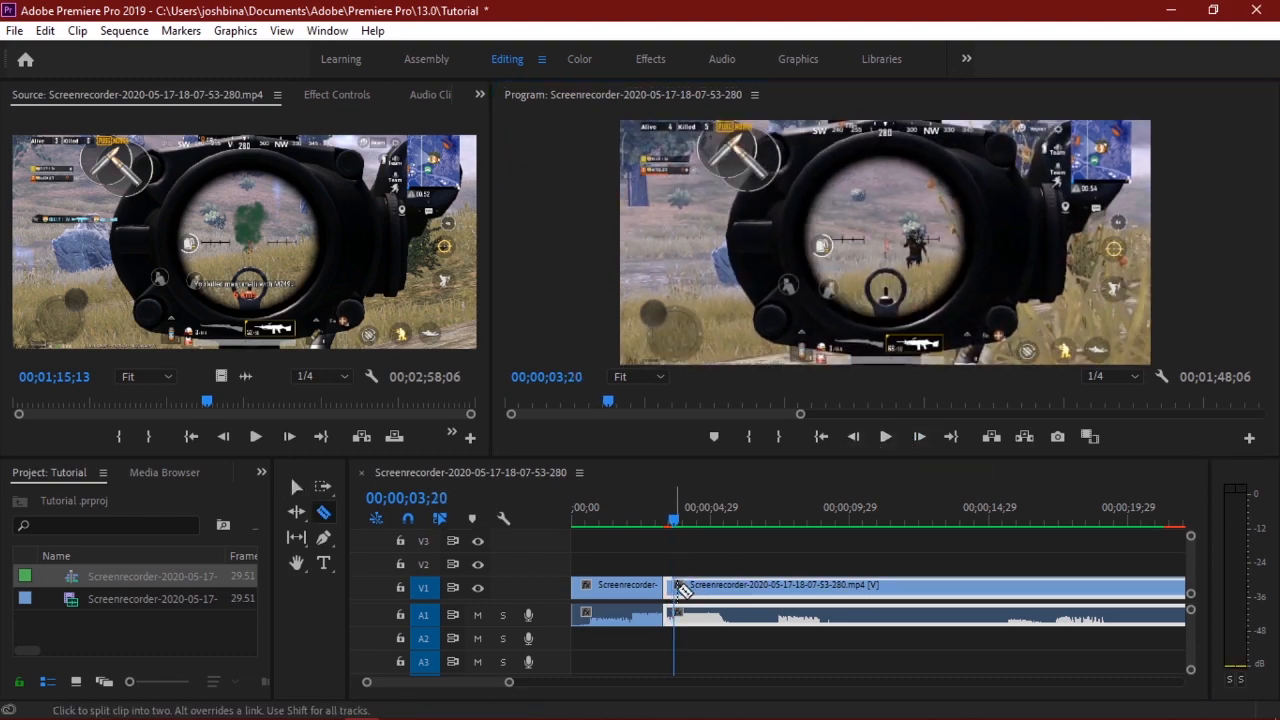
pyautogui.press('v')
# Shift the remaining gameplay clip later to open a gap, and set the short scope-opening segment's speed to 40%.
pyautogui.moveTo(739, 587); pyautogui.dragTo(790, 595)
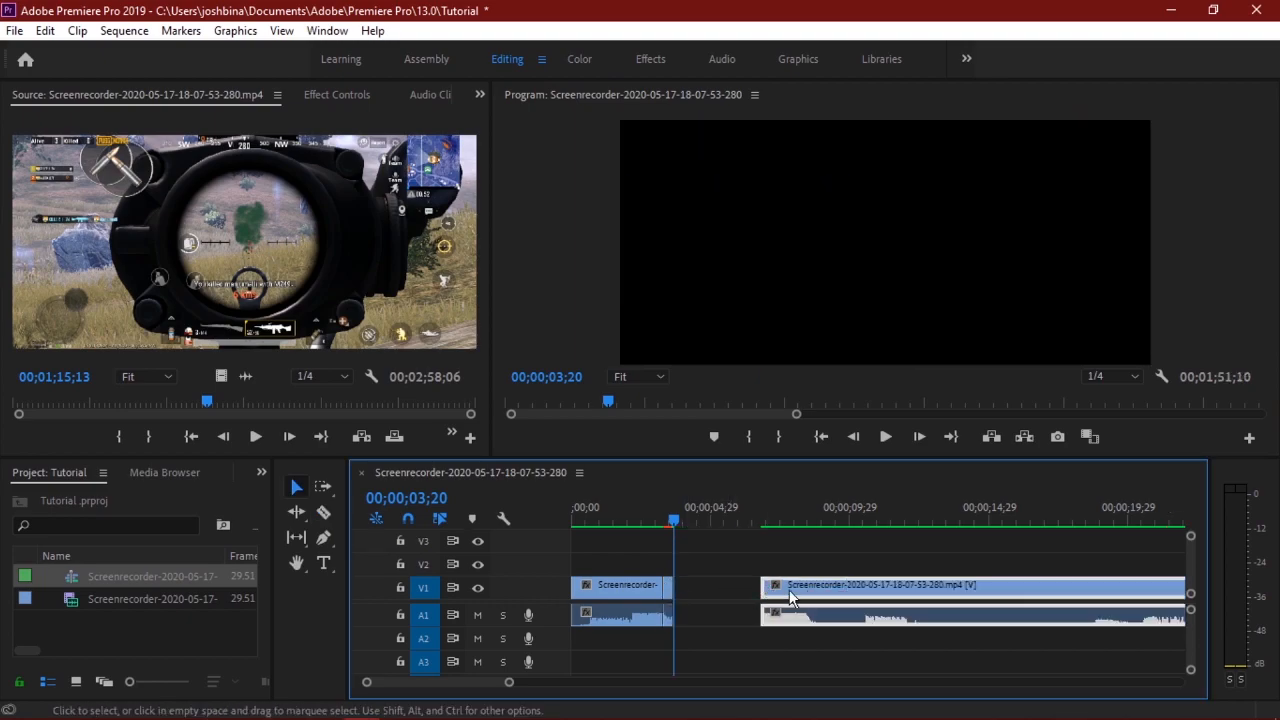
pyautogui.click(670, 590)
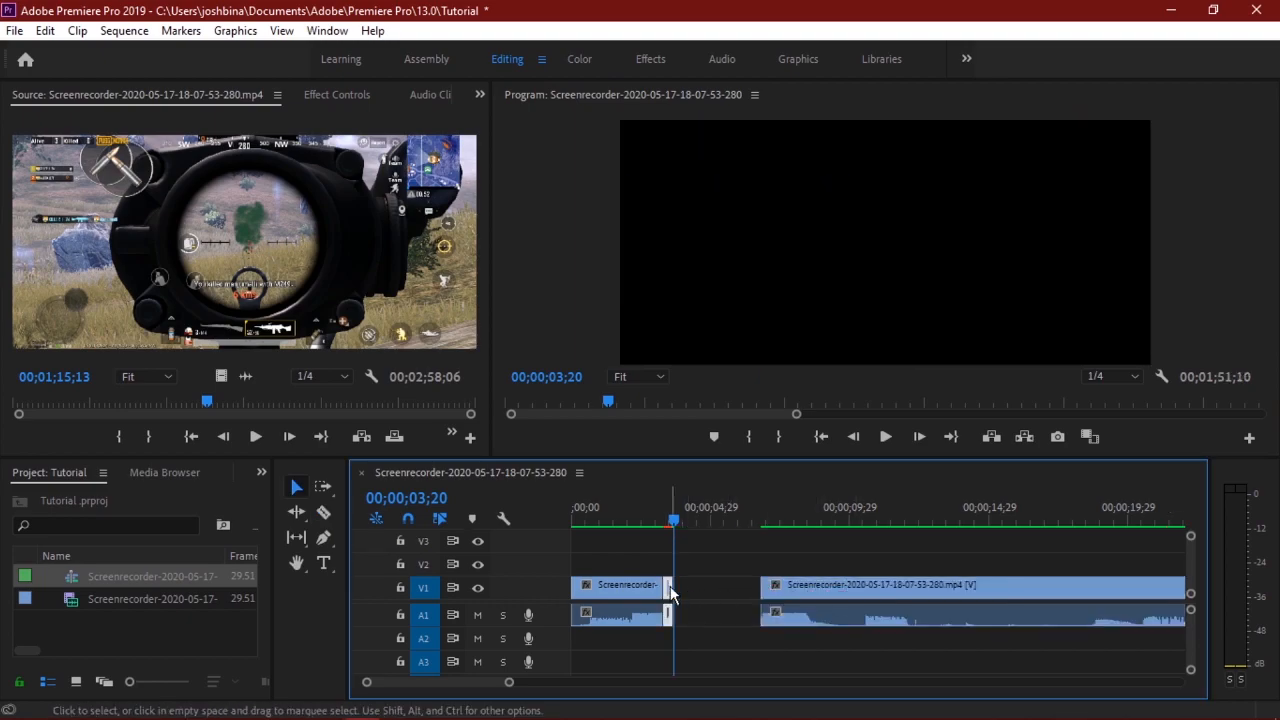
pyautogui.moveTo(676, 523); pyautogui.dragTo(672, 525)
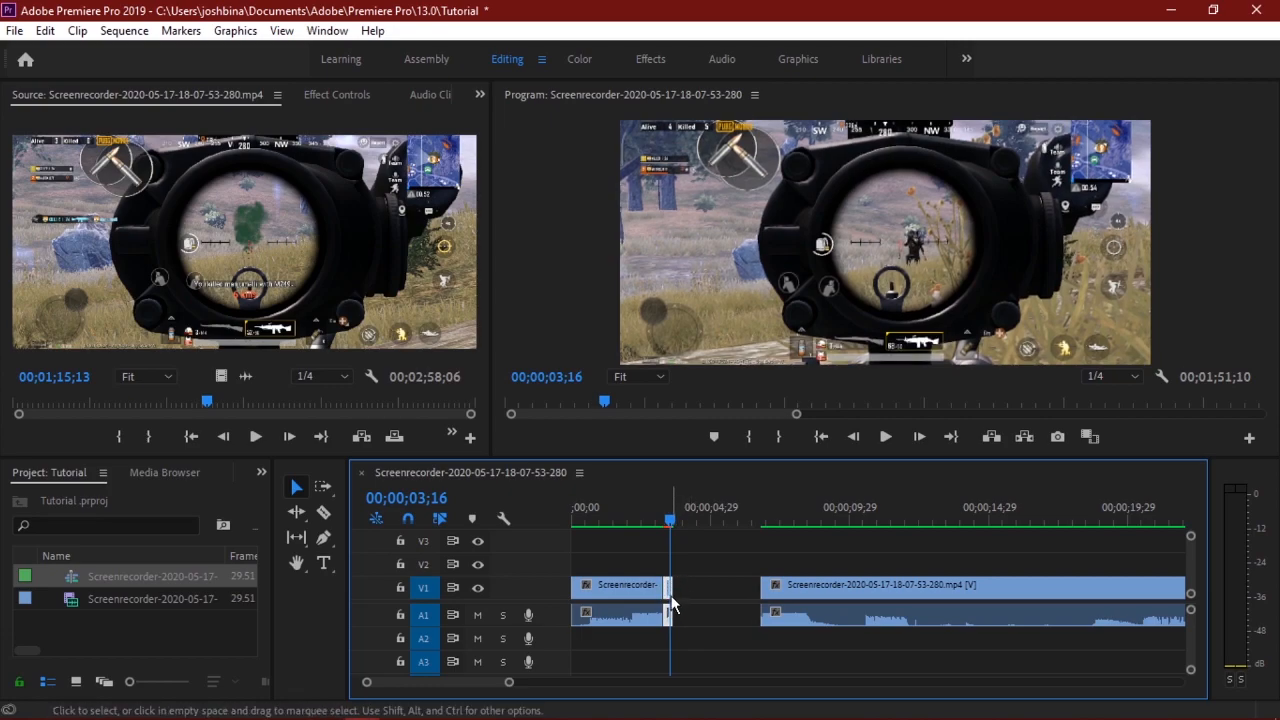
pyautogui.rightClick(671, 599)
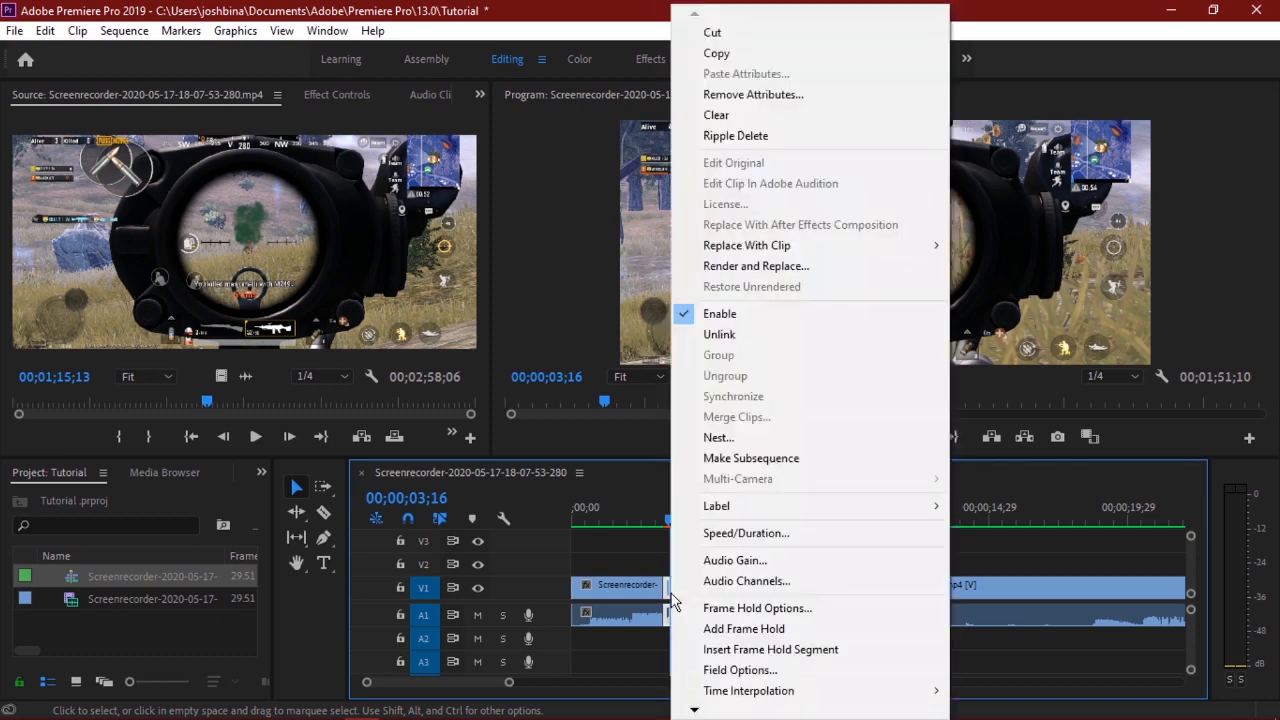
pyautogui.click(760, 540)
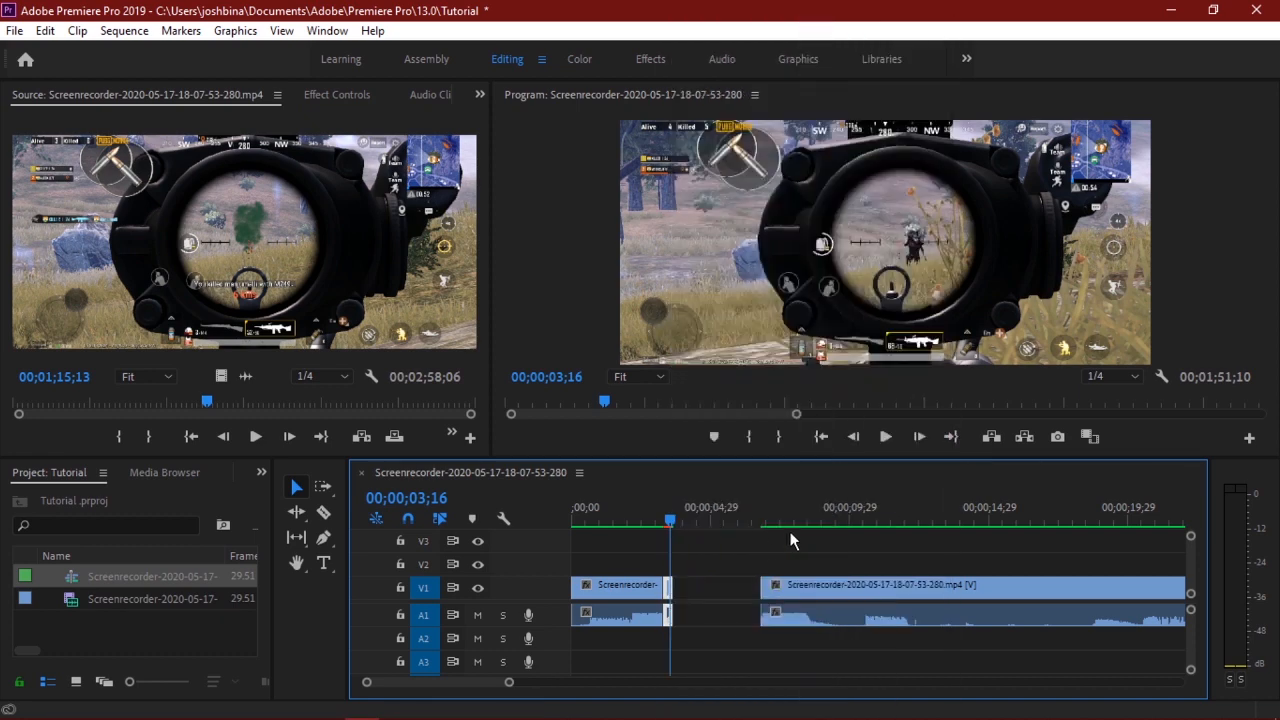
pyautogui.press('BackSpace')
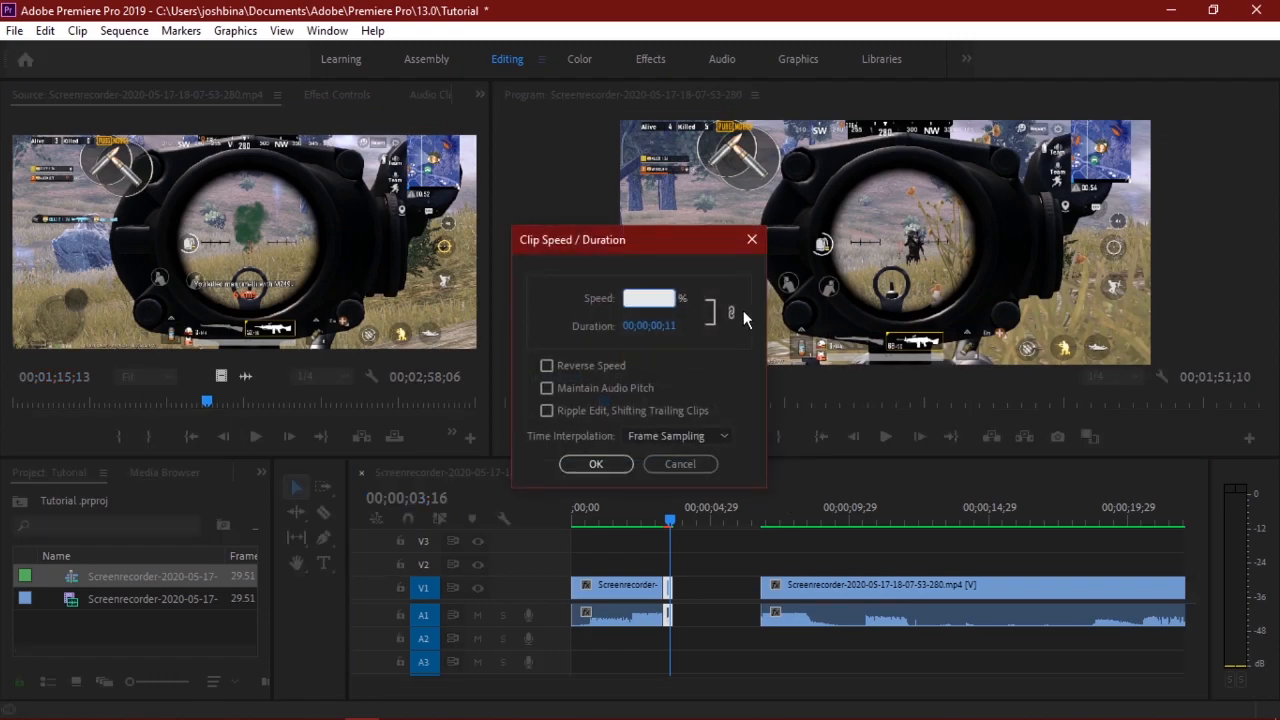
pyautogui.write('40')
pyautogui.press('Return')
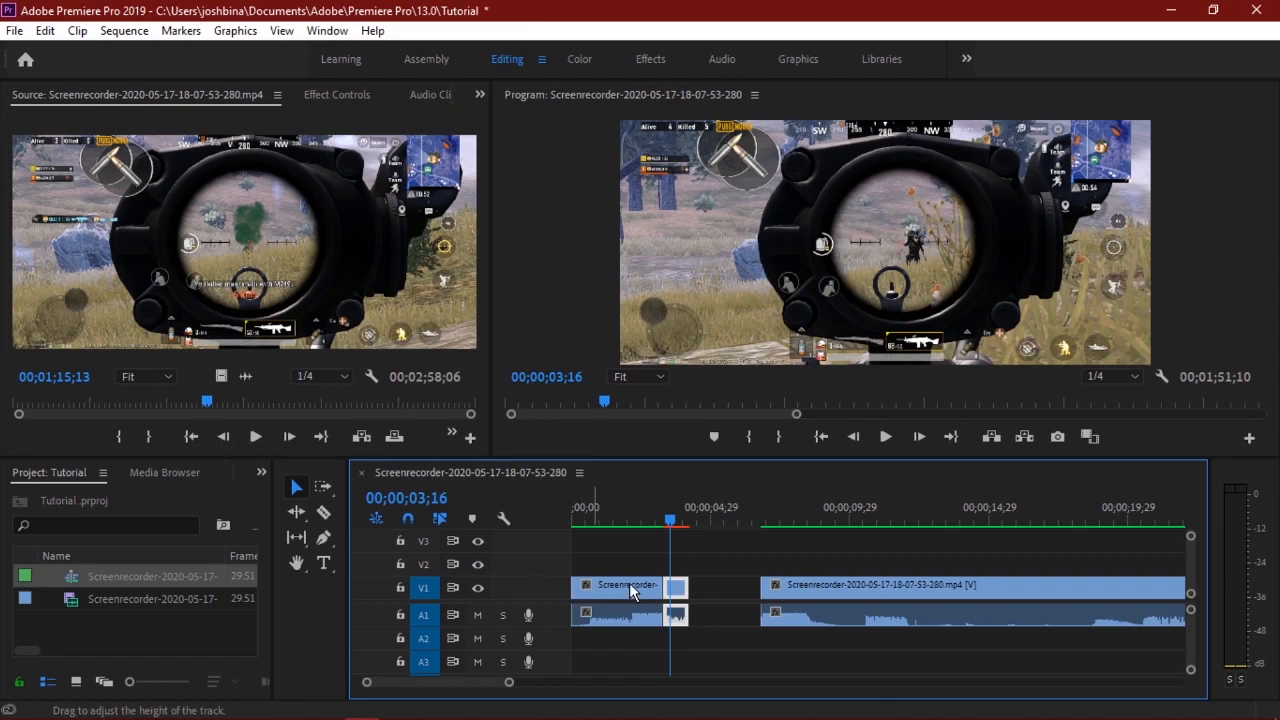
# Play the slowed scope-opening segment repeatedly from its start to check the motion.
pyautogui.click(665, 517)
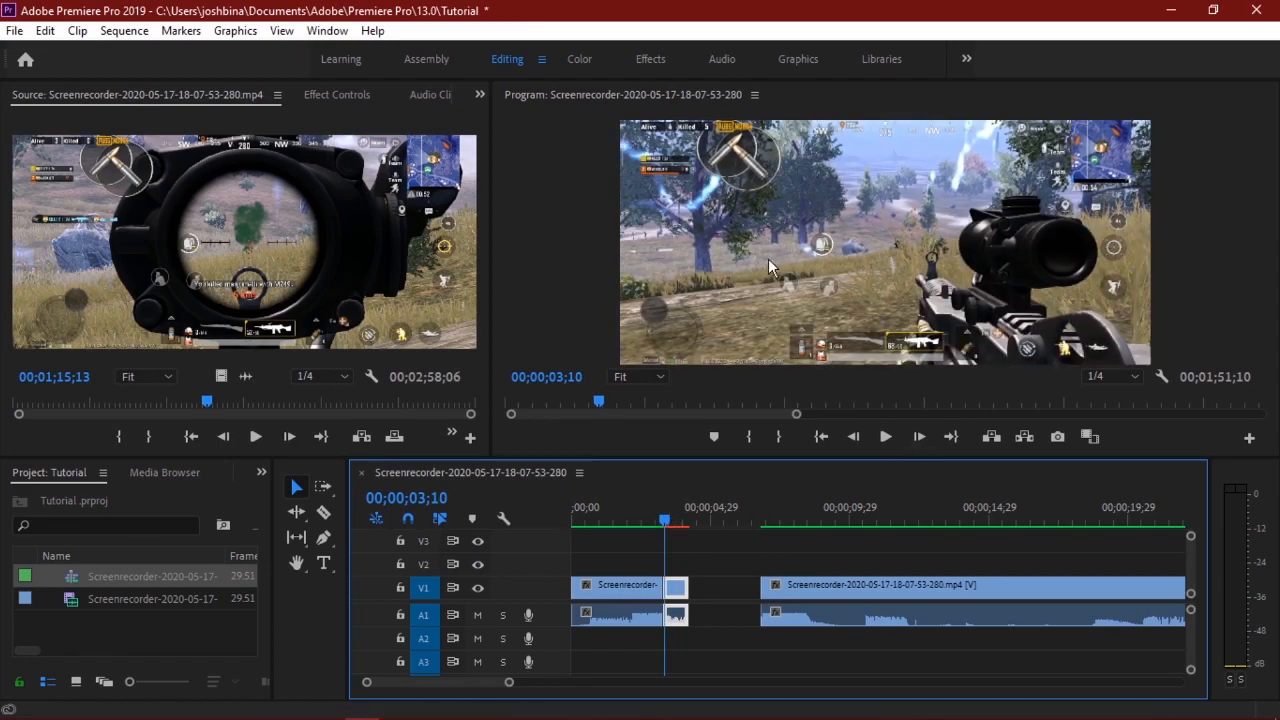
pyautogui.press('space')
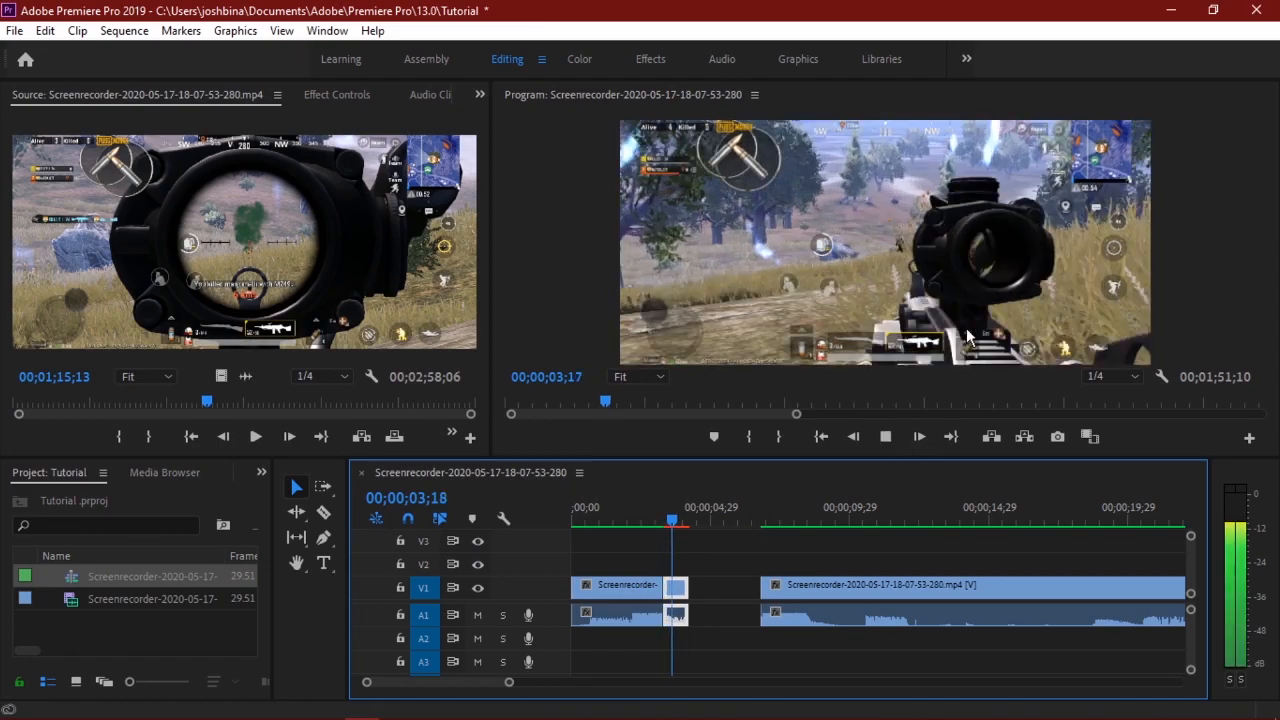
pyautogui.press('space')
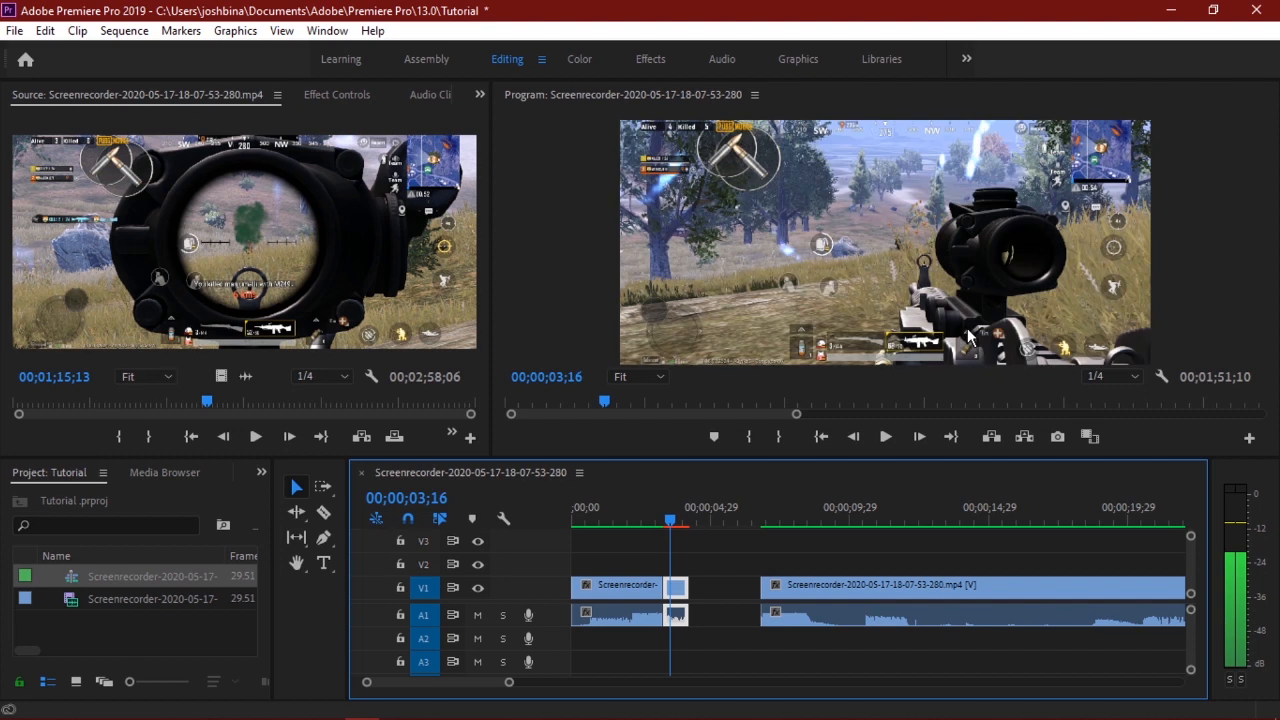
pyautogui.click(665, 518)
pyautogui.press('space')
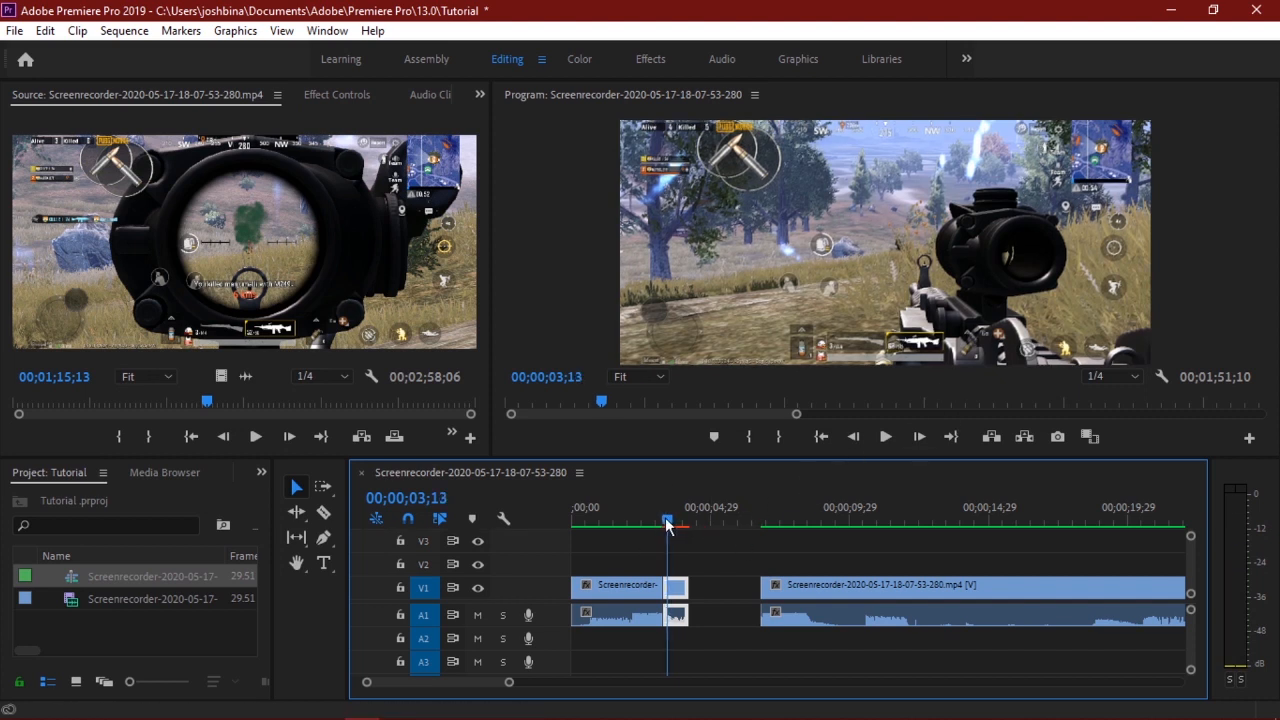
pyautogui.press('space')
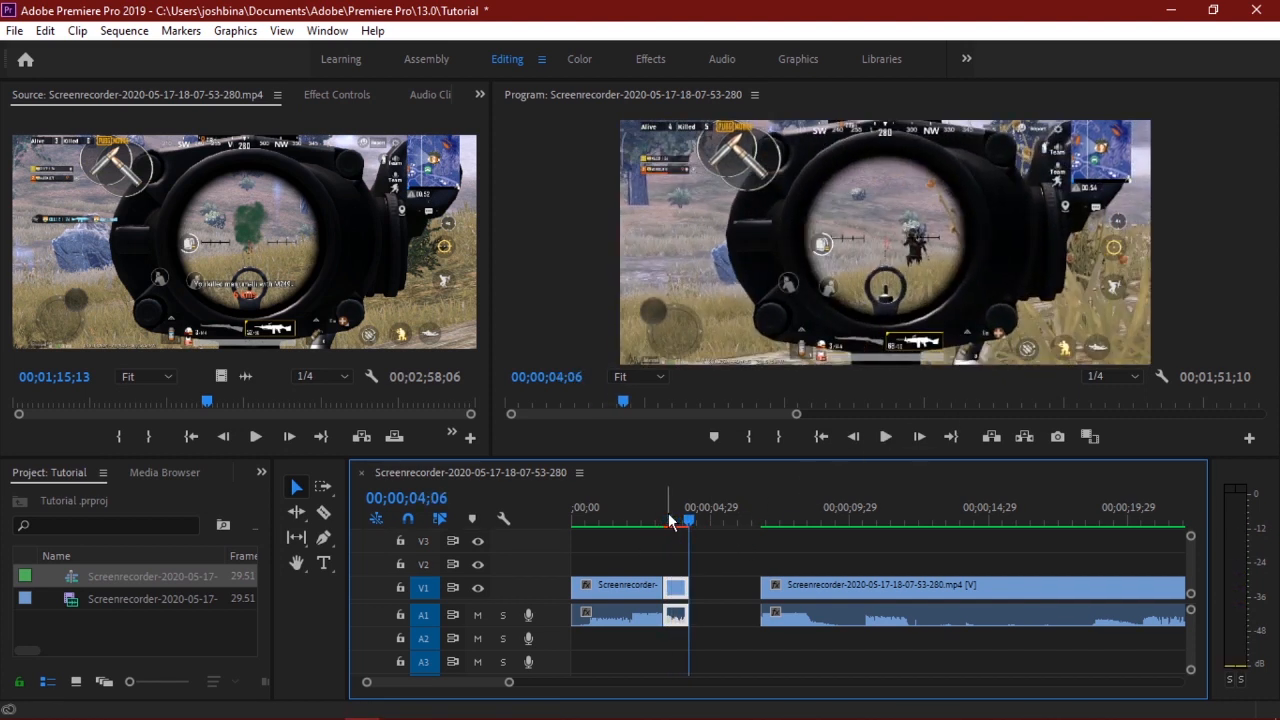
pyautogui.click(670, 521)
pyautogui.press('Left')
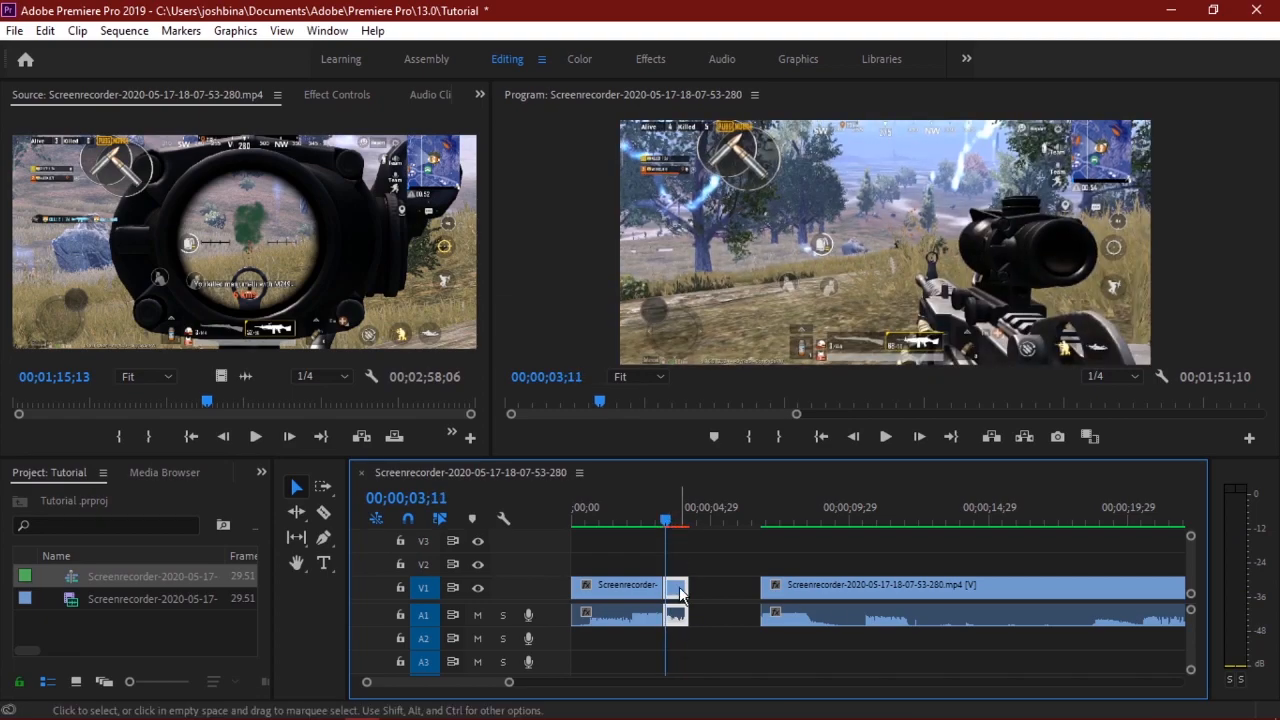
# Set the slowed scope segment's time interpolation to Optical Flow.
pyautogui.rightClick(679, 586)
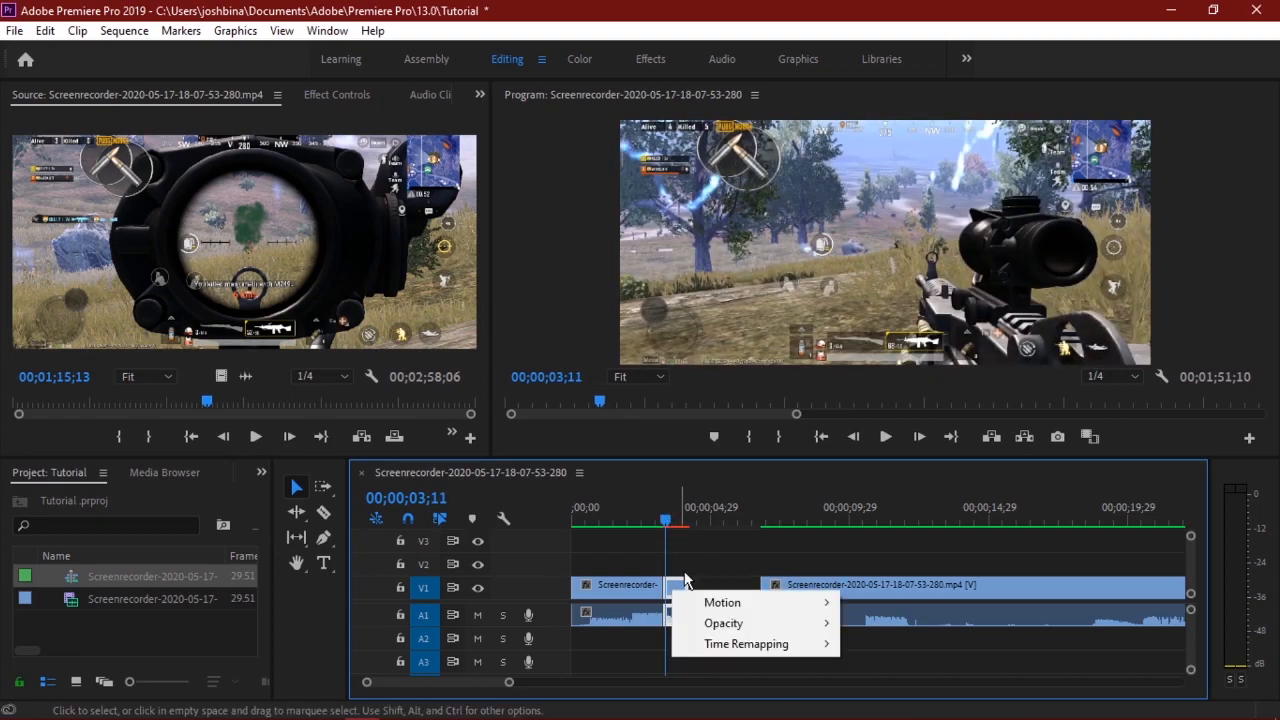
pyautogui.press('Escape')
pyautogui.press('=')
pyautogui.rightClick(790, 595)
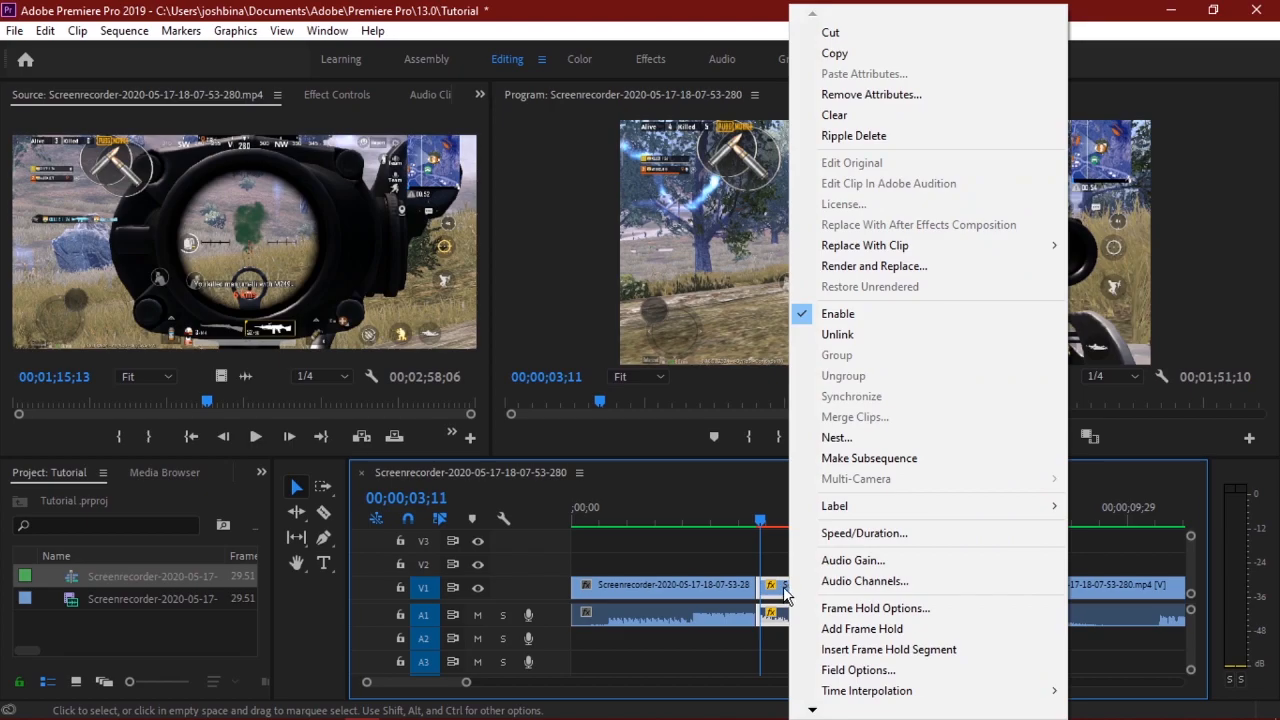
pyautogui.moveTo(857, 703)
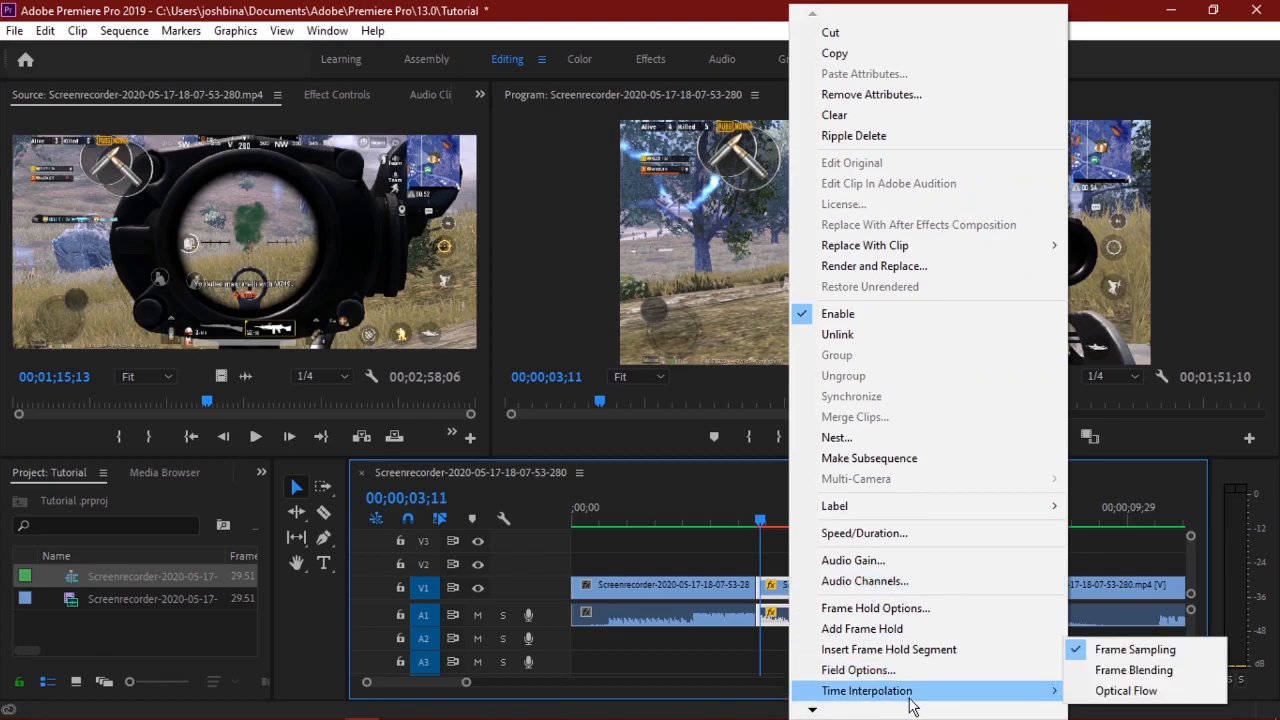
pyautogui.click(1137, 700)
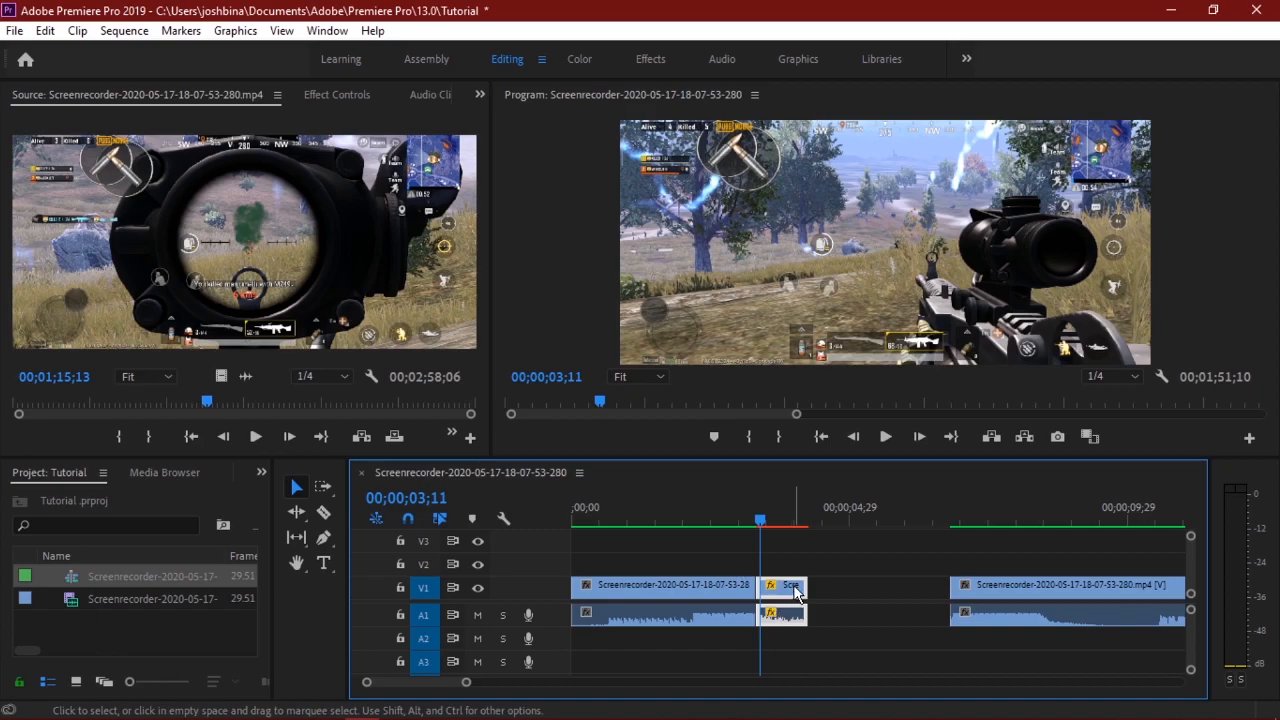
# Mark the slowed scope segment as the sequence's in/out range, render its preview, and scrub through it.
pyautogui.press('Right')
pyautogui.press('Right')
pyautogui.press('Right')
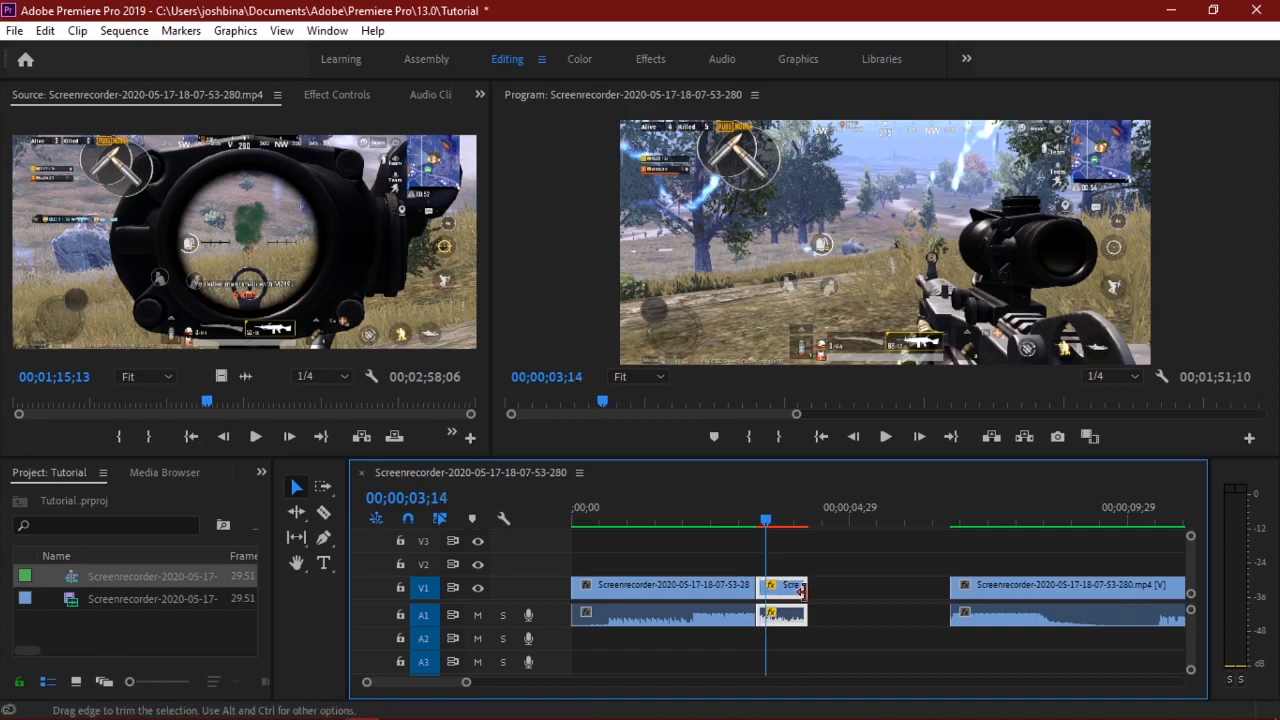
pyautogui.press('x')
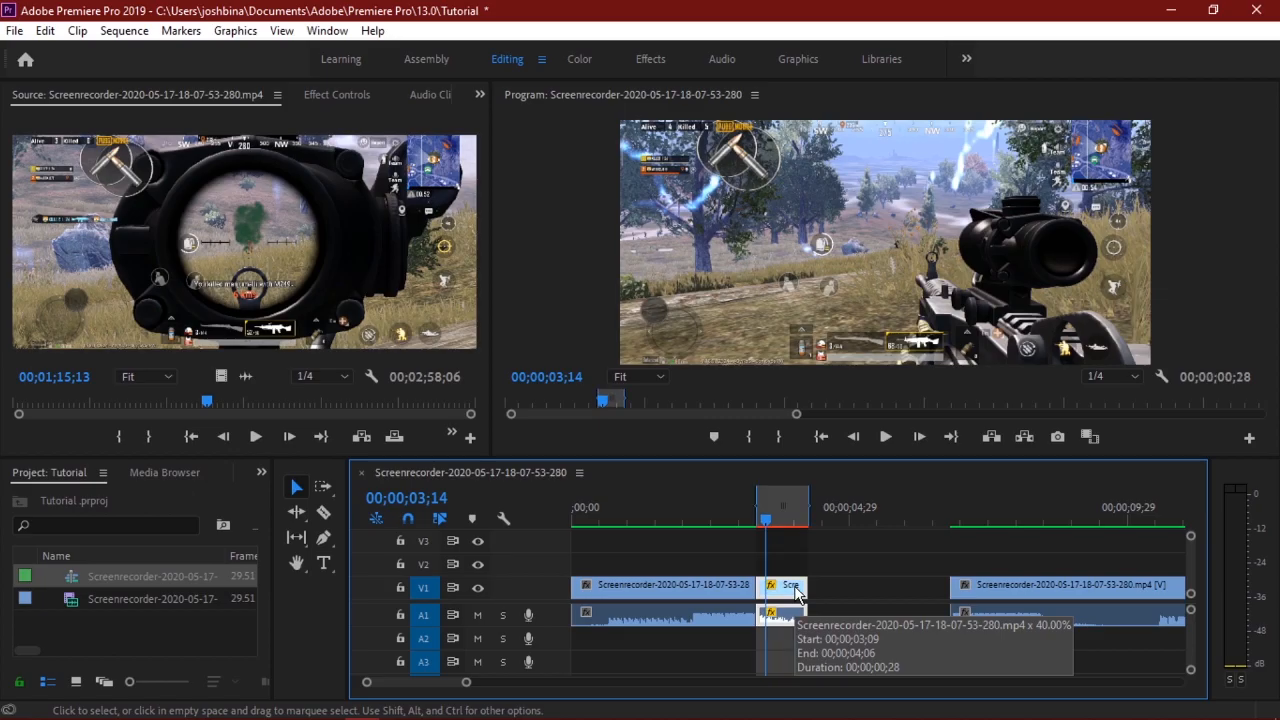
pyautogui.press('Return')
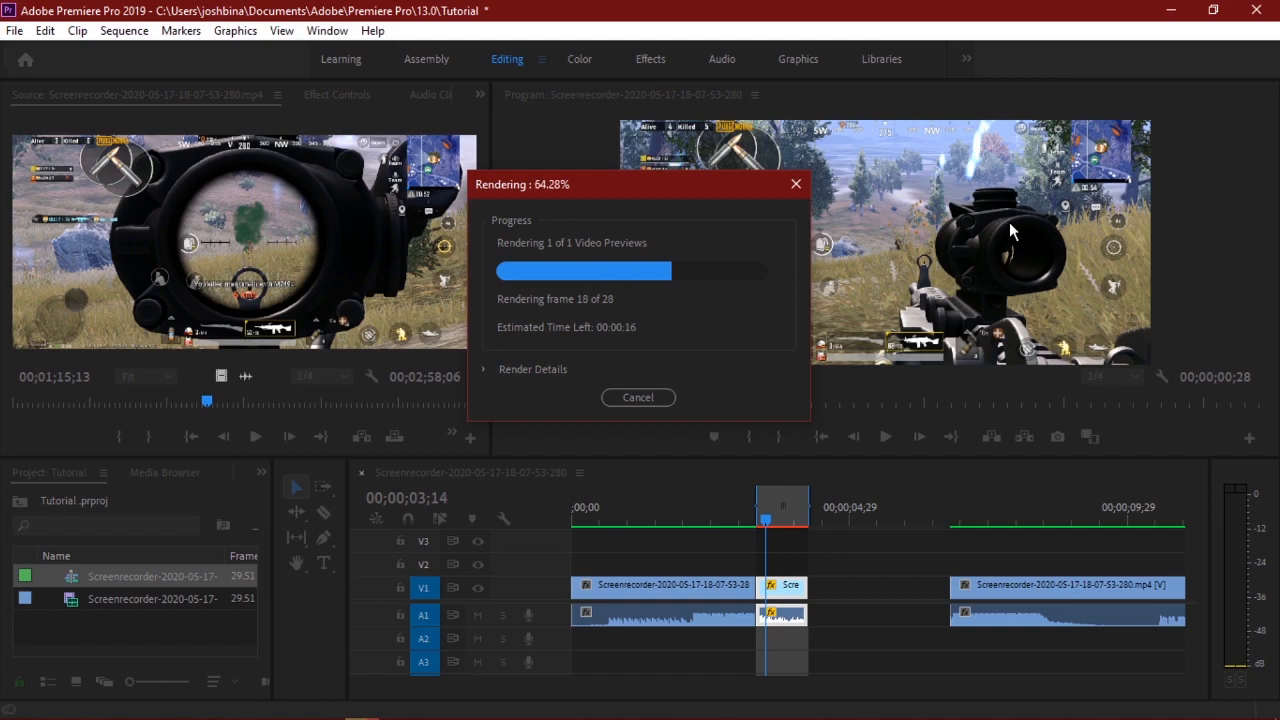
pyautogui.click(761, 520)
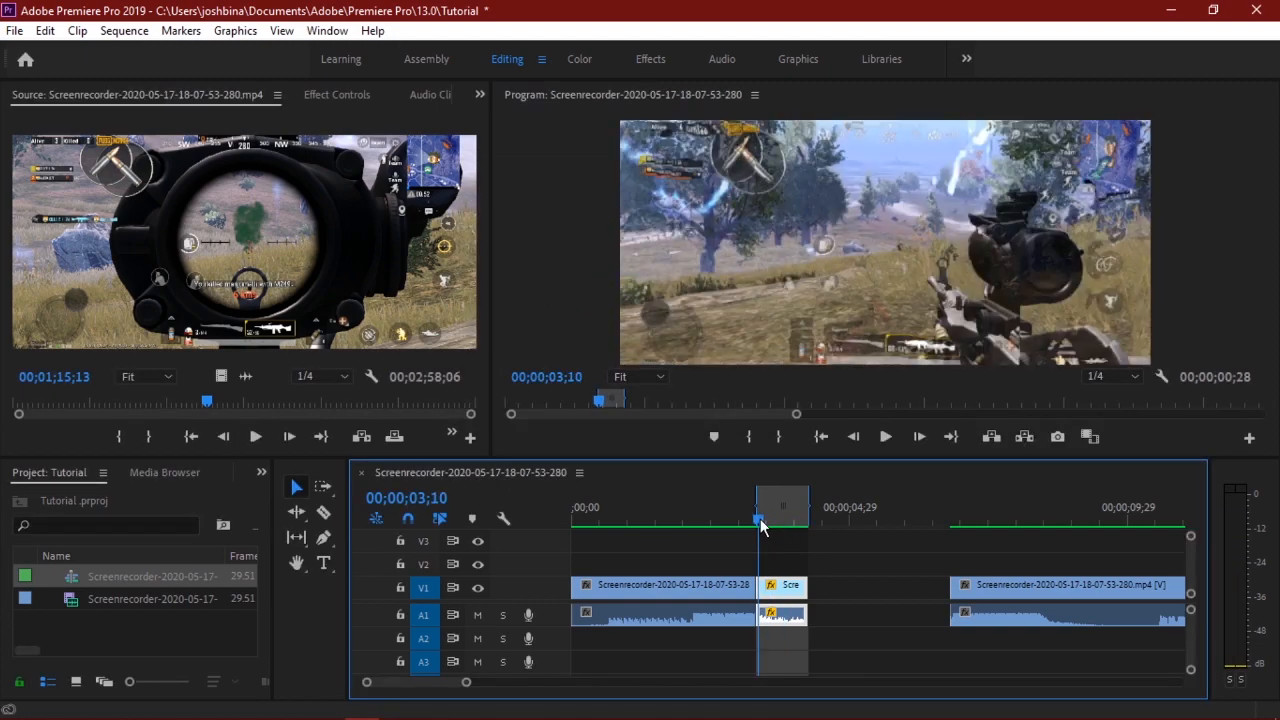
pyautogui.moveTo(761, 522); pyautogui.dragTo(797, 525)
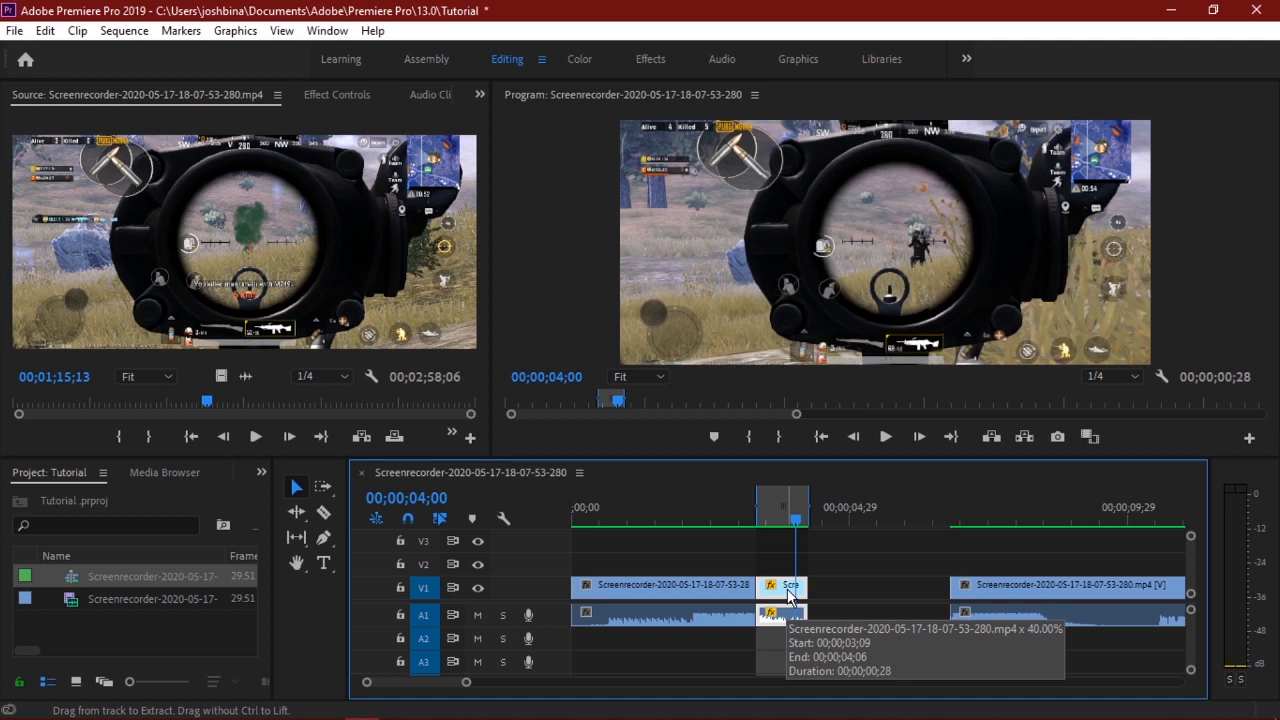
# Open the export settings for the marked range and name the output file "Testing slow mo" on the Desktop.
pyautogui.hotkey('ctrl', 'm')
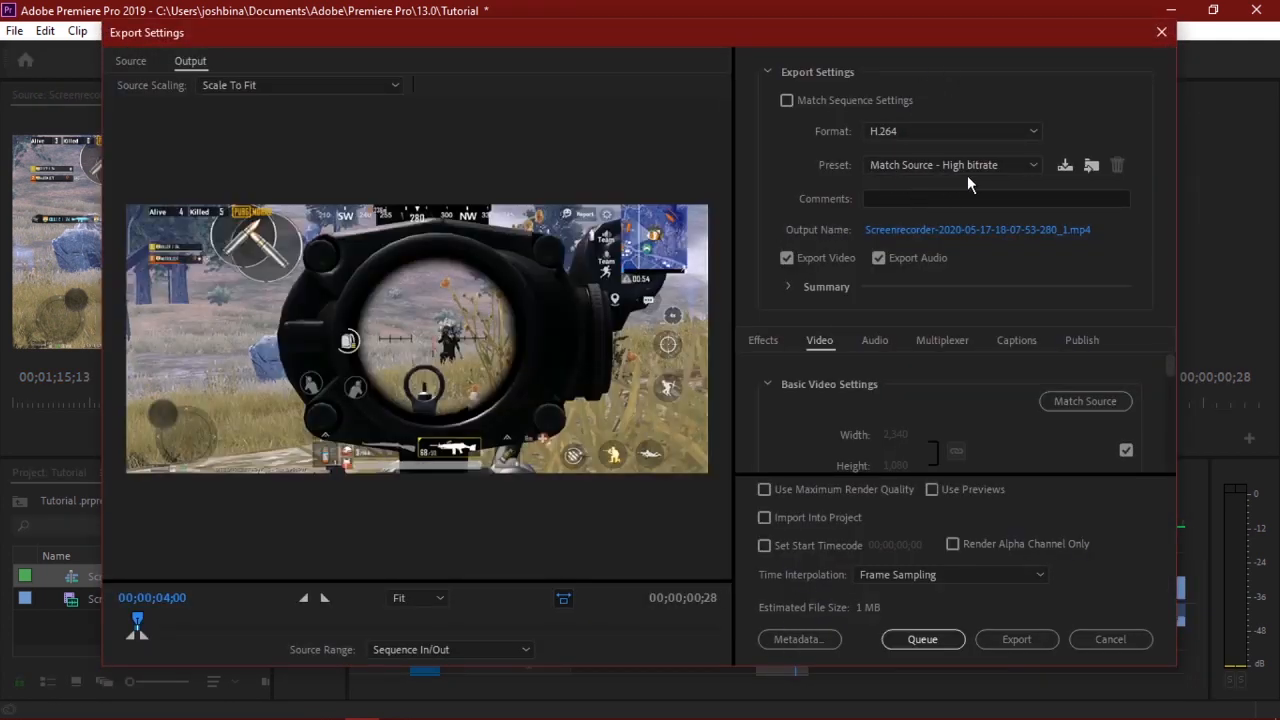
pyautogui.click(886, 230)
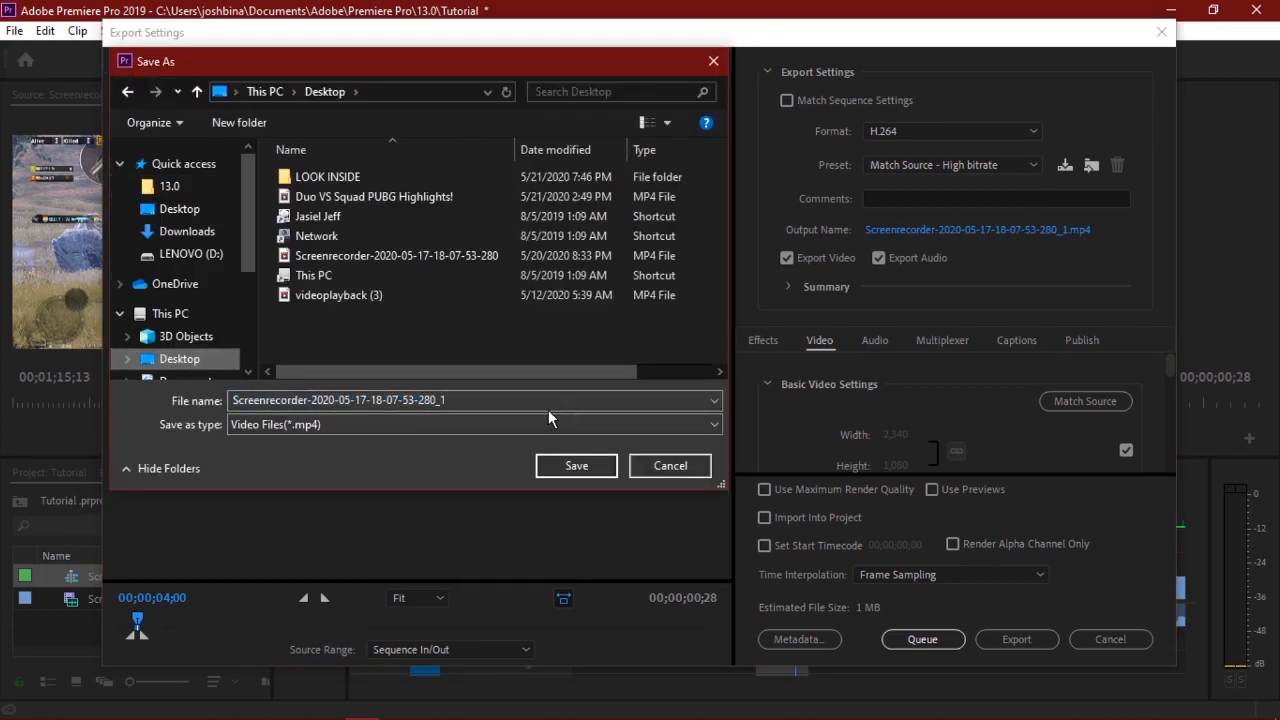
pyautogui.press('BackSpace')
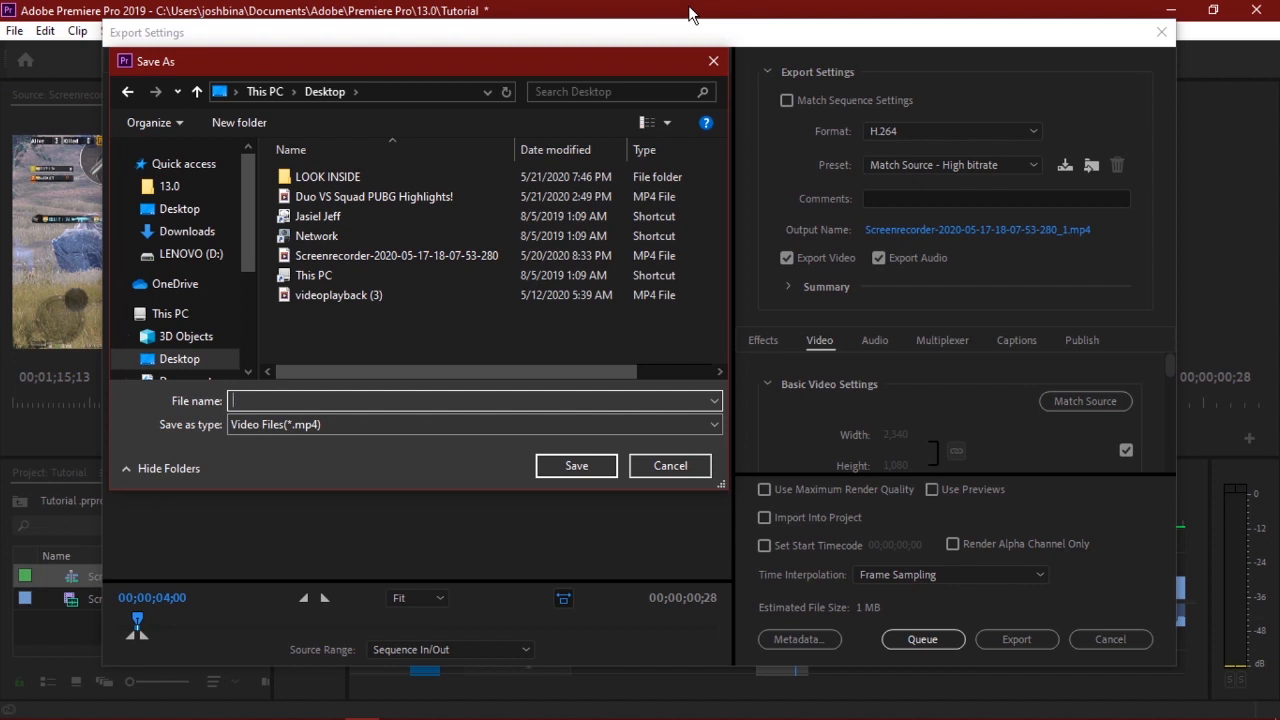
pyautogui.write('Testing slow mo')
pyautogui.click(560, 468)
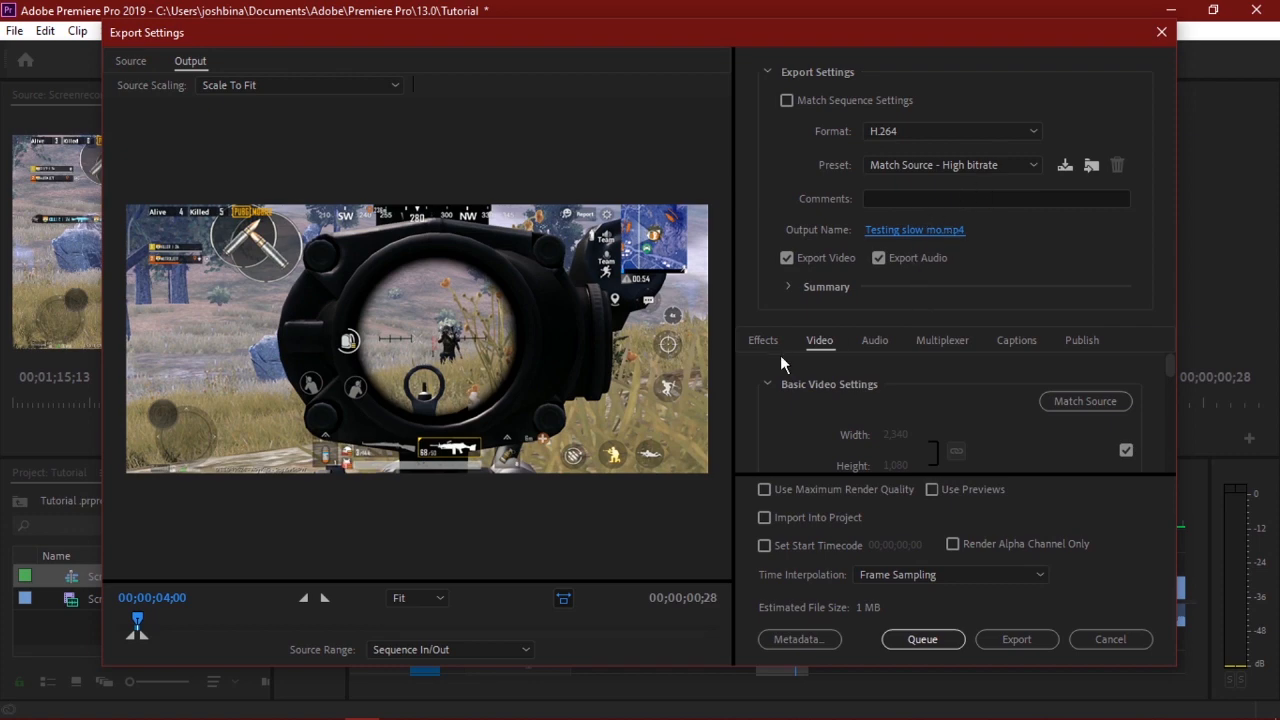
# Unlock the export frame rate from the source, set it to 60, and export the marked segment.
pyautogui.scroll(-3, 1036, 357)
pyautogui.scroll(2, 1036, 357)
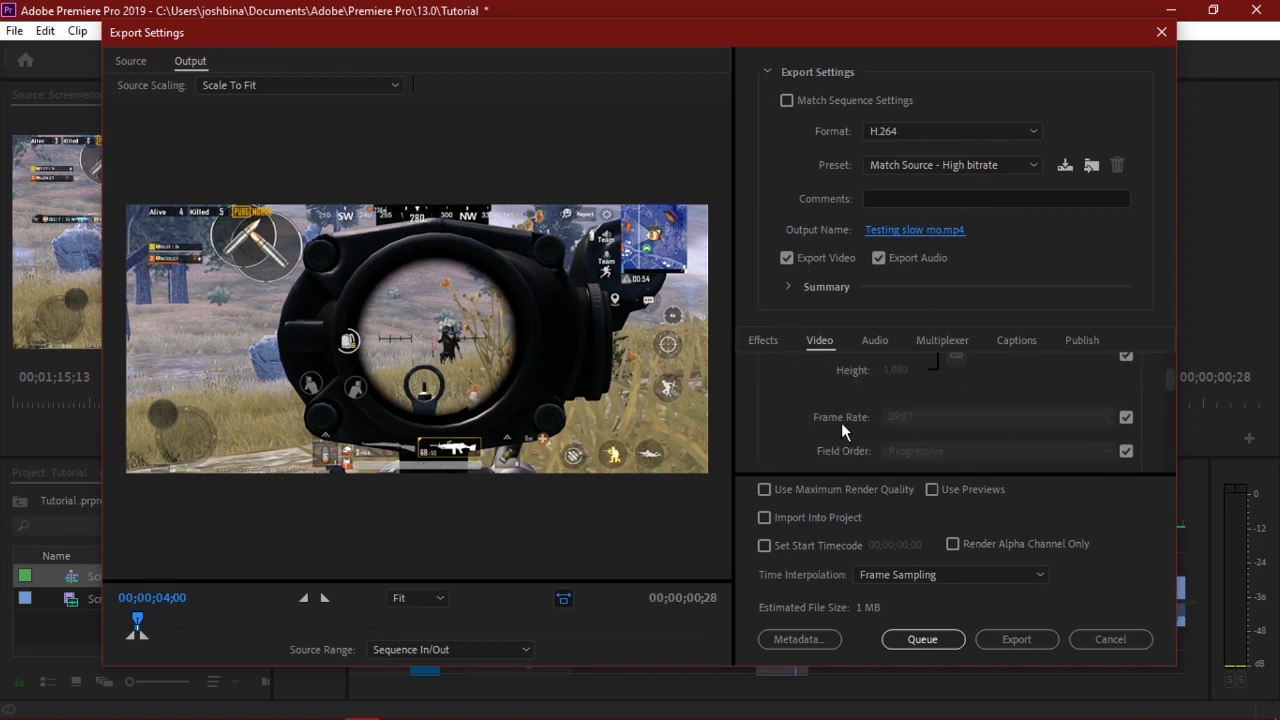
pyautogui.scroll(2, 1150, 416)
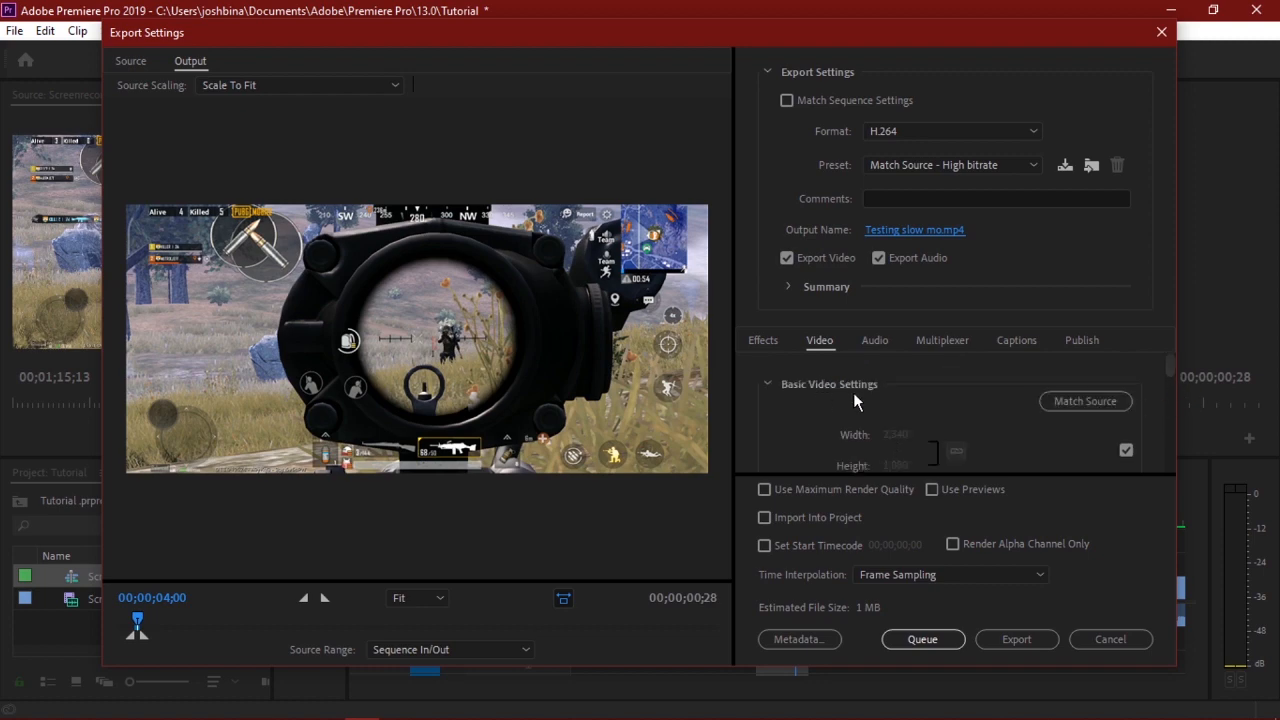
pyautogui.moveTo(1173, 369); pyautogui.dragTo(1172, 385)
pyautogui.click(1124, 396)
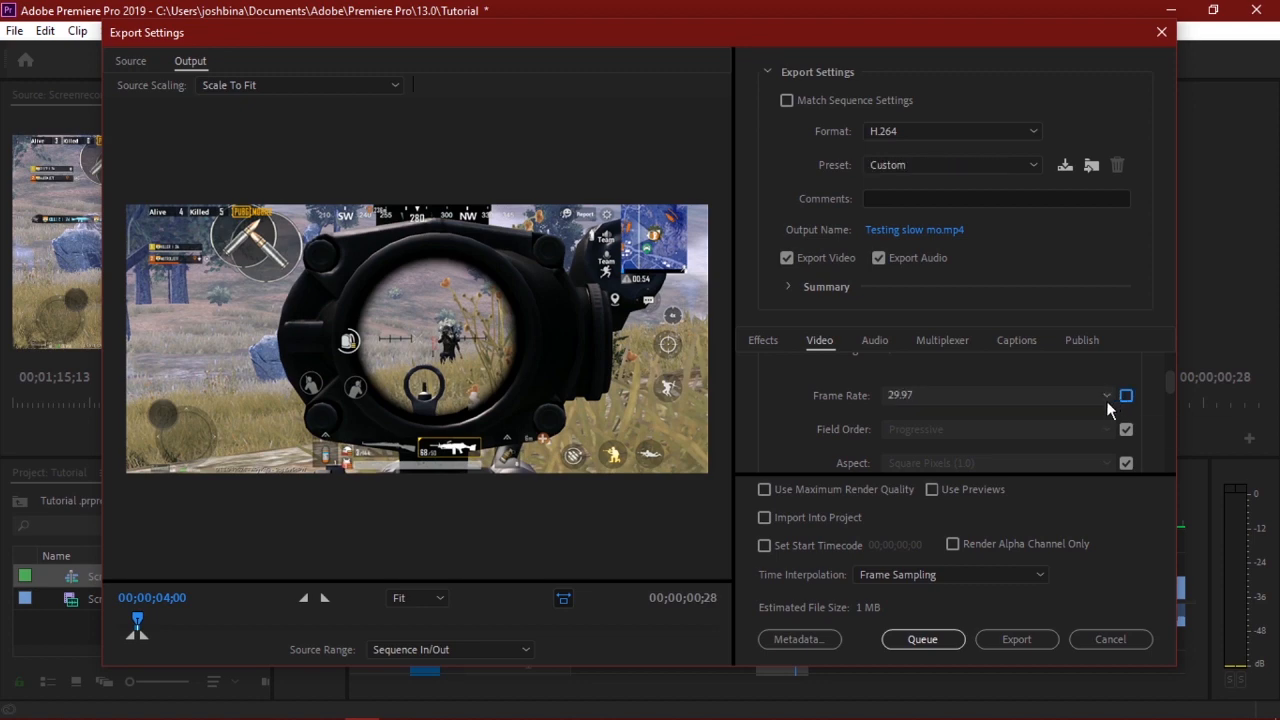
pyautogui.click(1104, 395)
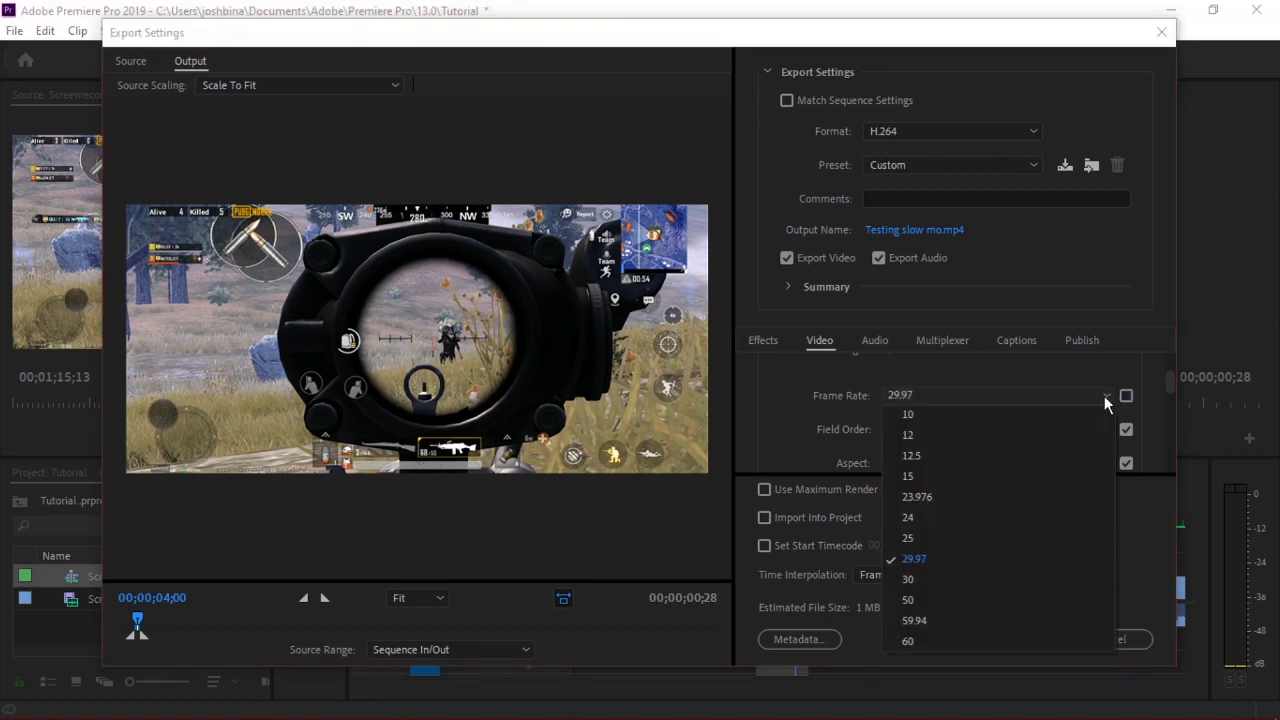
pyautogui.click(929, 640)
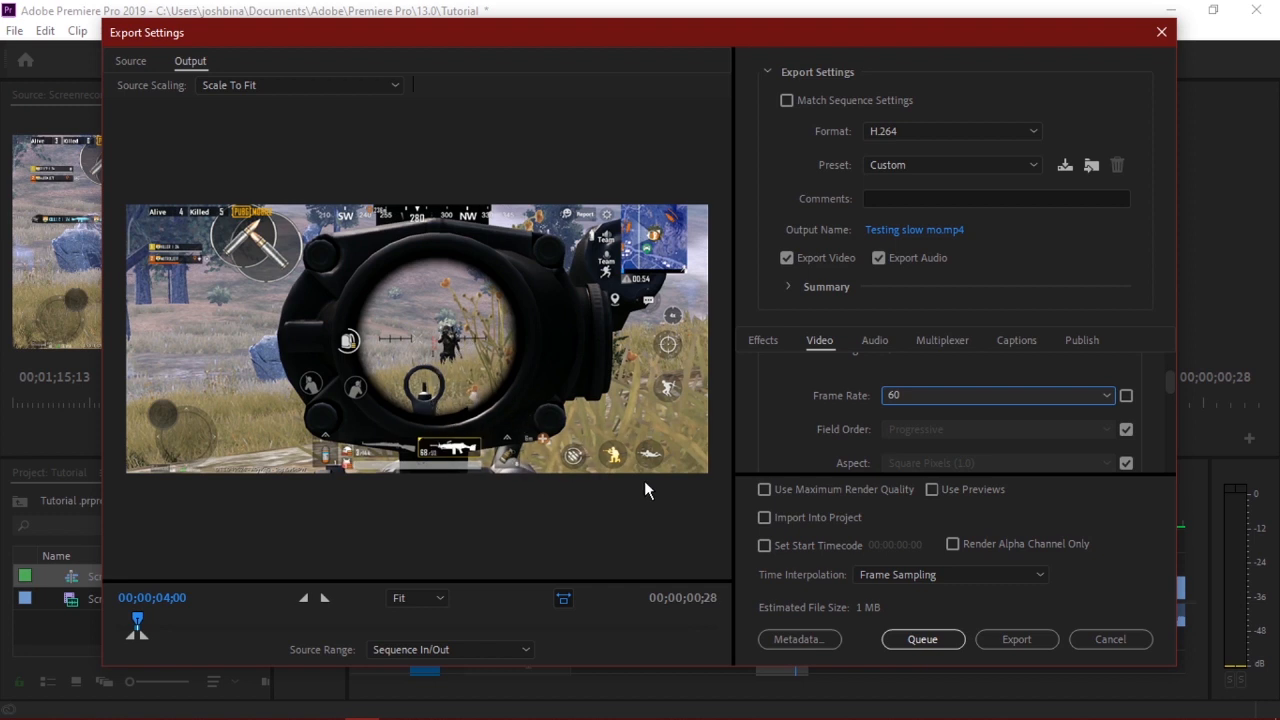
pyautogui.click(1001, 637)
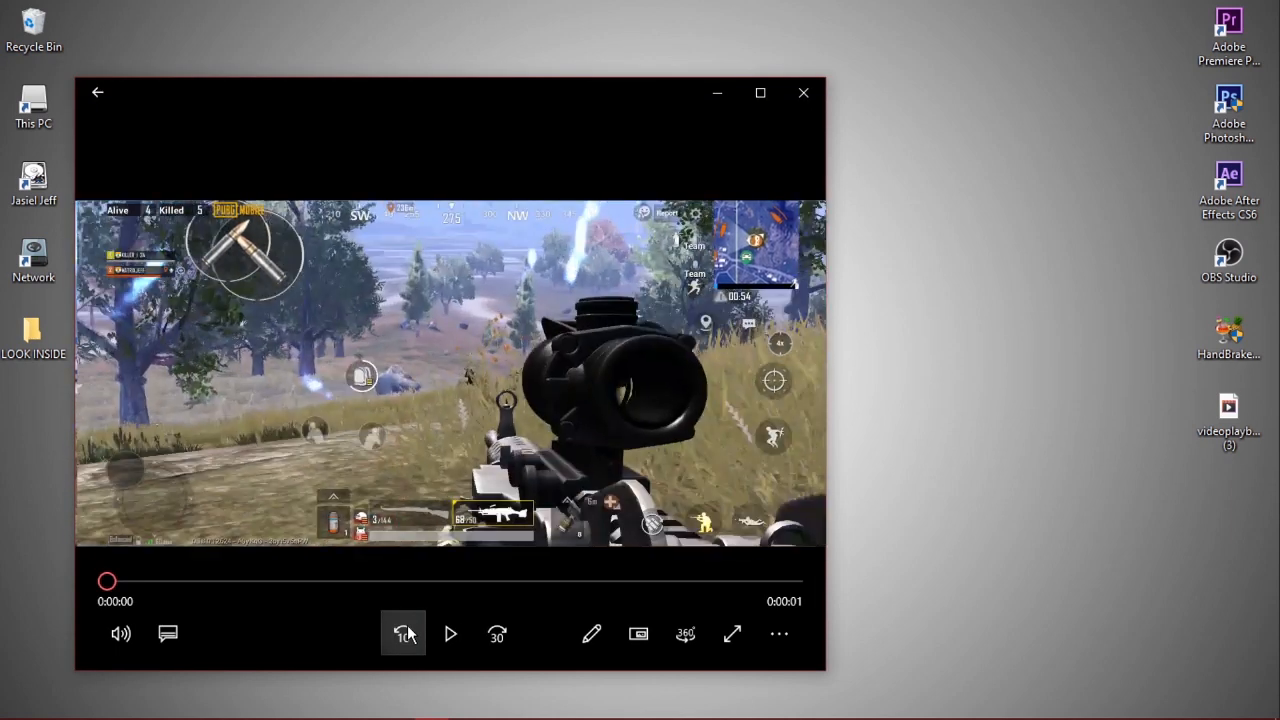
# Review the exported "Testing slow mo" clip in the video player, and import it into the Premiere Pro project.
pyautogui.click(460, 629)
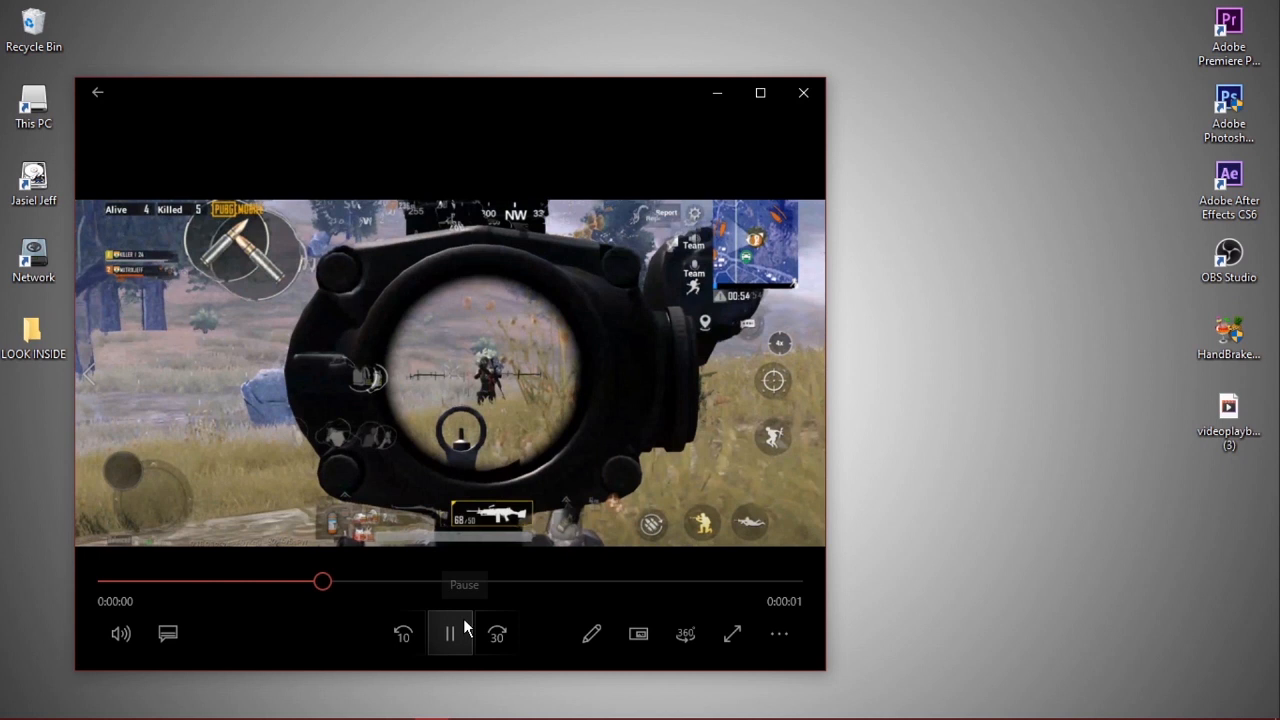
pyautogui.click(463, 628)
pyautogui.moveTo(302, 579); pyautogui.dragTo(168, 581)
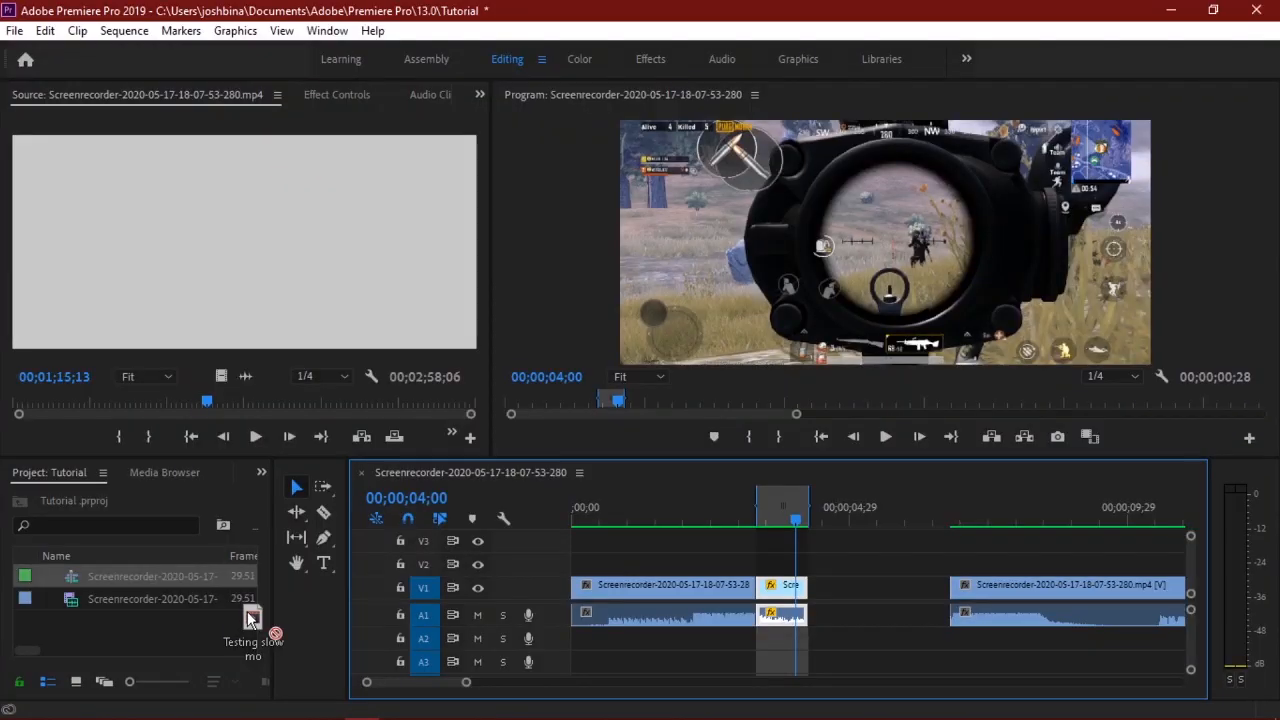
pyautogui.moveTo(251, 614); pyautogui.dragTo(249, 604)
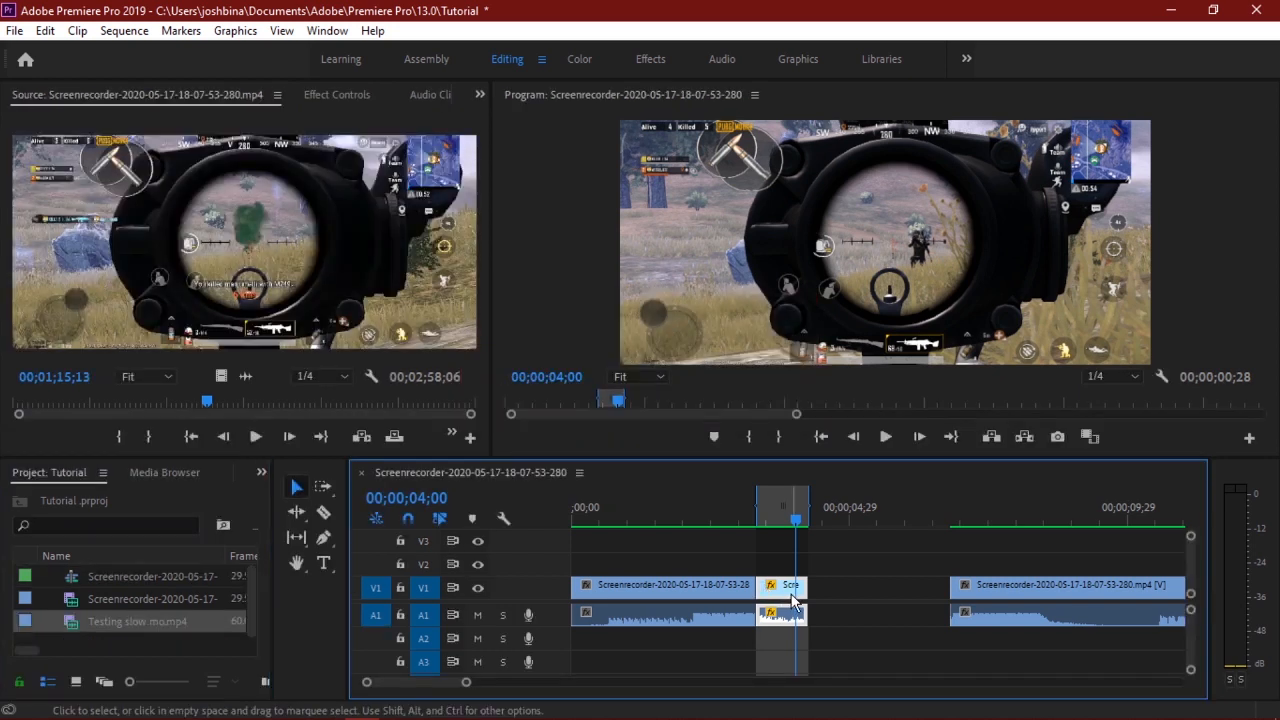
# Replace the slowed scope segment on V1 with the imported "Testing slow mo.mp4" clip and scrub through its beginning.
pyautogui.click(789, 600)
pyautogui.press('Delete')
pyautogui.moveTo(69, 628); pyautogui.dragTo(776, 600)
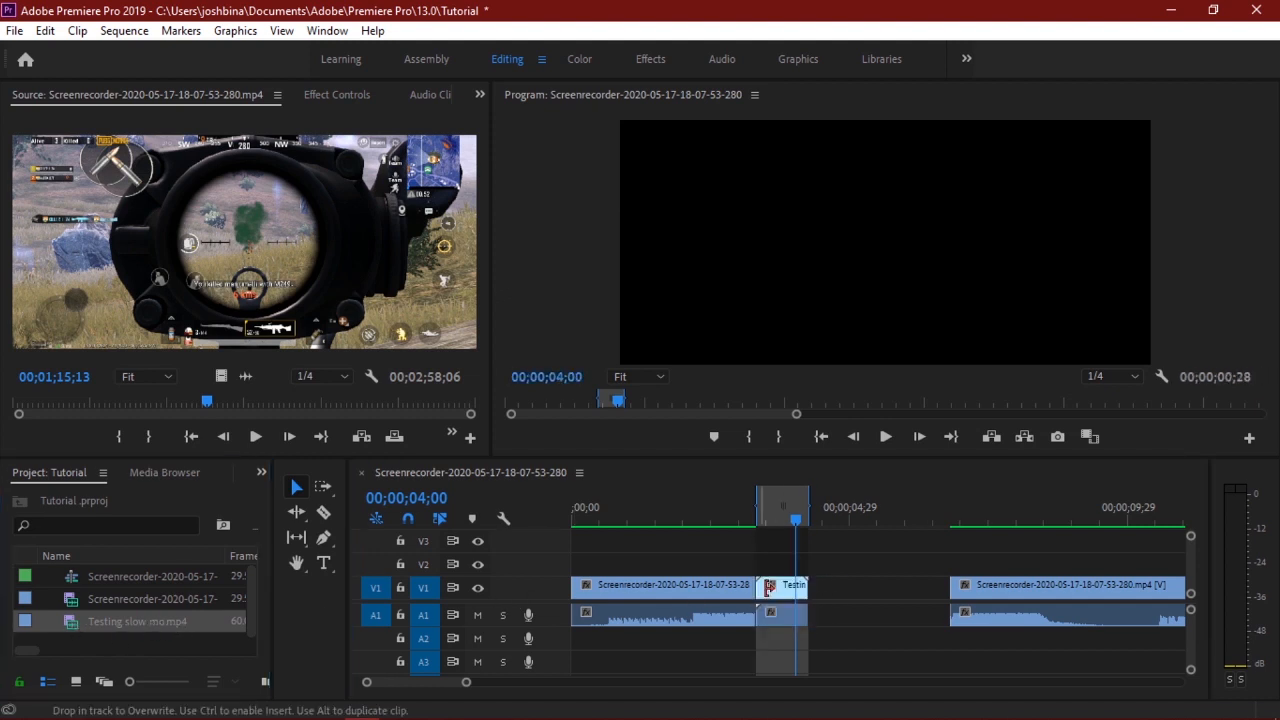
pyautogui.click(763, 515)
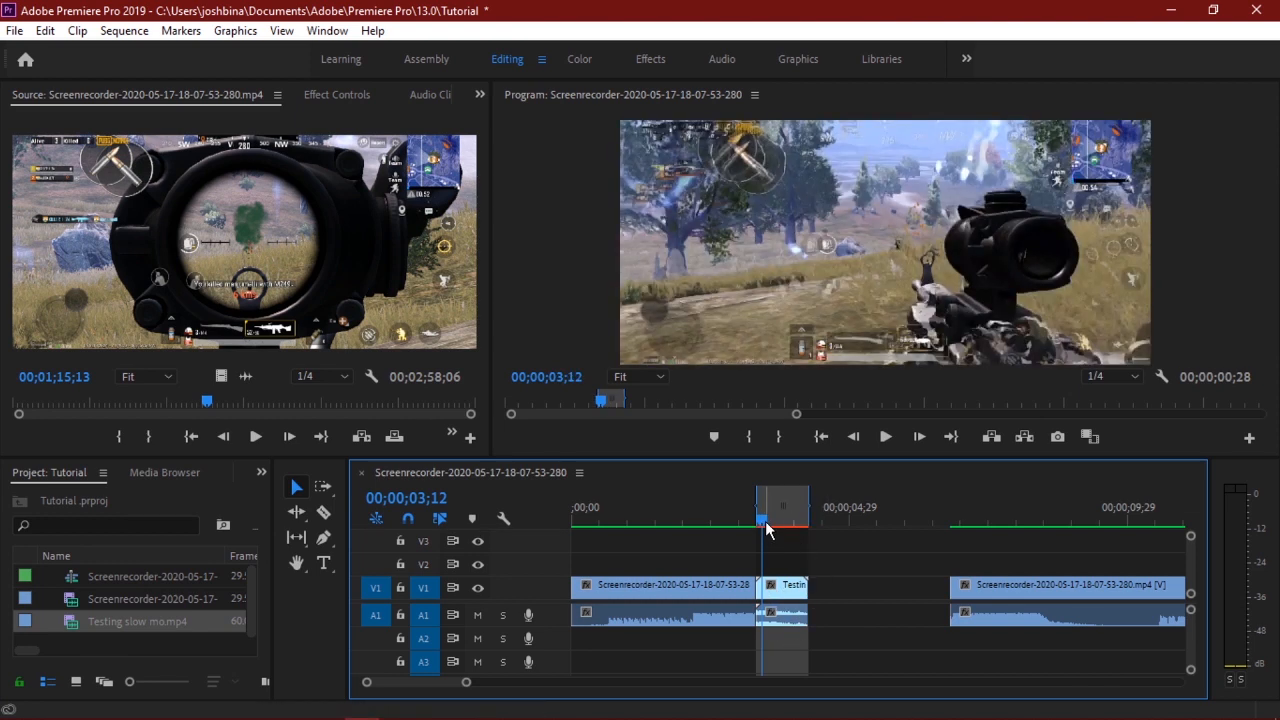
pyautogui.moveTo(765, 521)
pyautogui.mouseDown()
pyautogui.moveTo(794, 532)
pyautogui.moveTo(774, 534)
pyautogui.mouseUp()
# Set the playback speed of the "Testing slow mo.mp4" clip in the sequence to 30%.
pyautogui.rightClick(797, 598)
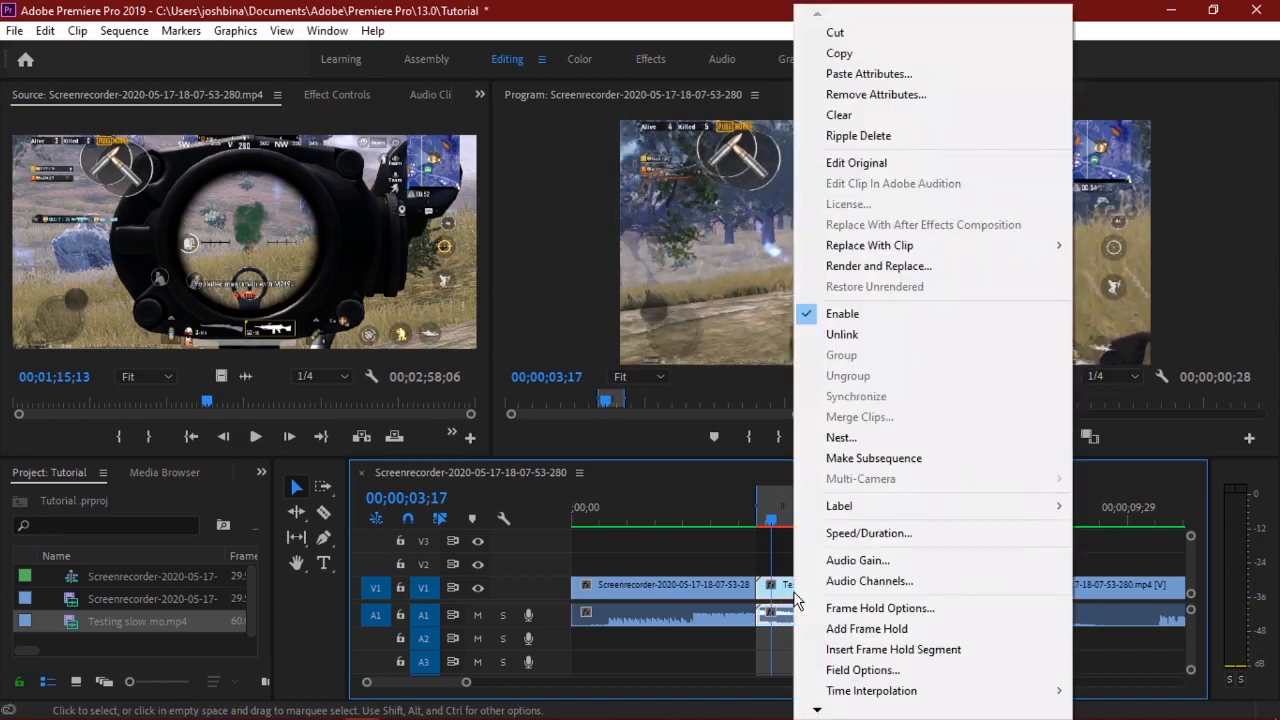
pyautogui.click(776, 570)
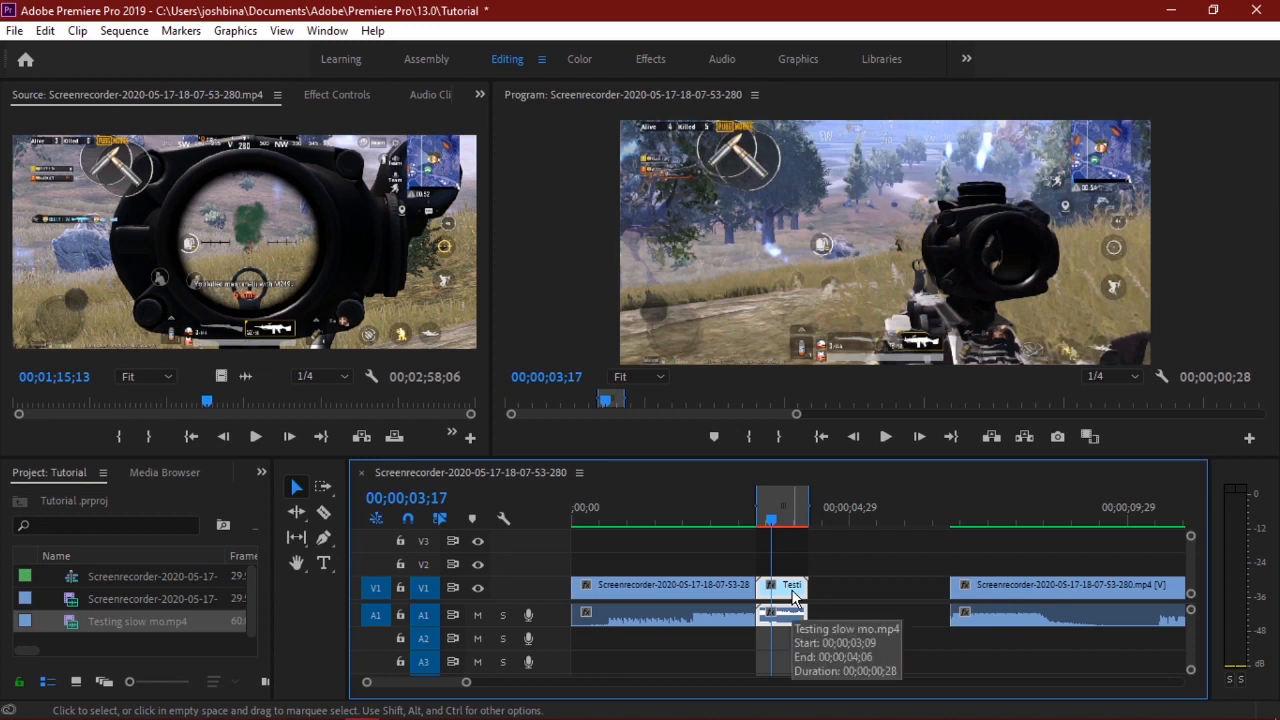
pyautogui.rightClick(795, 598)
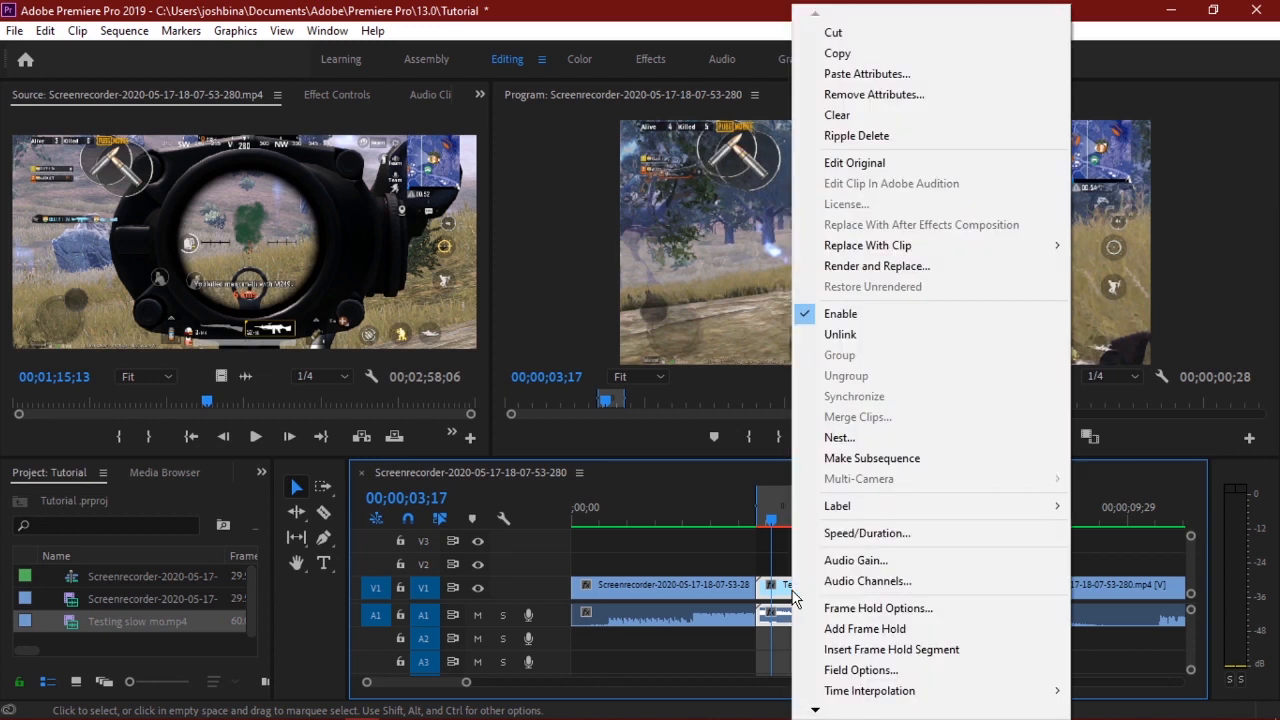
pyautogui.click(830, 535)
pyautogui.write('30')
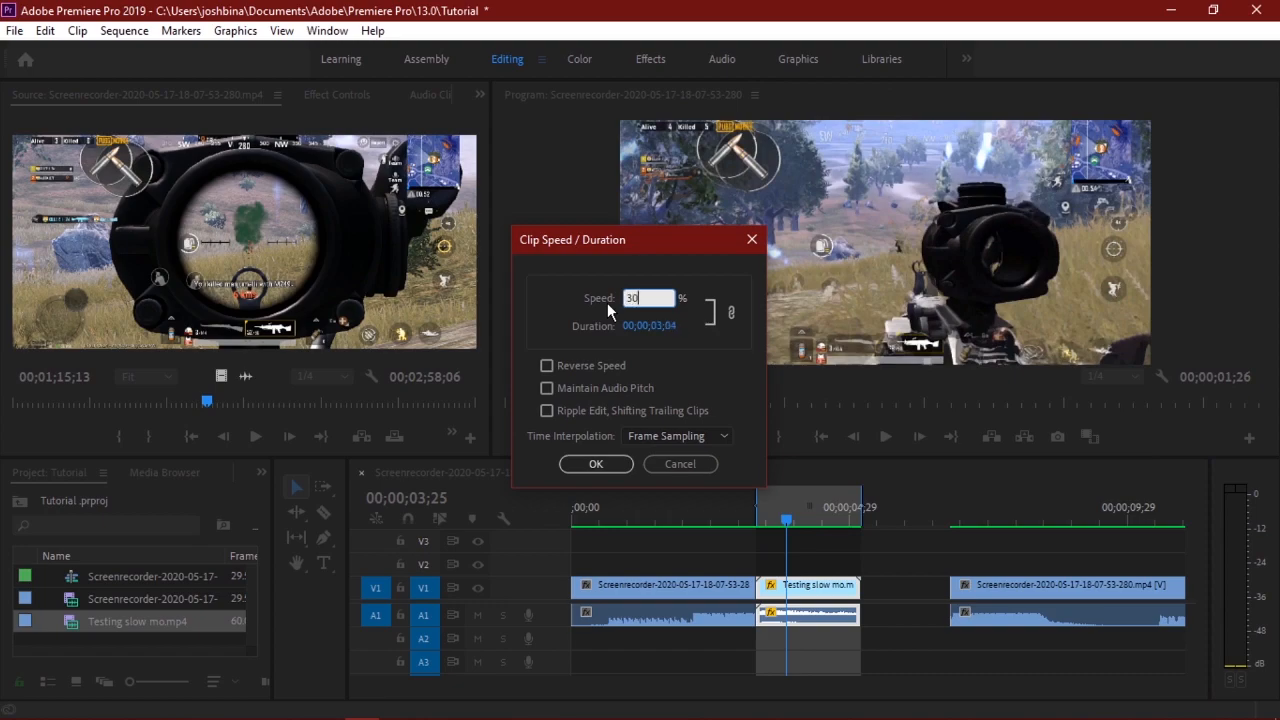
pyautogui.press('Return')
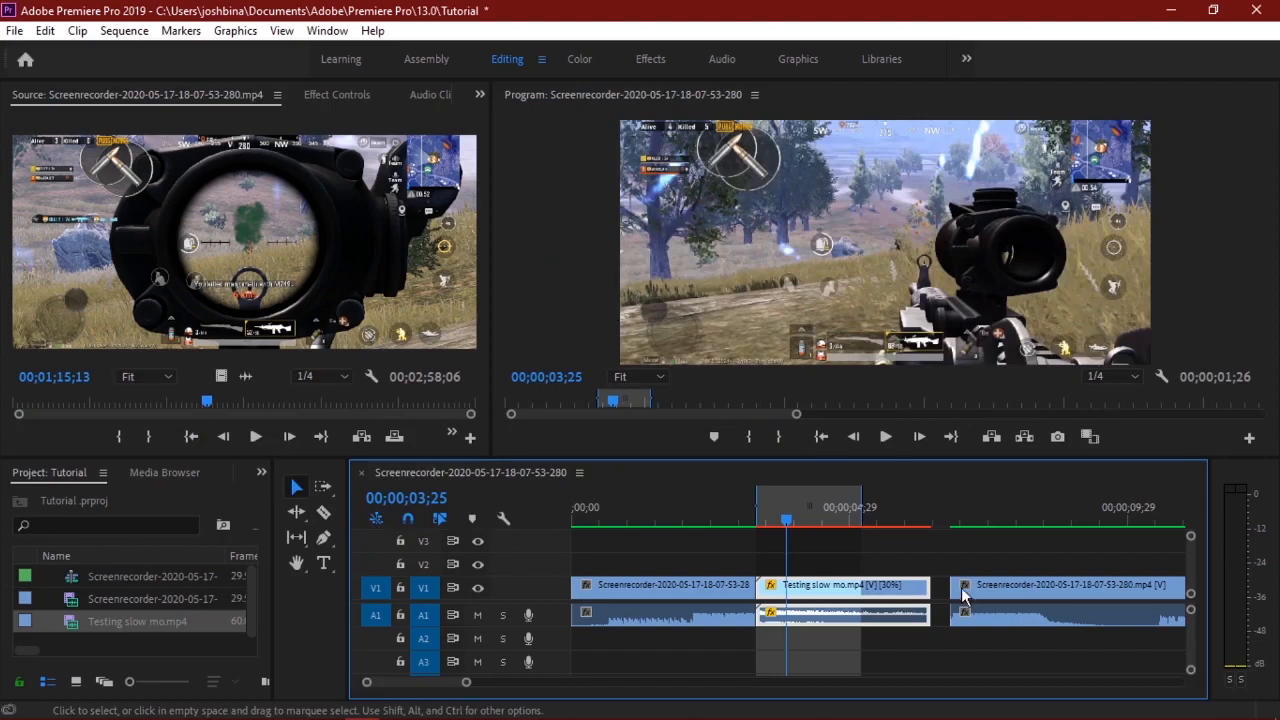
# Mark the slowed "Testing slow mo.mp4" clip as the in/out range, then render its preview and play it.
pyautogui.press('x')
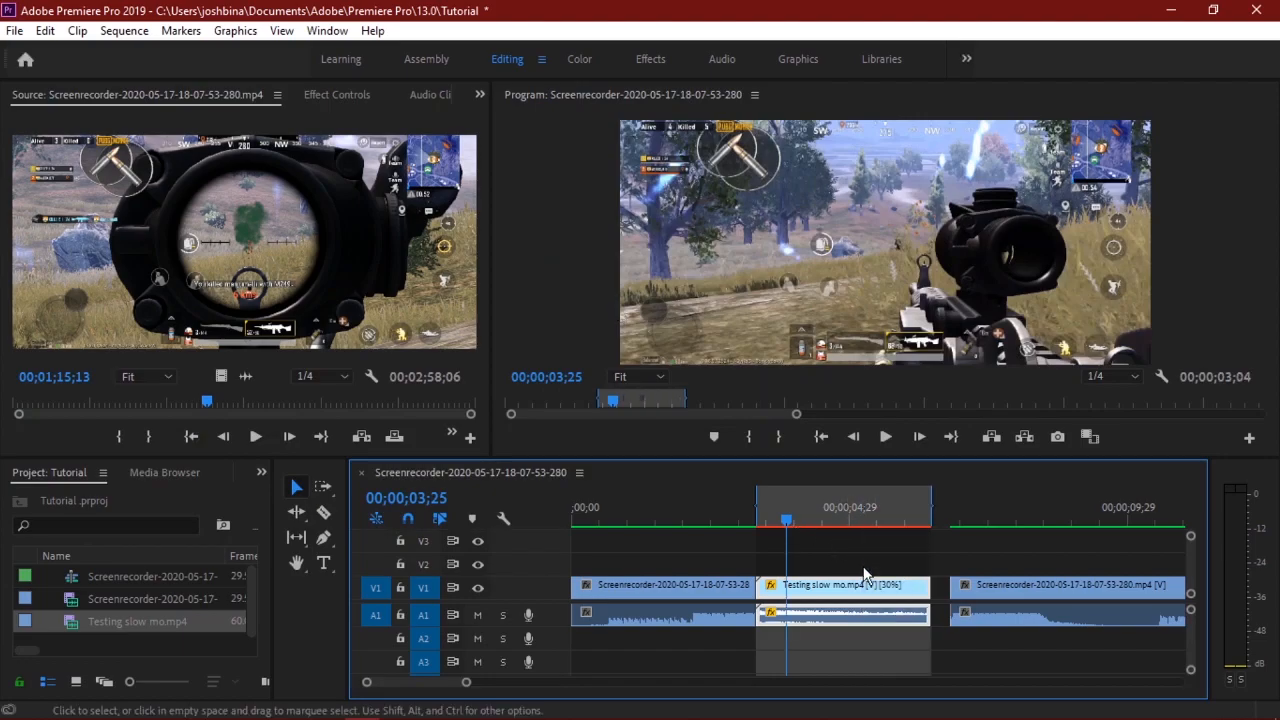
pyautogui.press('Return')
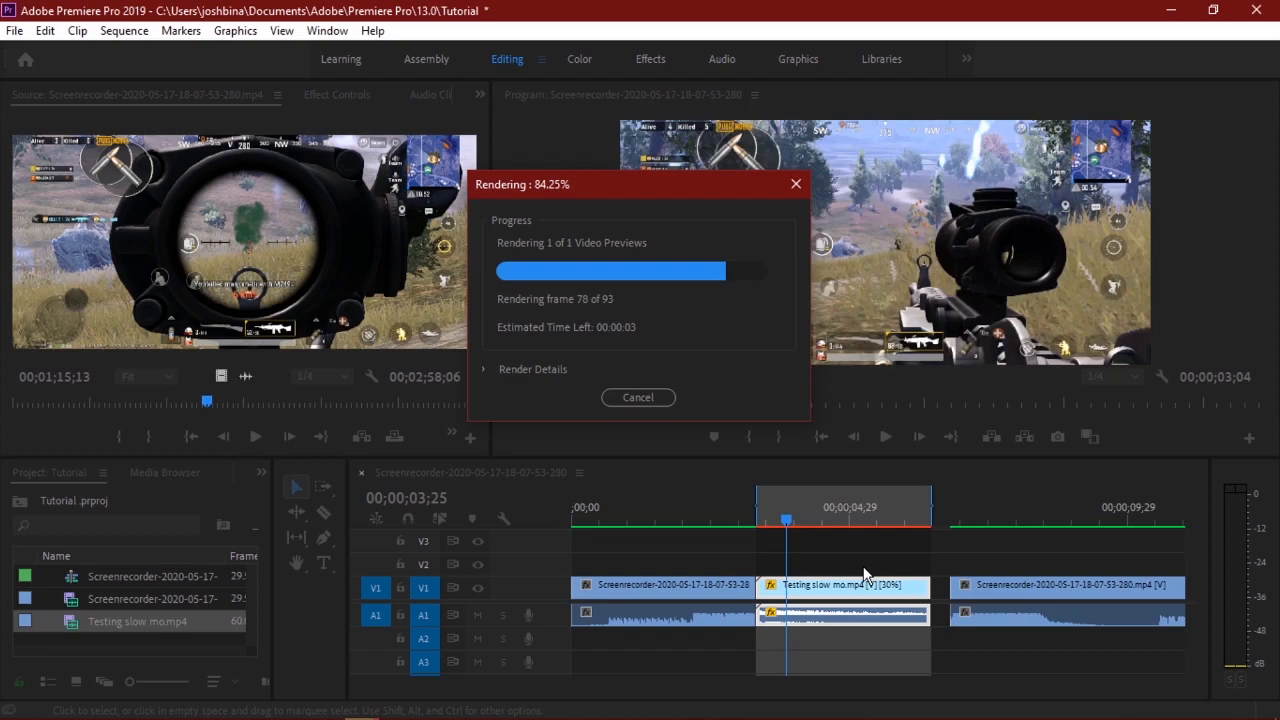
pyautogui.click(762, 520)
pyautogui.press('space')
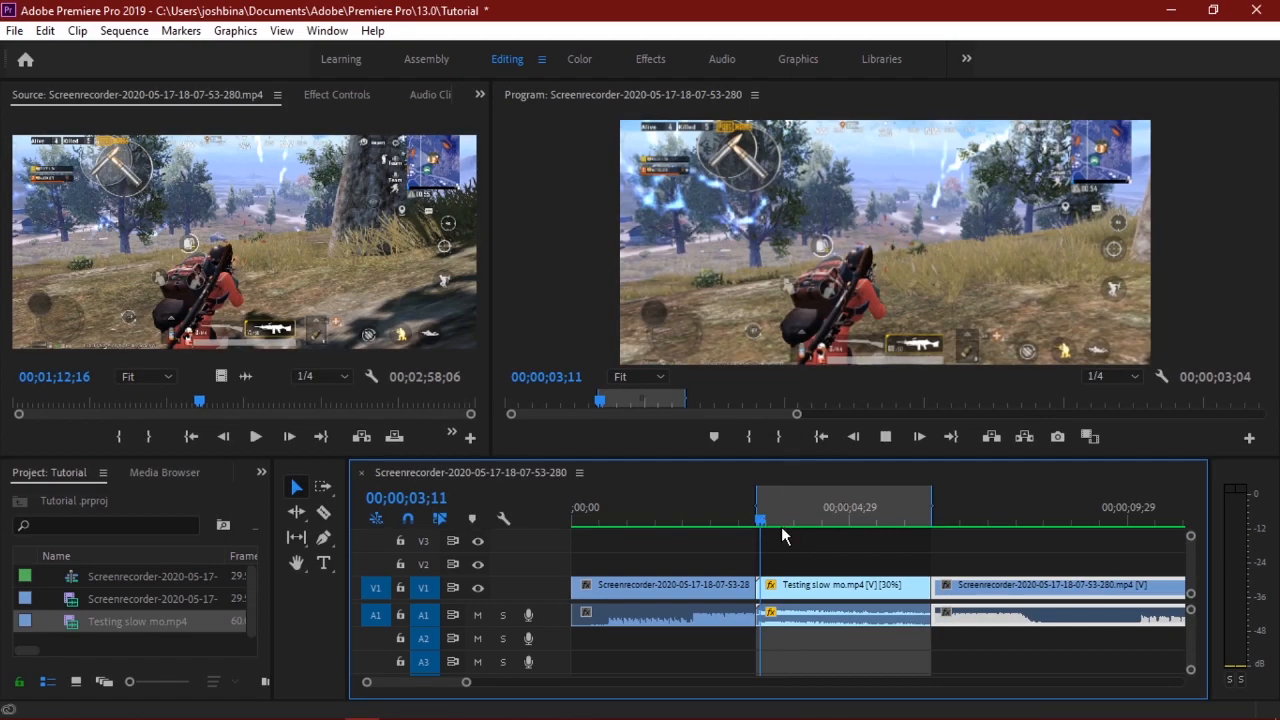
# Examine the slowed clip frame by frame, around 00;00;05;06 and from its start through the scope opening.
pyautogui.click(863, 520)
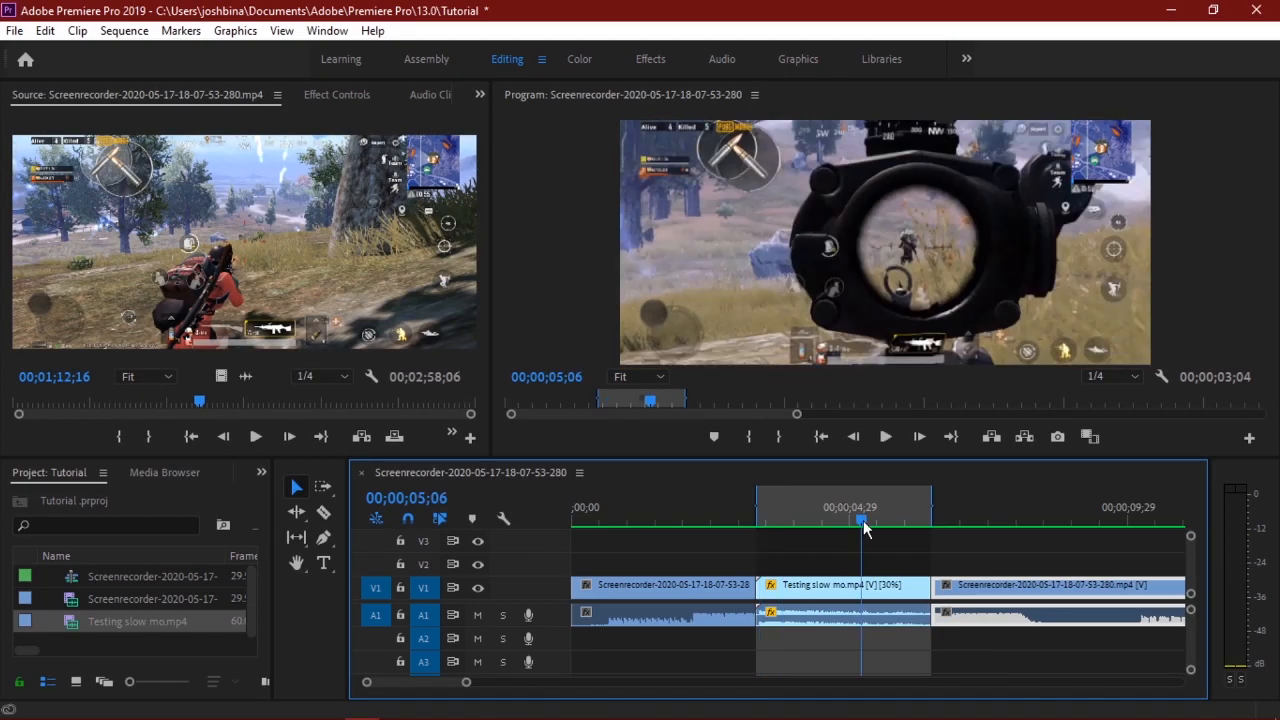
pyautogui.click(920, 436)
pyautogui.click(920, 436)
pyautogui.click(920, 436)
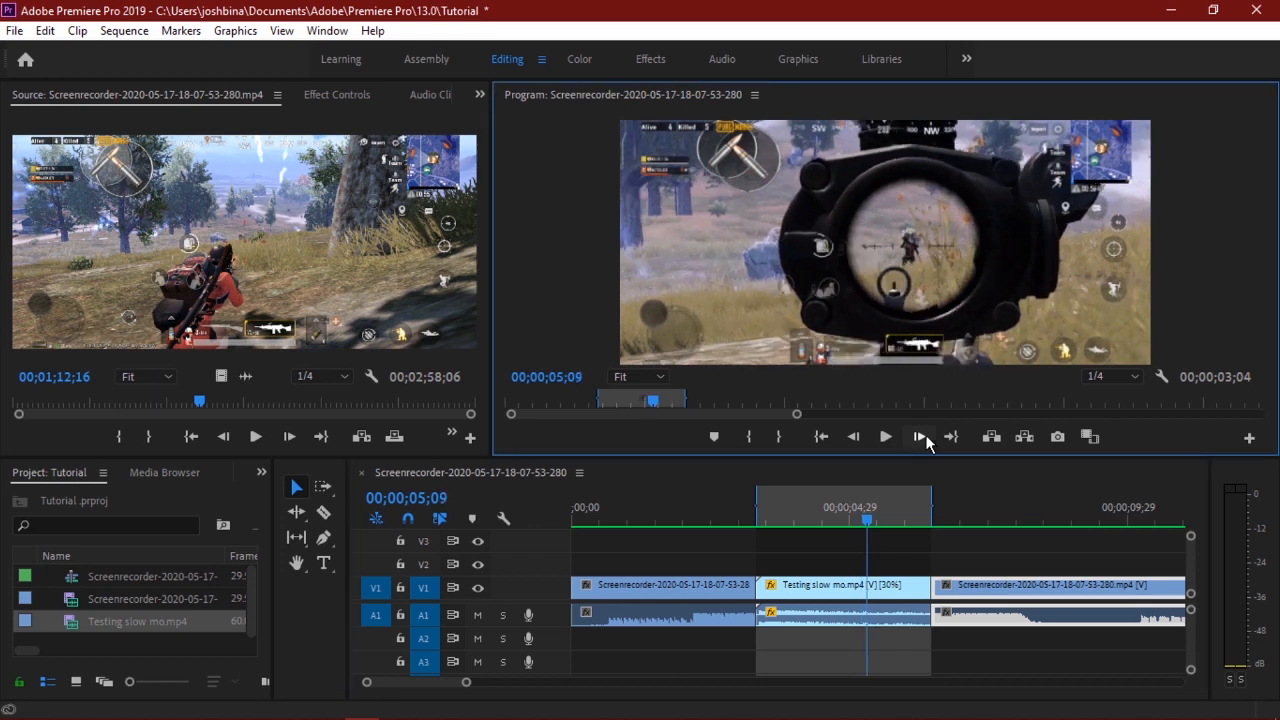
pyautogui.click(920, 436)
pyautogui.click(921, 436)
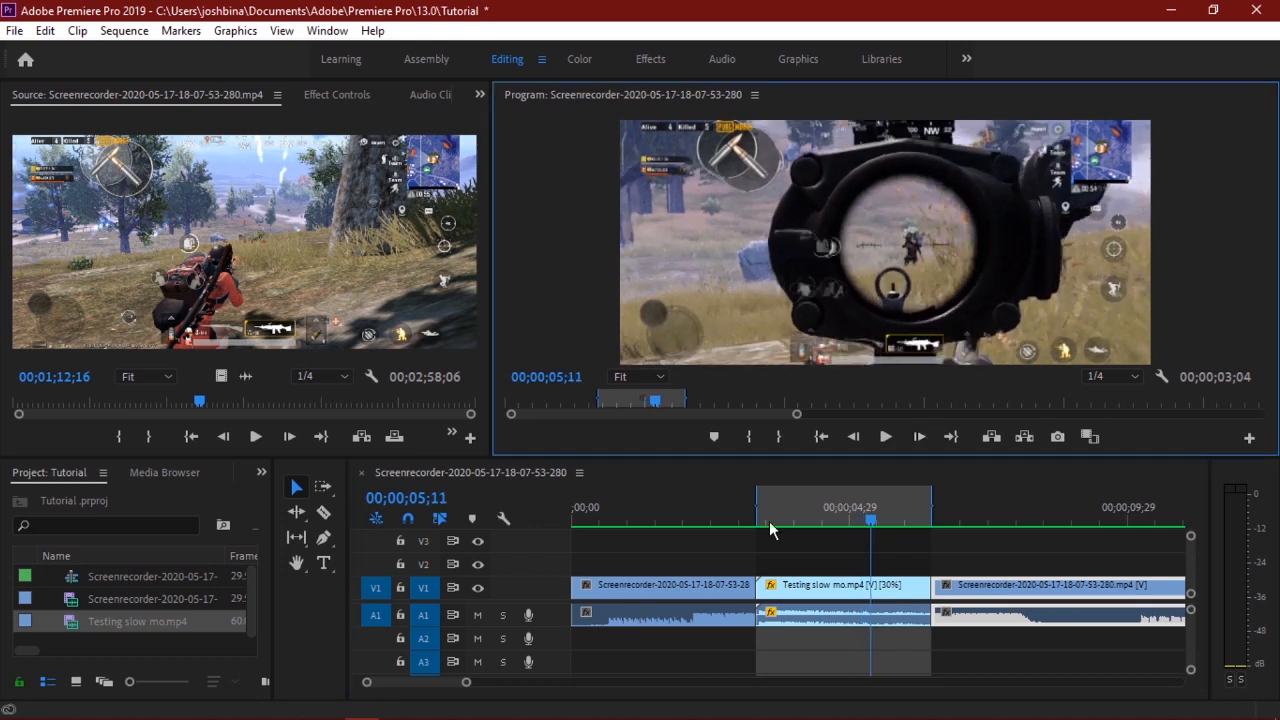
pyautogui.click(763, 524)
pyautogui.click(920, 437)
pyautogui.click(920, 437)
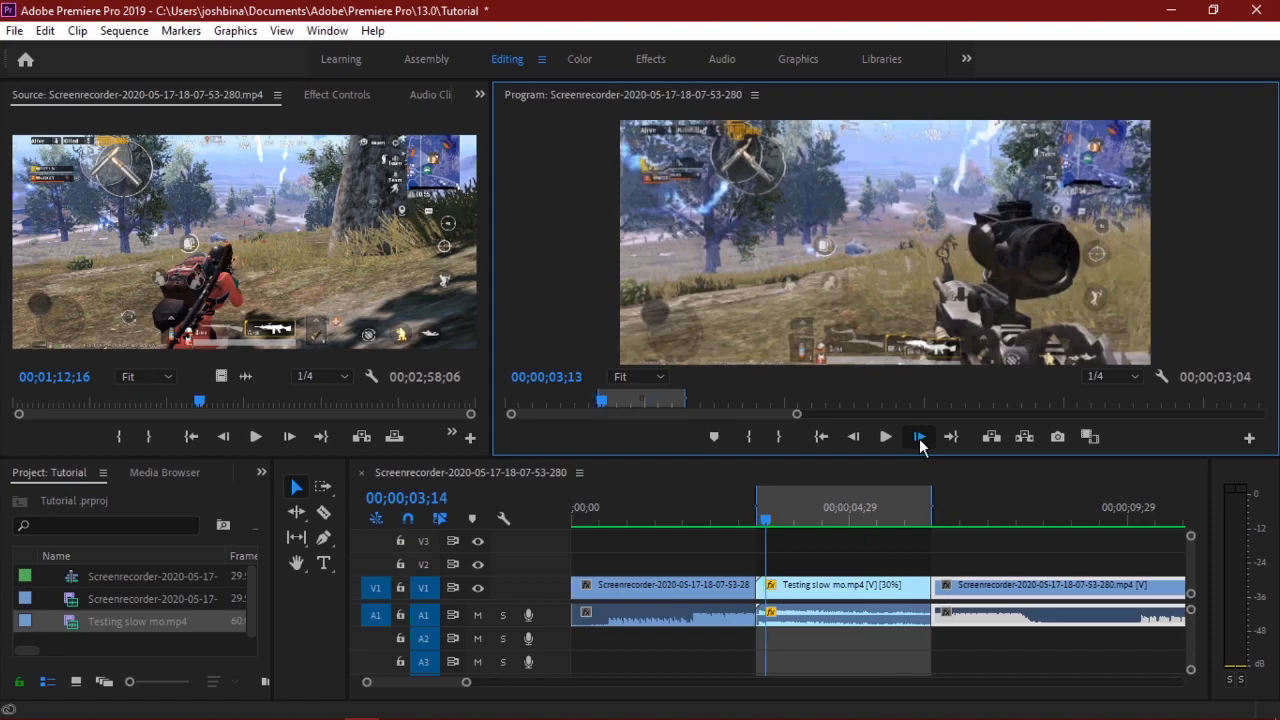
pyautogui.click(920, 437)
pyautogui.click(920, 437)
pyautogui.click(920, 437)
pyautogui.click(920, 437)
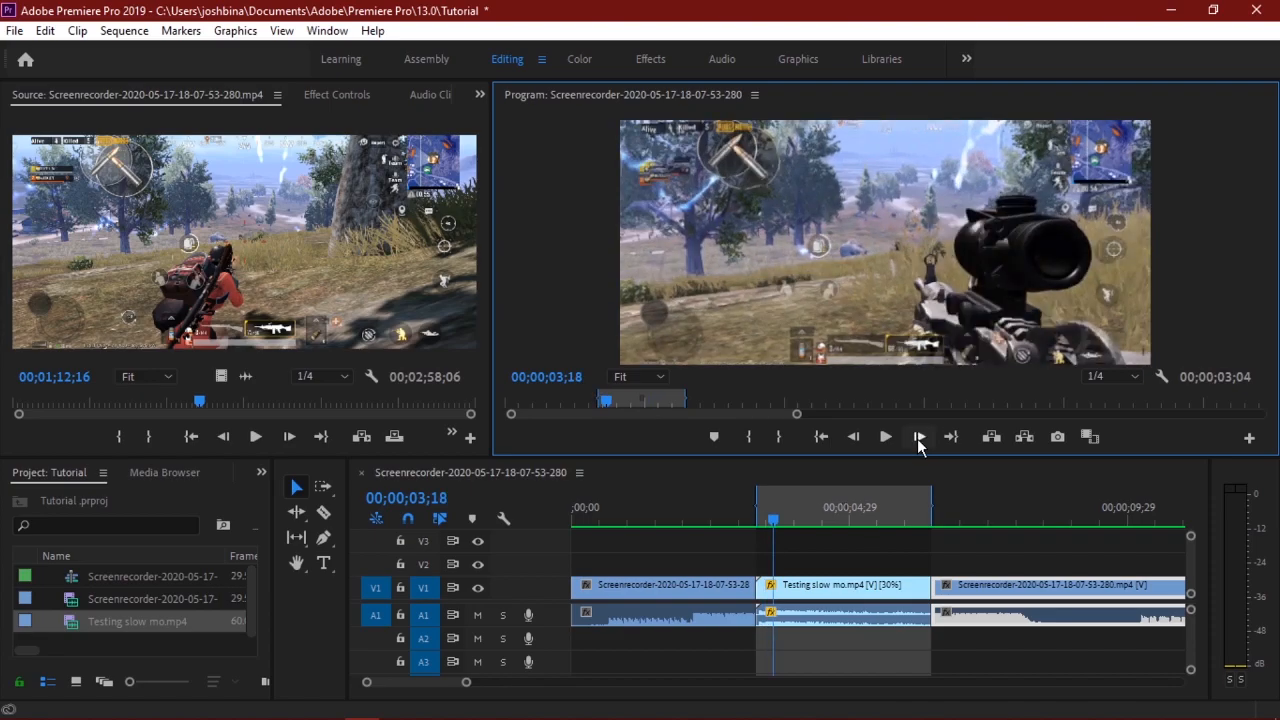
pyautogui.click(918, 438)
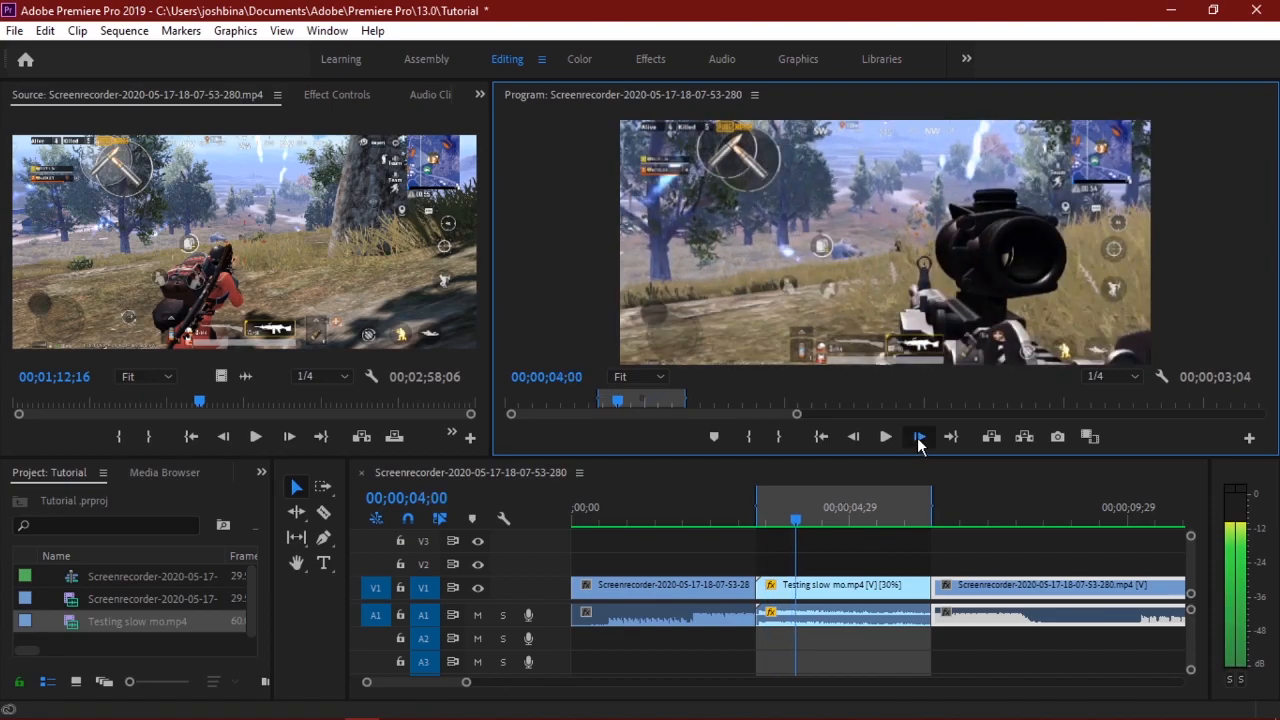
pyautogui.click(920, 442)
pyautogui.click(920, 442)
pyautogui.click(920, 442)
pyautogui.click(920, 442)
pyautogui.click(920, 442)
pyautogui.click(920, 442)
pyautogui.click(920, 442)
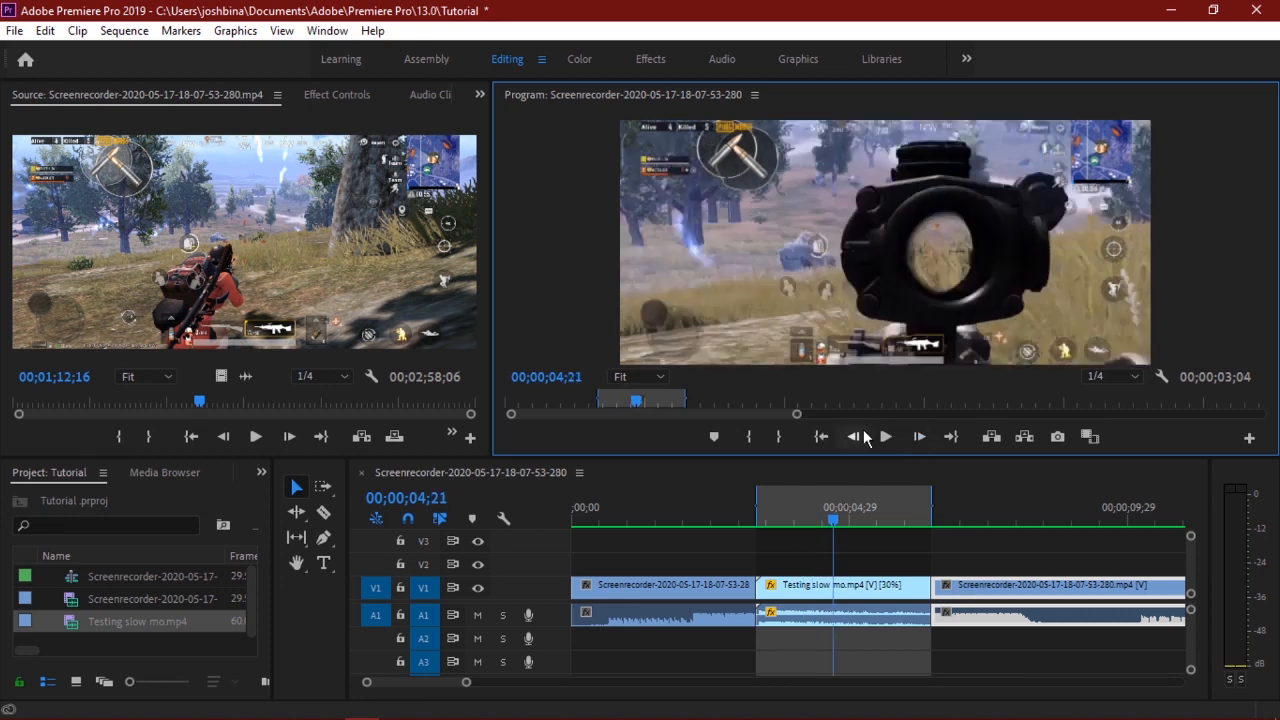
# Step back to 00;00;04;14 and compare consecutive frames of the scope opening for blending and repeated frames.
pyautogui.click(853, 437)
pyautogui.click(853, 437)
pyautogui.click(853, 437)
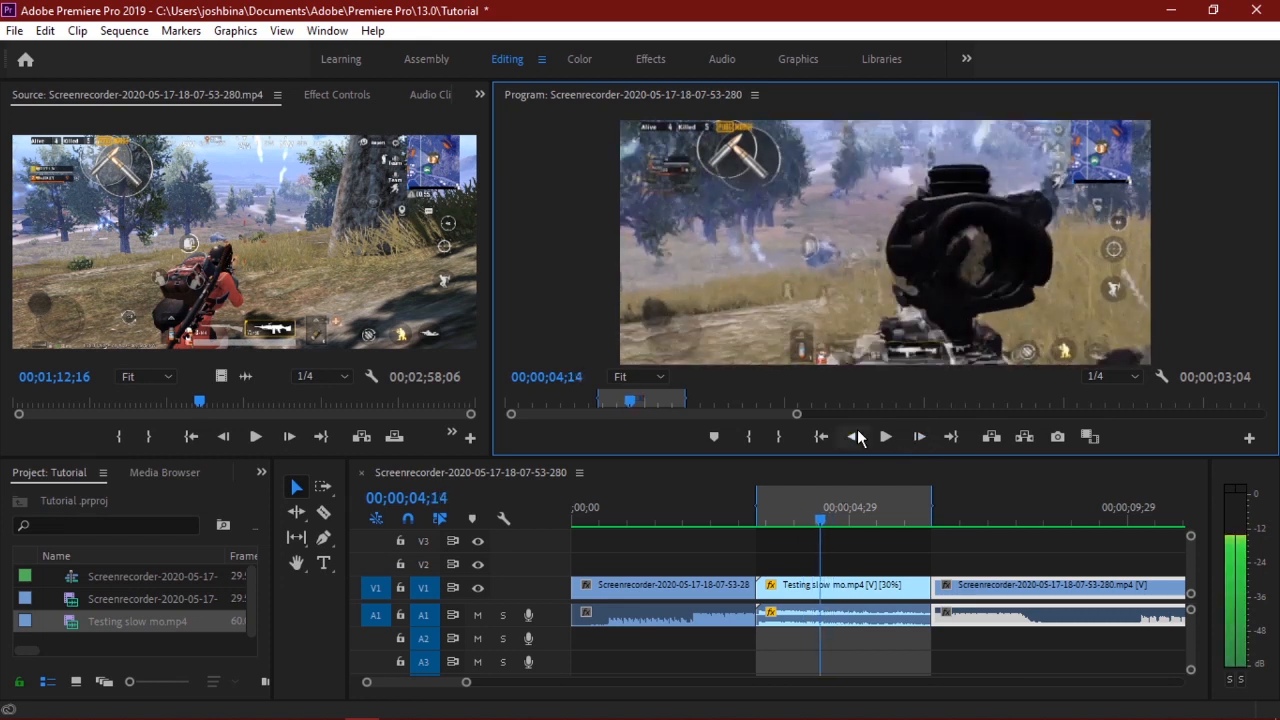
pyautogui.click(853, 437)
pyautogui.click(918, 438)
pyautogui.click(918, 438)
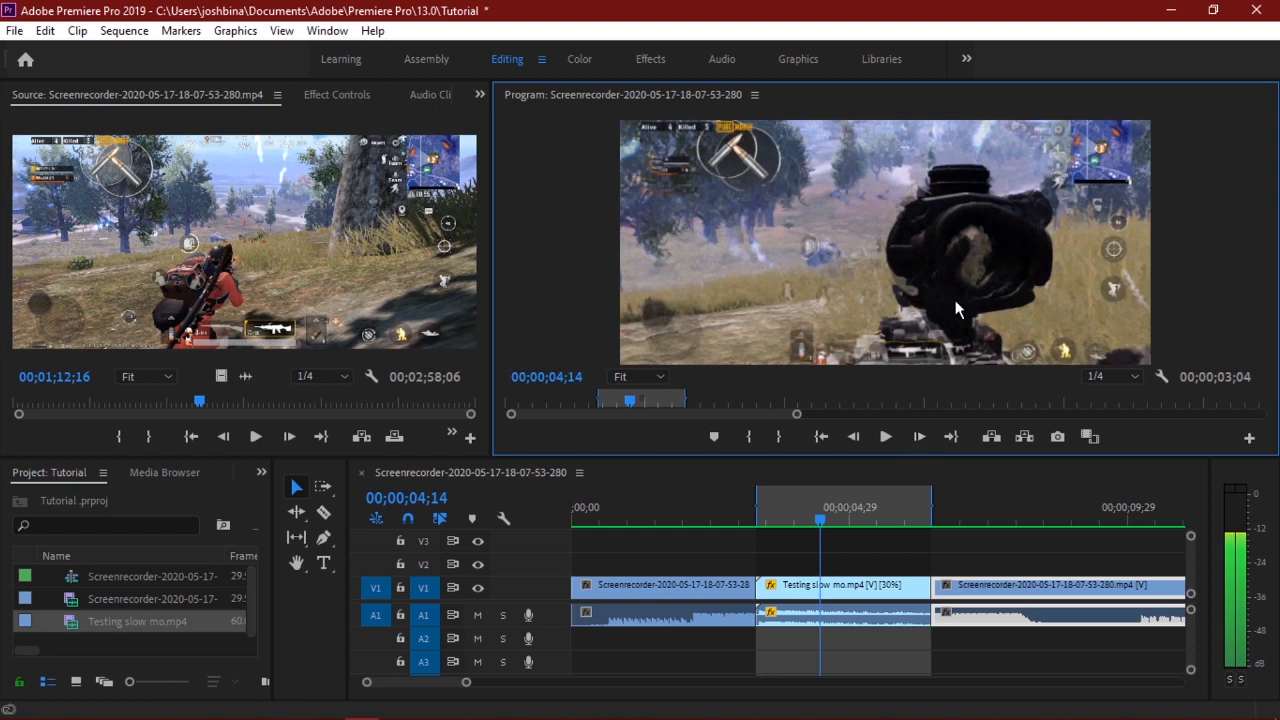
pyautogui.click(920, 438)
pyautogui.click(920, 438)
pyautogui.click(920, 438)
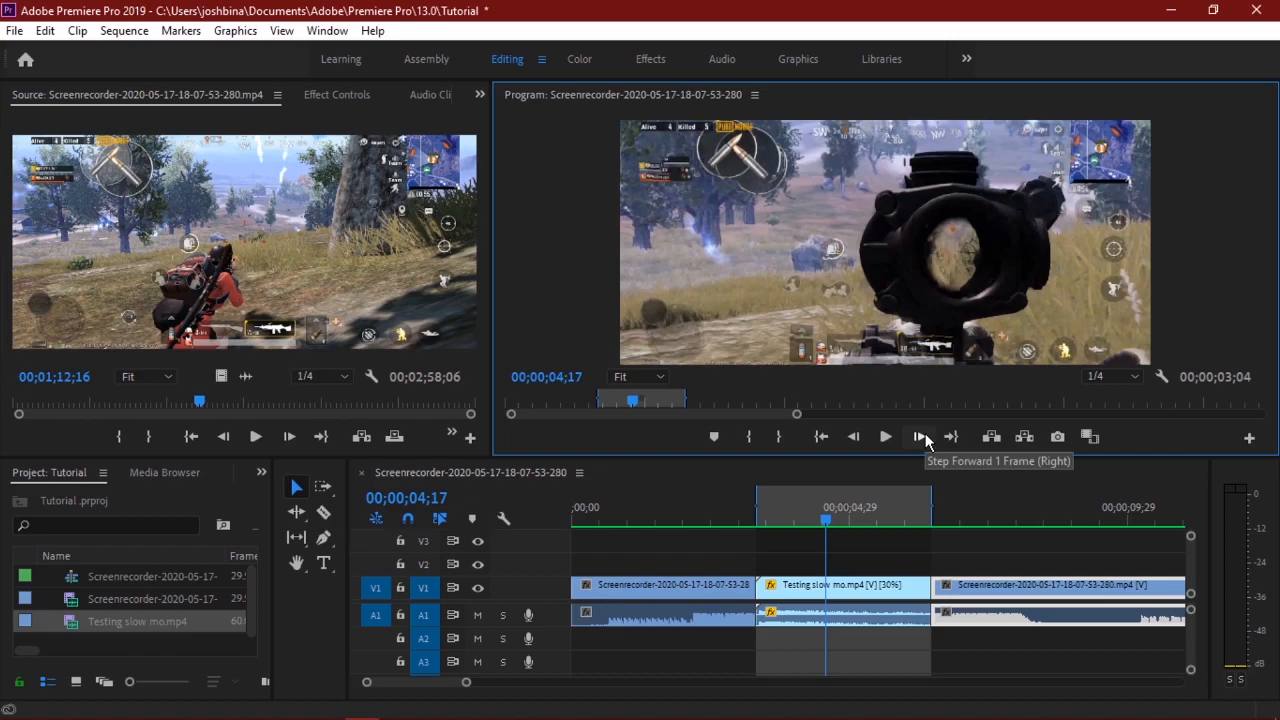
pyautogui.click(921, 437)
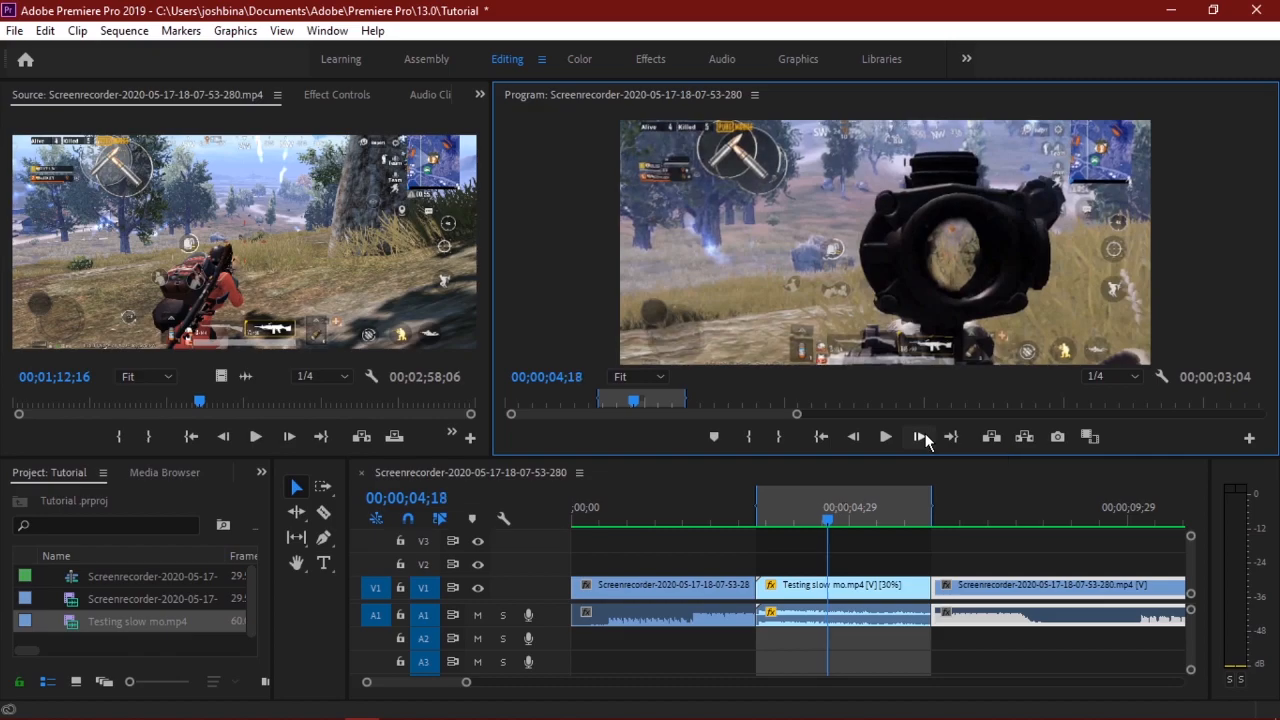
pyautogui.click(921, 437)
pyautogui.click(921, 437)
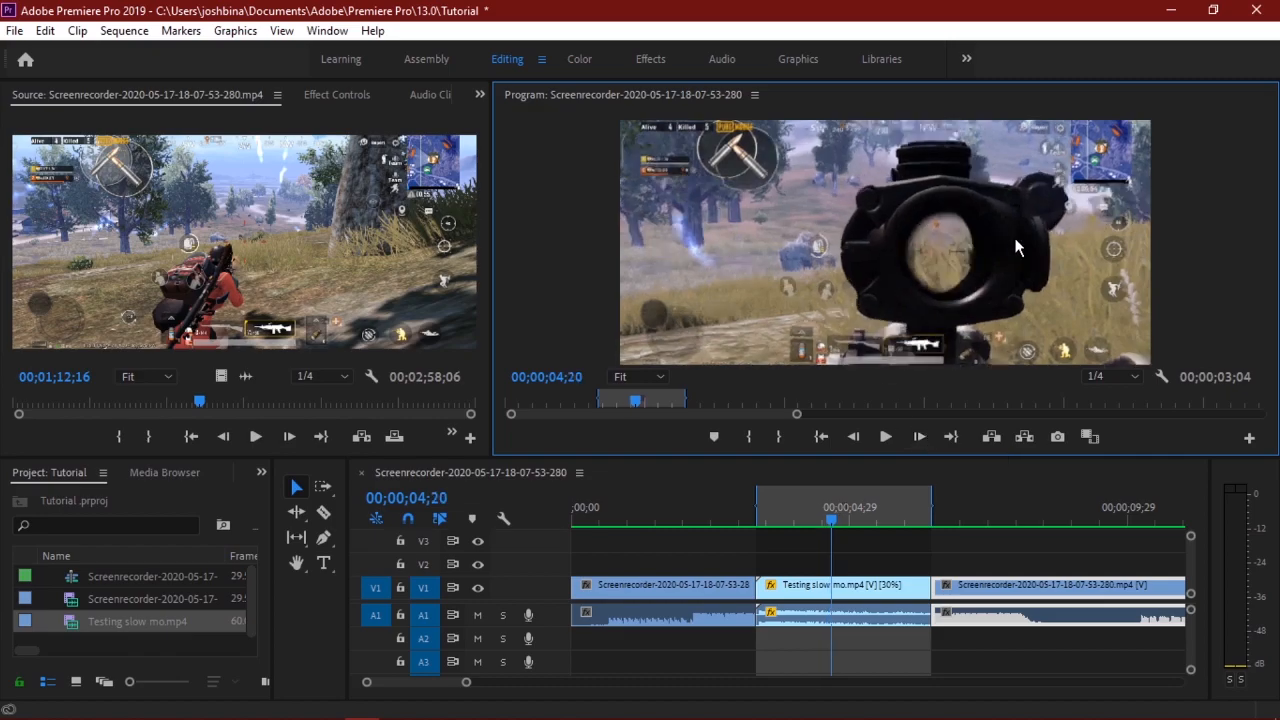
# Change the time interpolation of the "Testing slow mo.mp4" clip to Optical Flow and render its preview.
pyautogui.rightClick(820, 588)
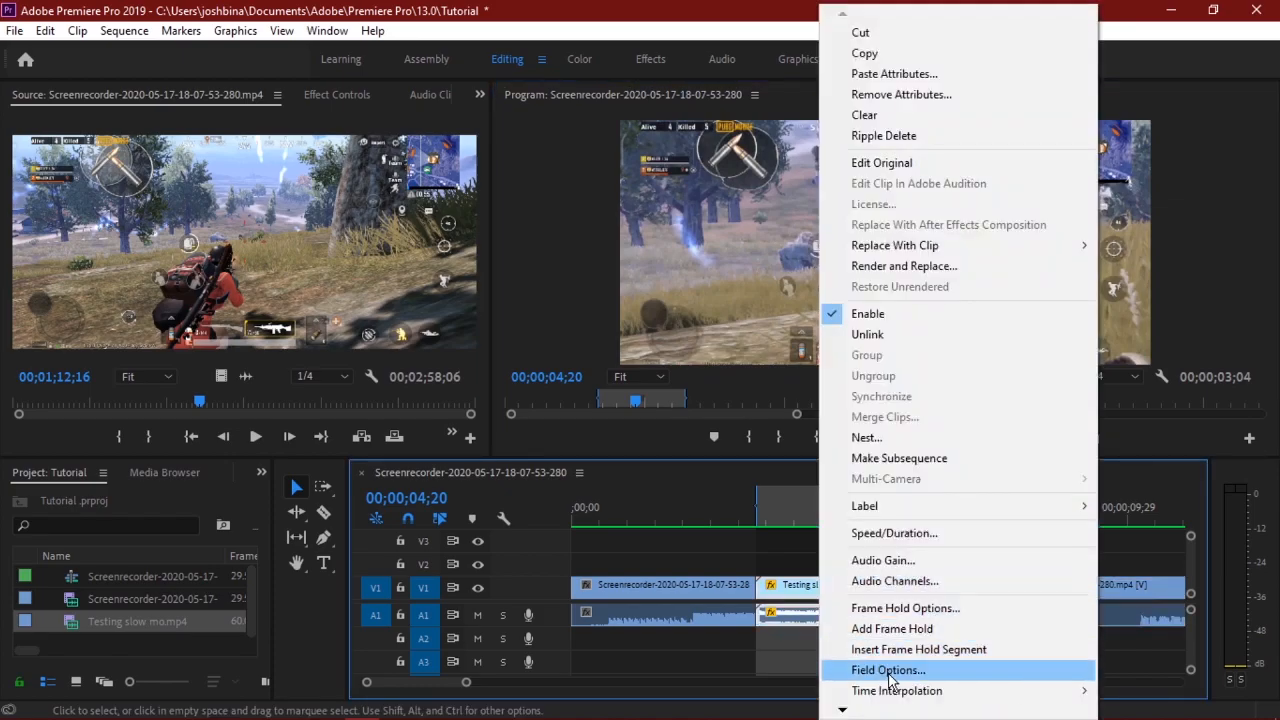
pyautogui.moveTo(895, 692)
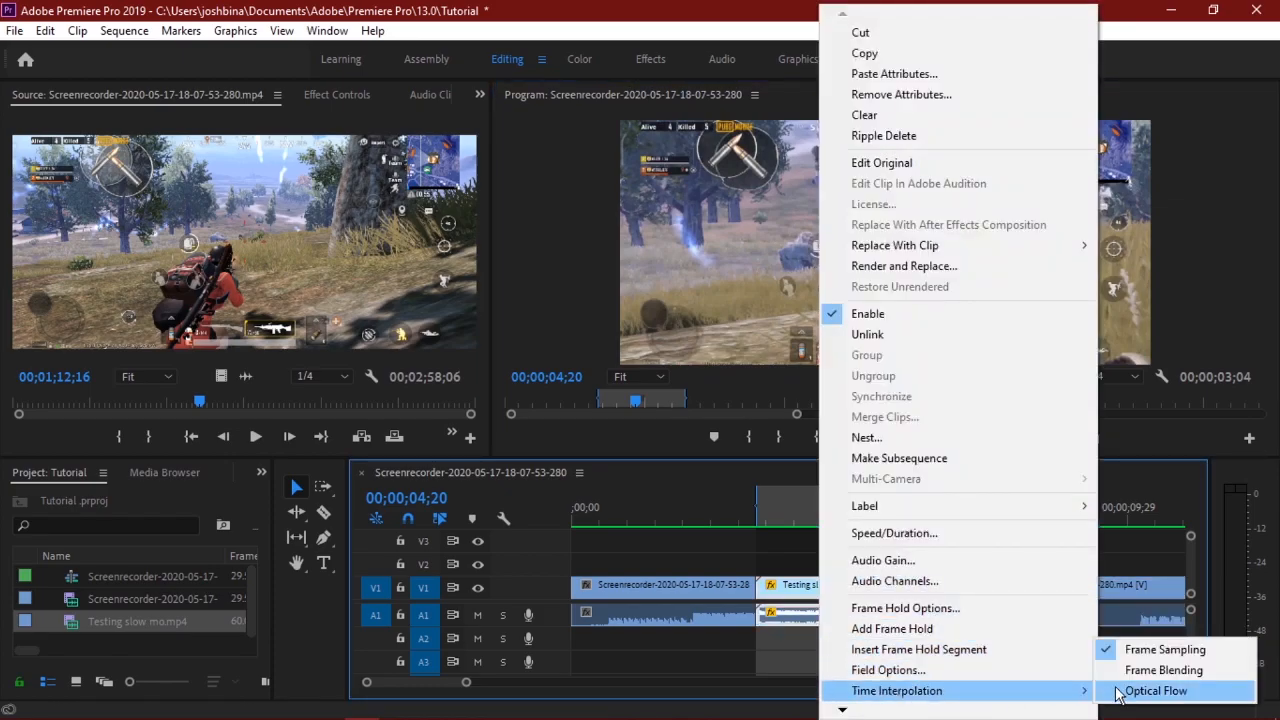
pyautogui.click(1206, 702)
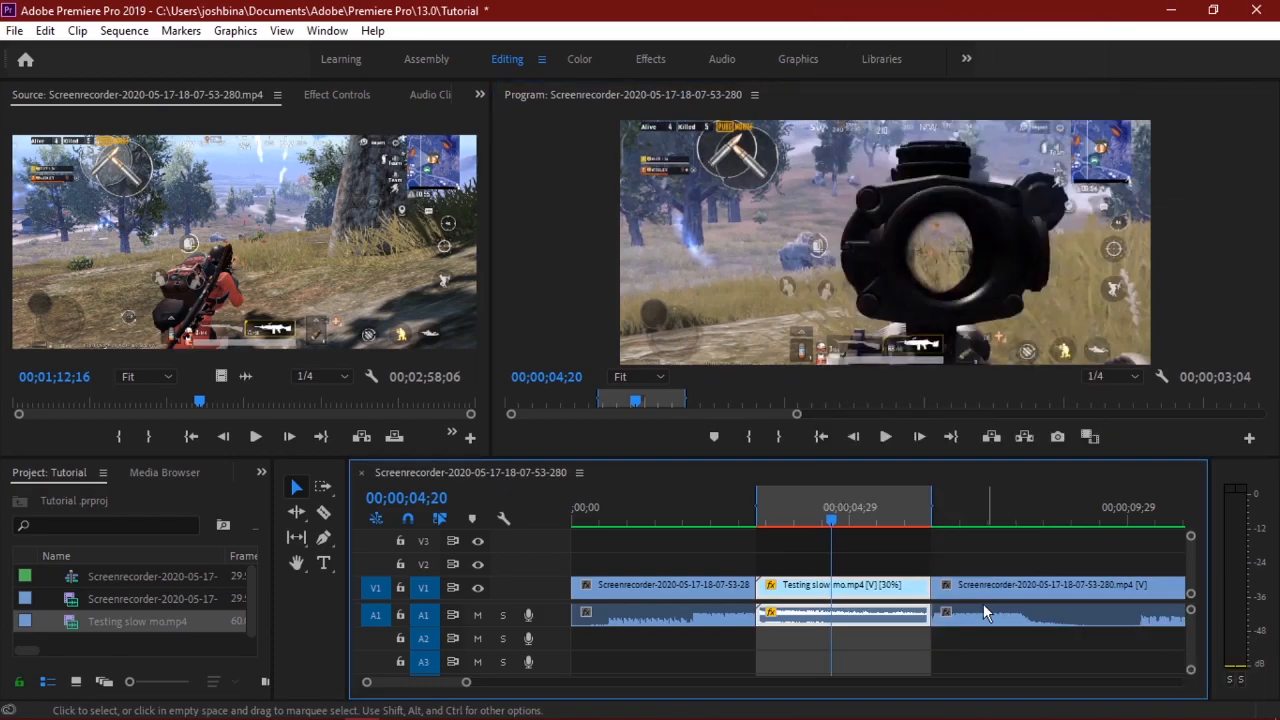
pyautogui.press('Return')
# Play the sequence from just before the slow-motion clip and scrub through the scope opening to check its smoothness.
pyautogui.click(760, 525)
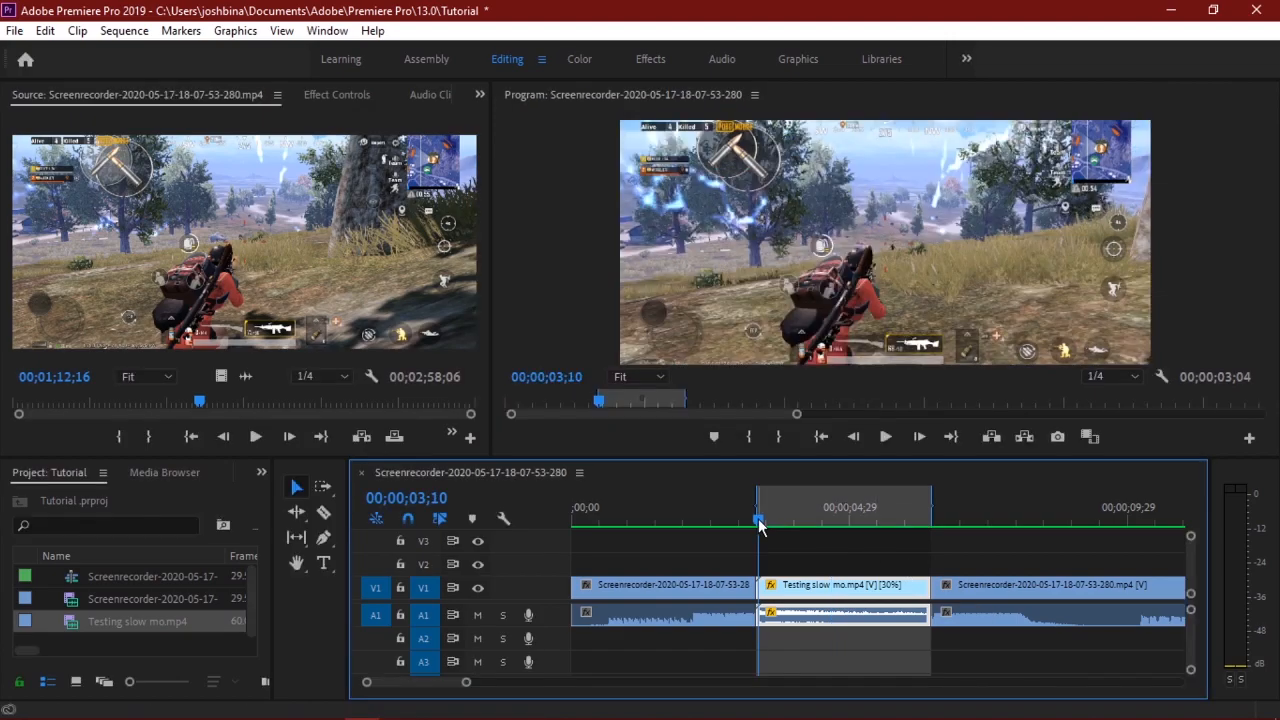
pyautogui.moveTo(760, 525); pyautogui.dragTo(694, 520)
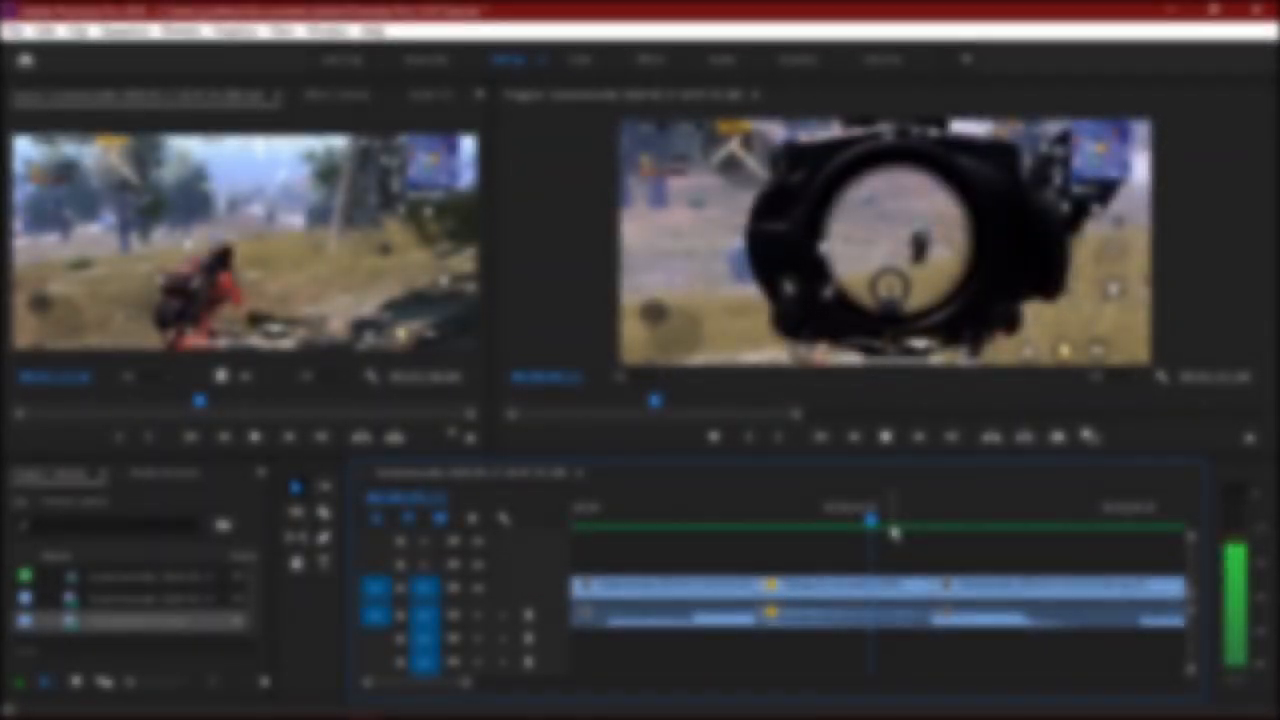
pyautogui.press('space')
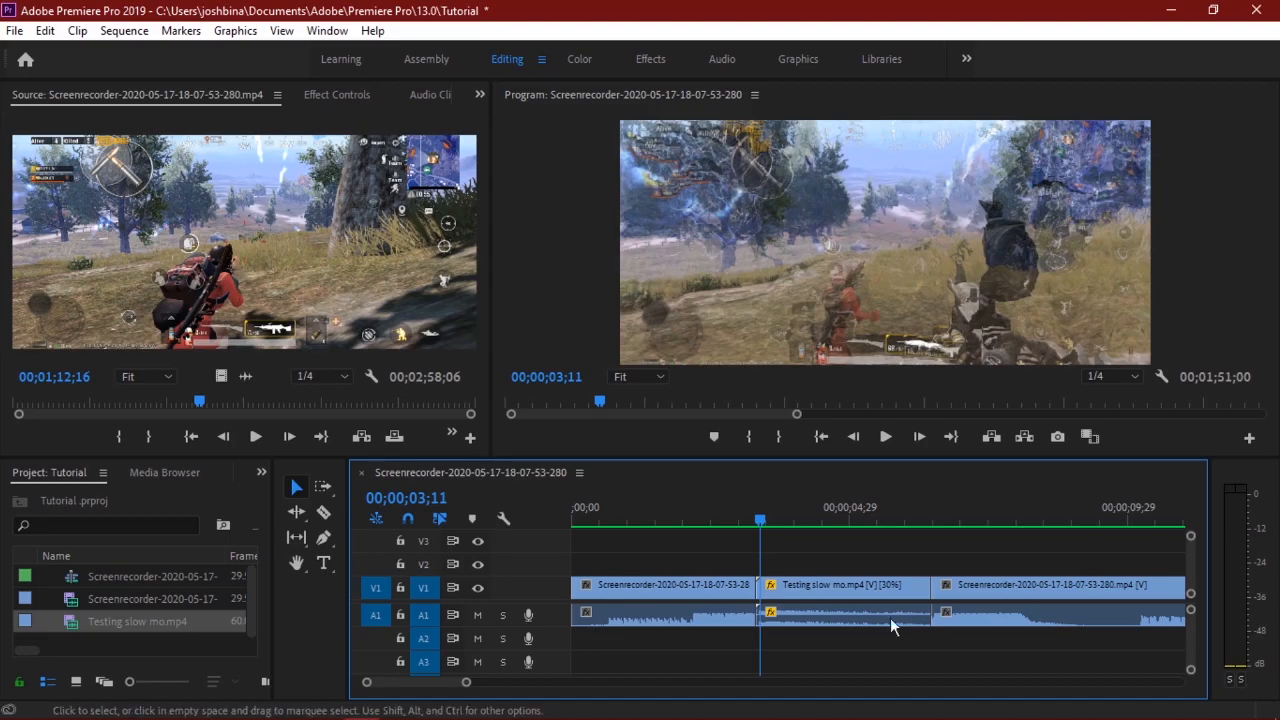
pyautogui.moveTo(767, 521); pyautogui.dragTo(793, 521)
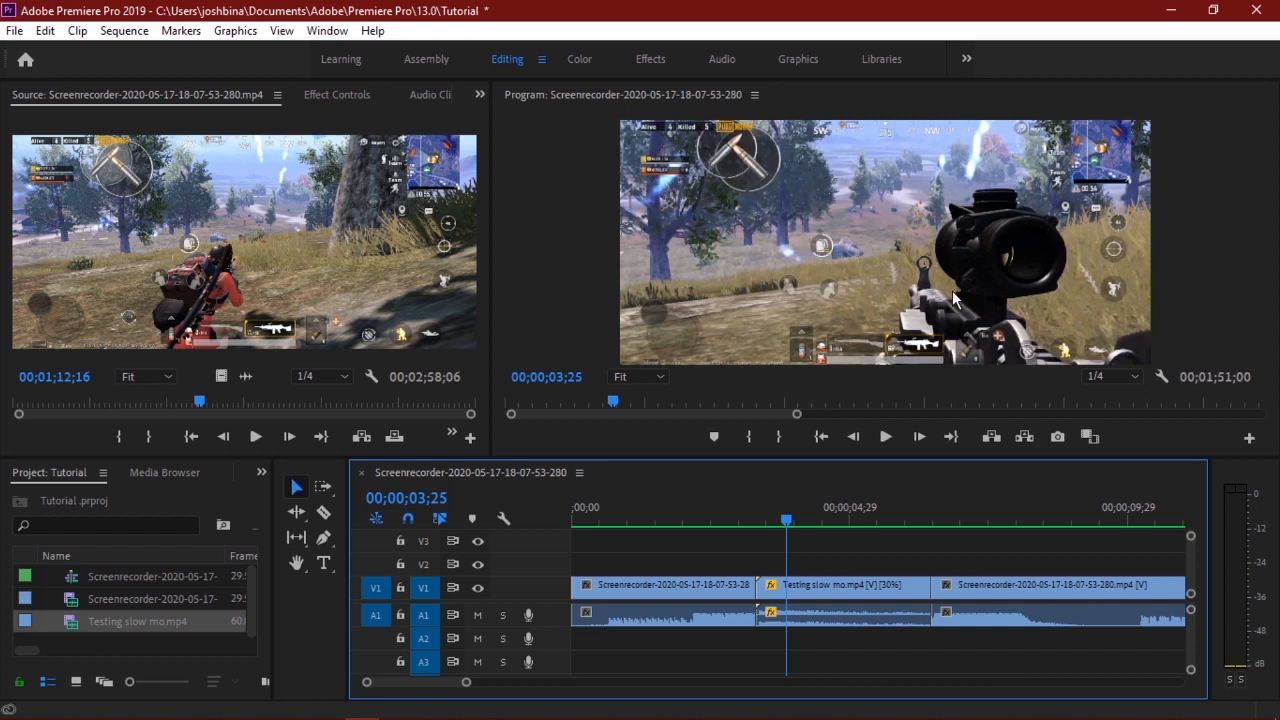
pyautogui.click(765, 518)
pyautogui.moveTo(767, 521); pyautogui.dragTo(852, 527)
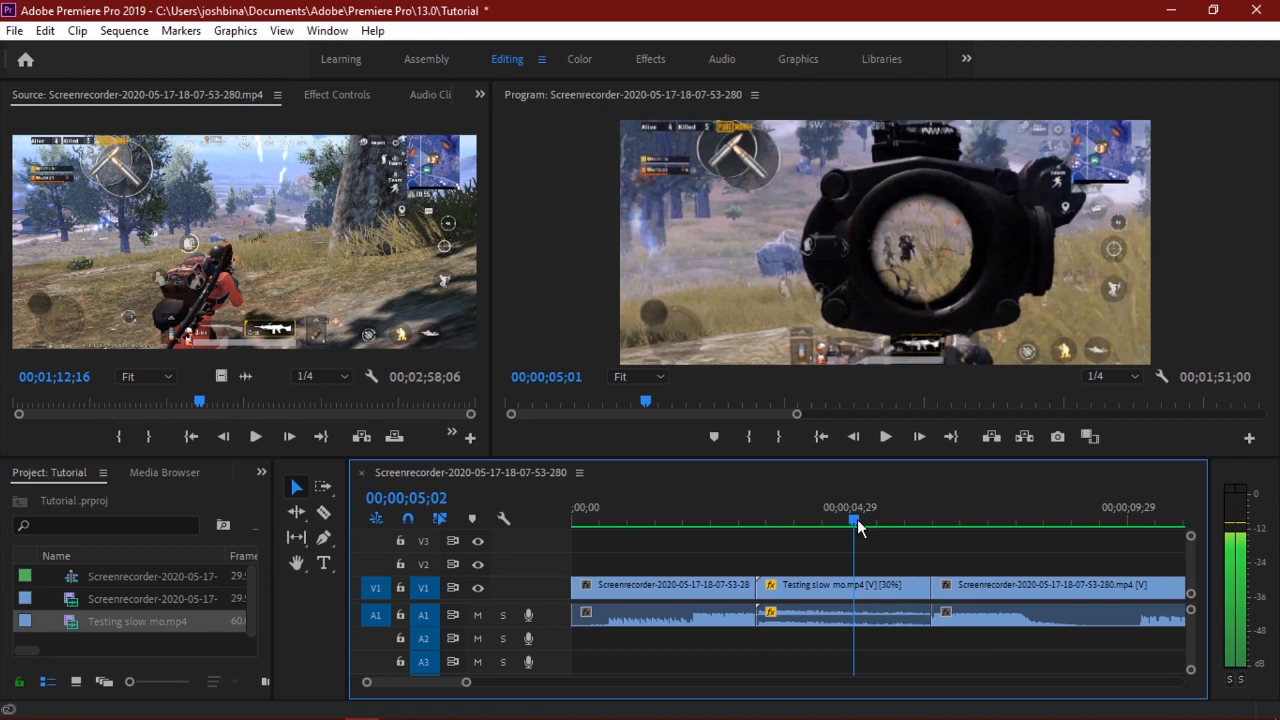
# Switch to the desktop, open the "Duo VS Squad PUBG Highlights!" video, and play its slow-motion scope section.
pyautogui.click(1170, 10)
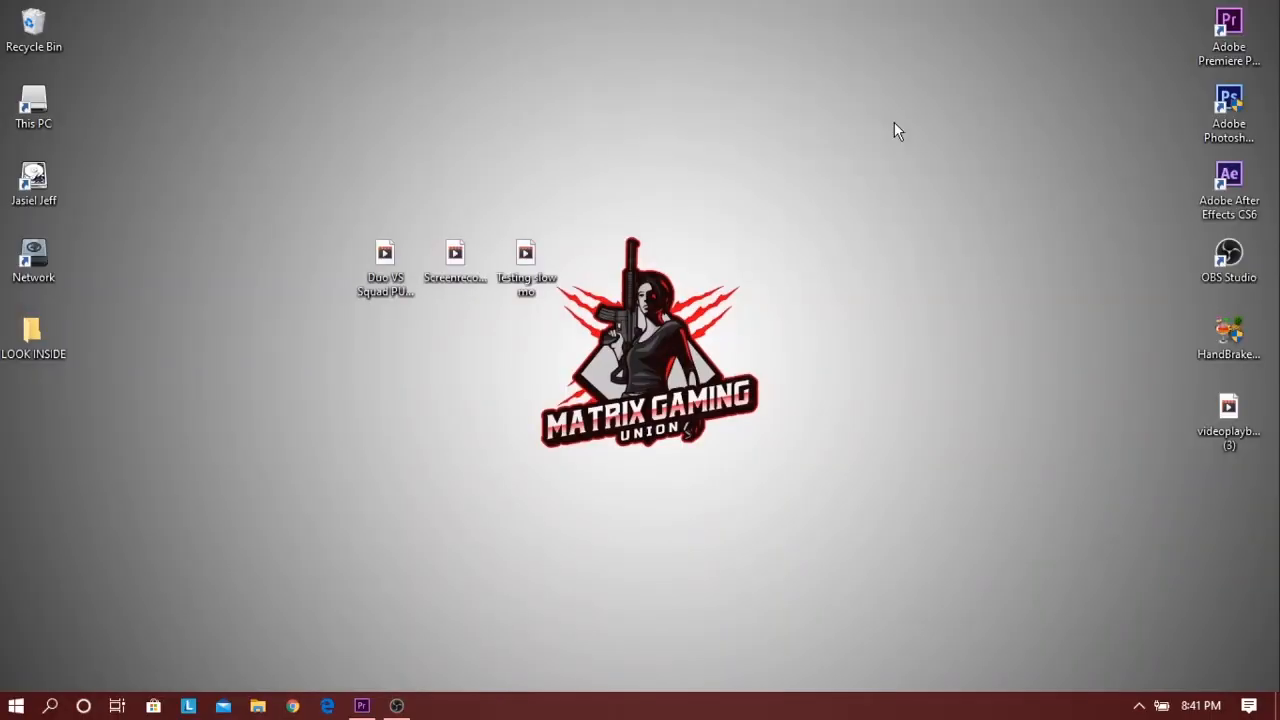
pyautogui.doubleClick(399, 264)
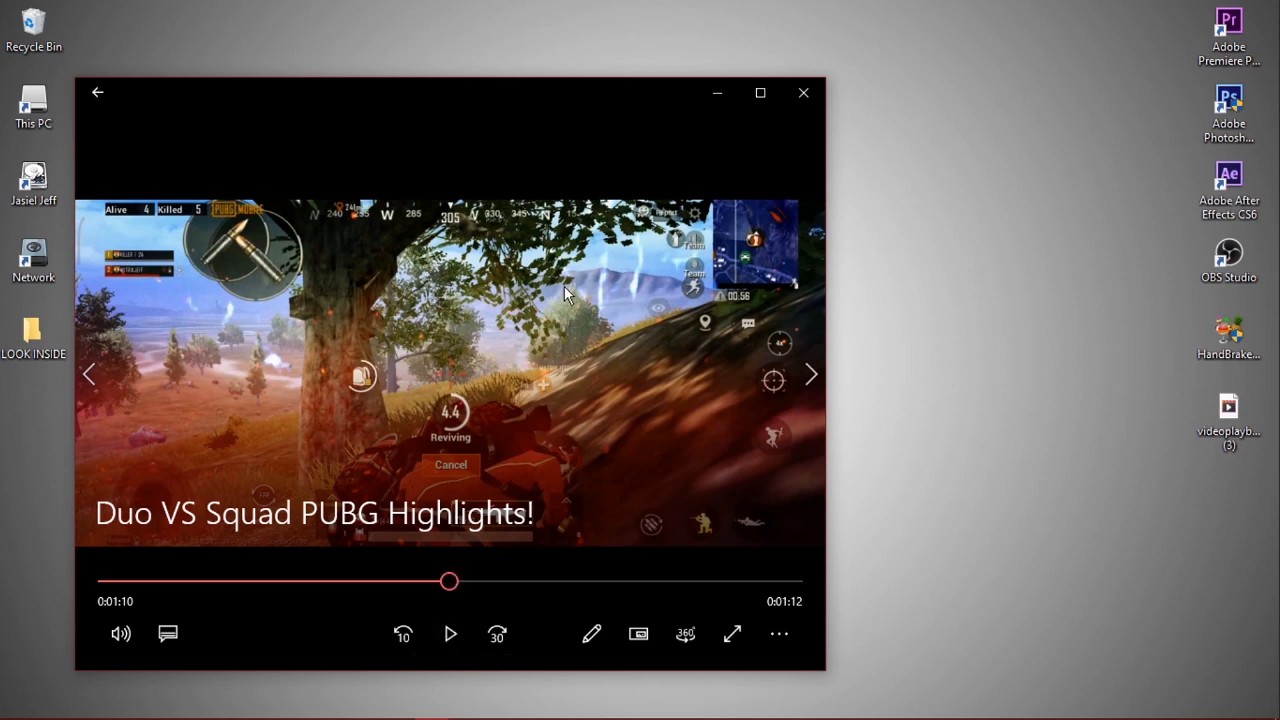
pyautogui.click(459, 640)
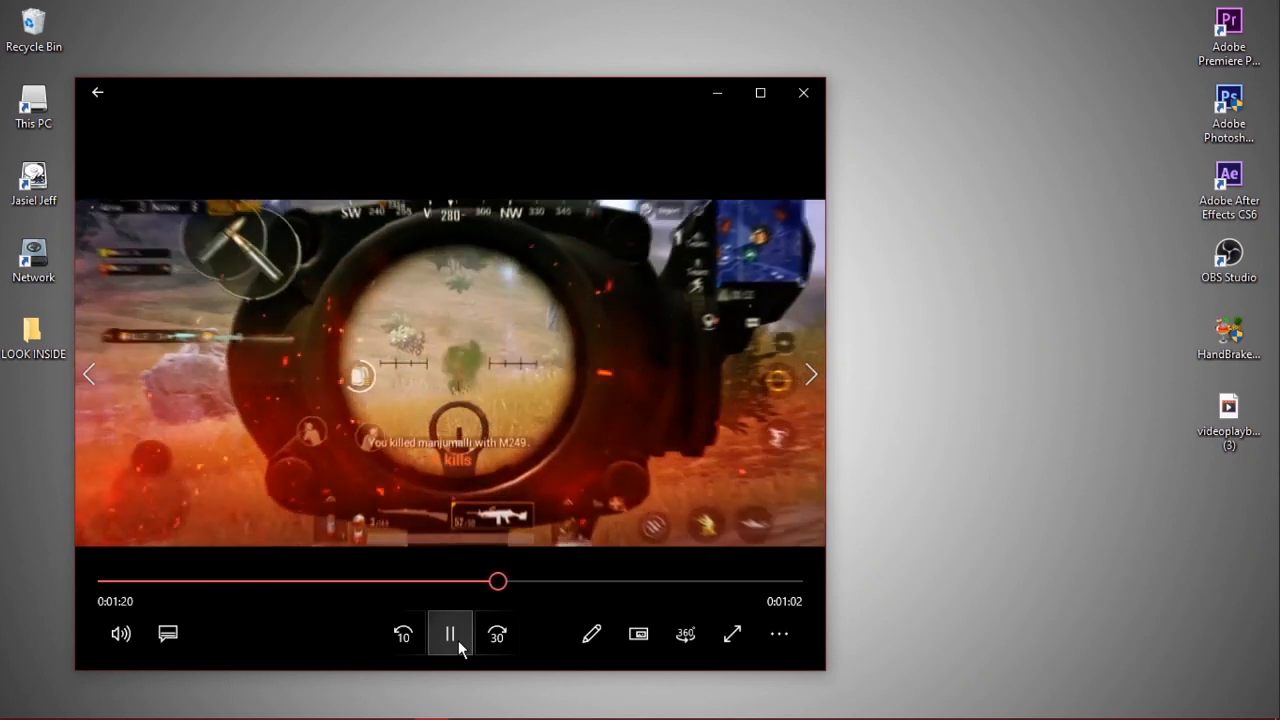
pyautogui.click(455, 639)
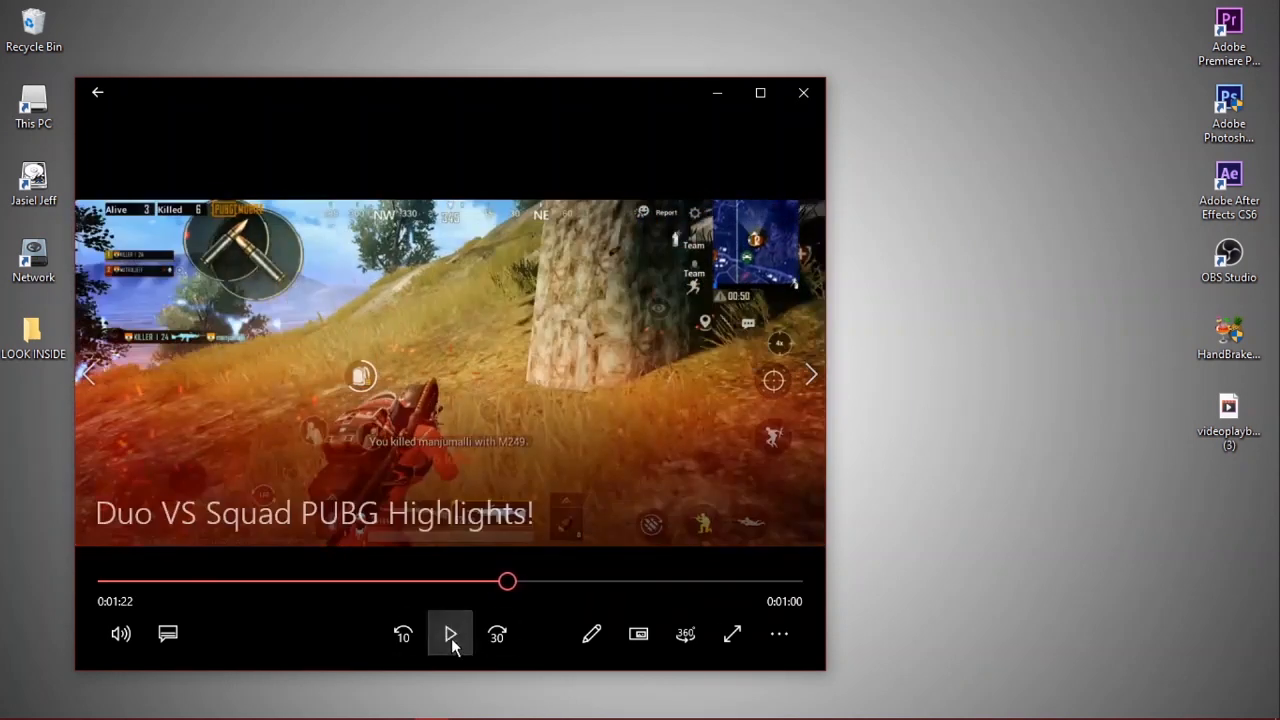